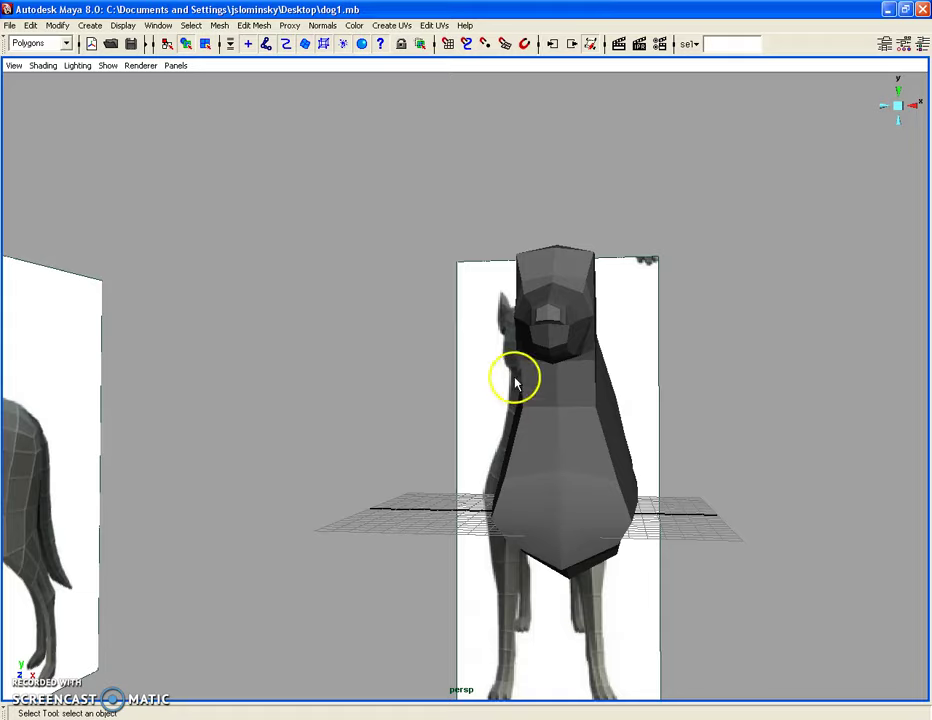
Step: Switch to the side view, select the dog mesh and centre the head
mouse_move(474, 366)
alt+right_down()
mouse_move(649, 498)
mouse_move(476, 420)
mouse_move(368, 329)
alt+right_up()
click(379, 362)
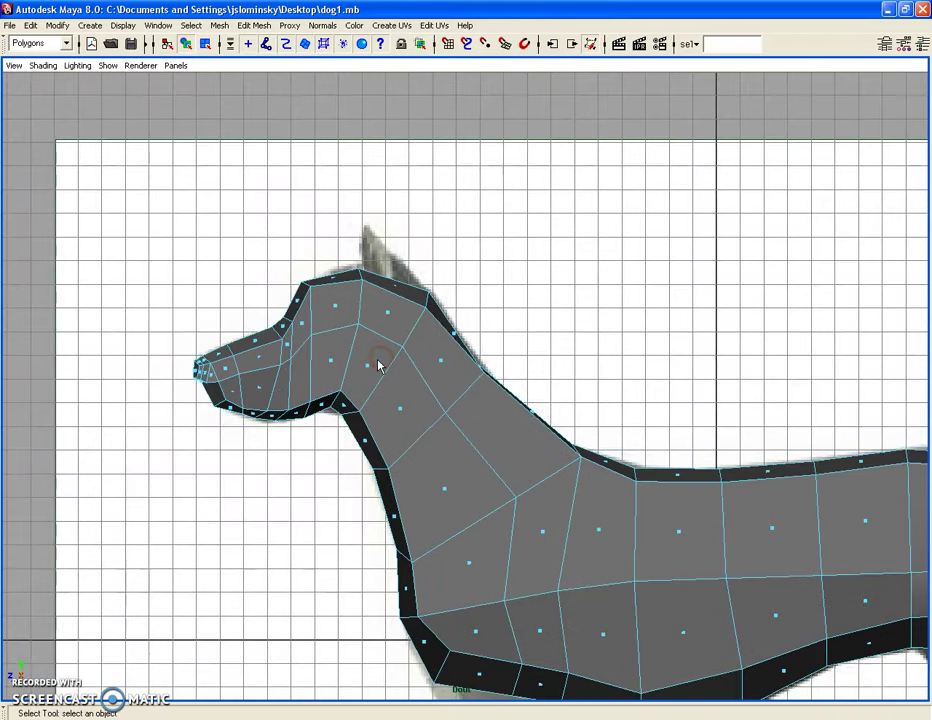
alt+middle_drag(379, 365, 479, 418)
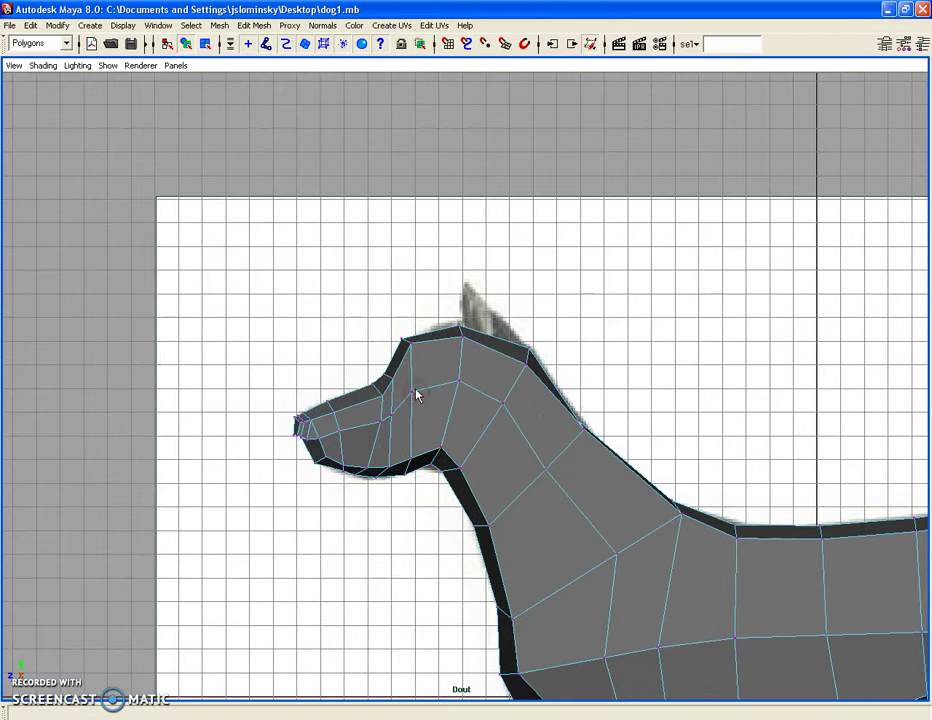
Step: Show the Toolbox and lasso-select all the head's vertices
click(118, 26)
mouse_move(145, 72)
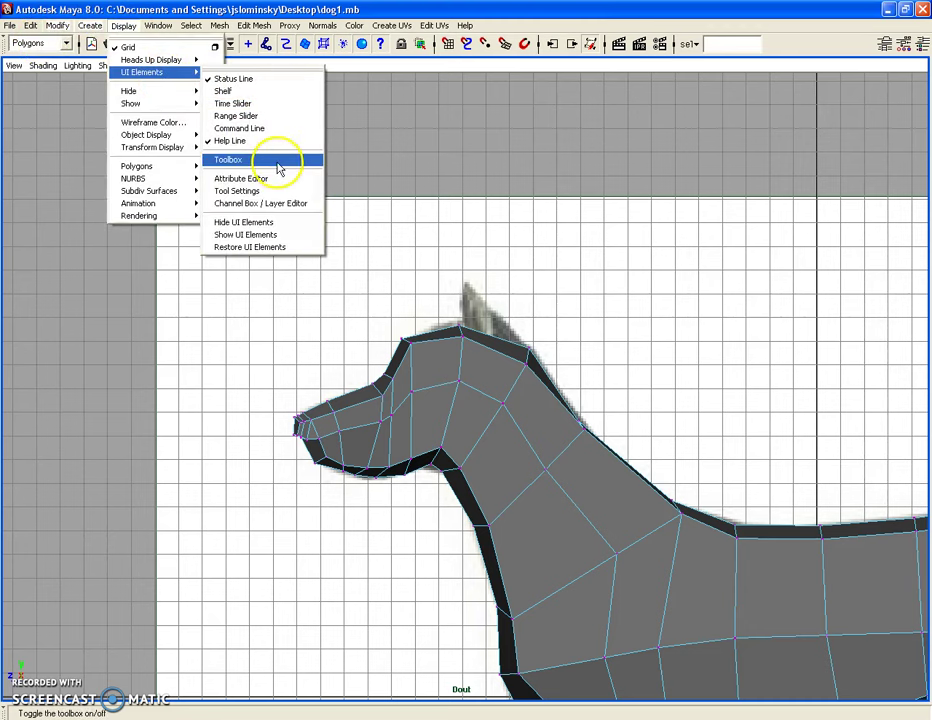
click(277, 159)
click(15, 126)
scroll(375, 346, up, 2)
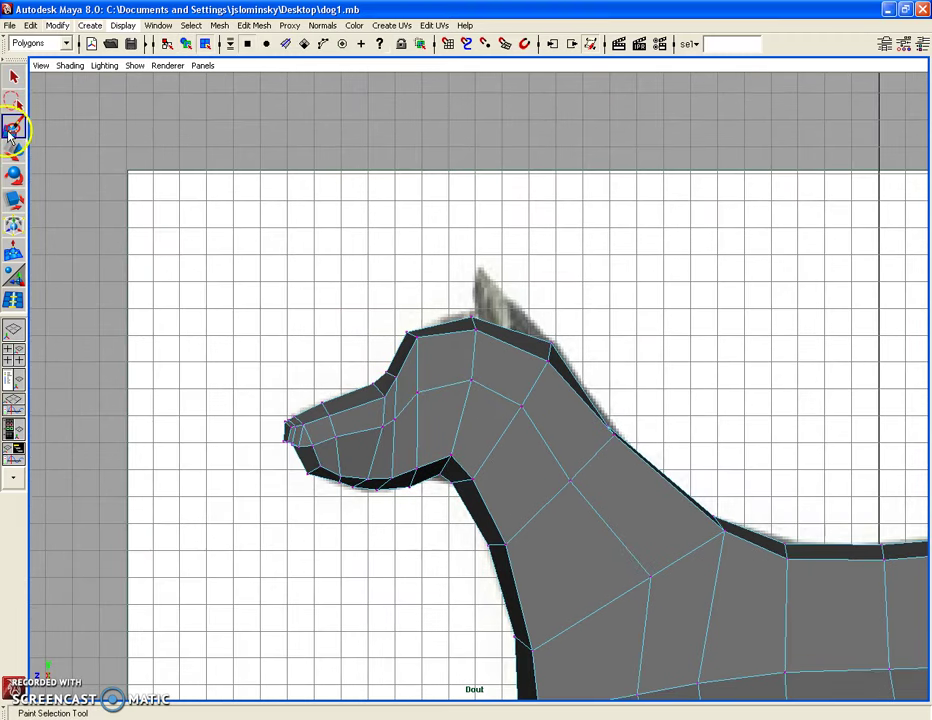
click(13, 103)
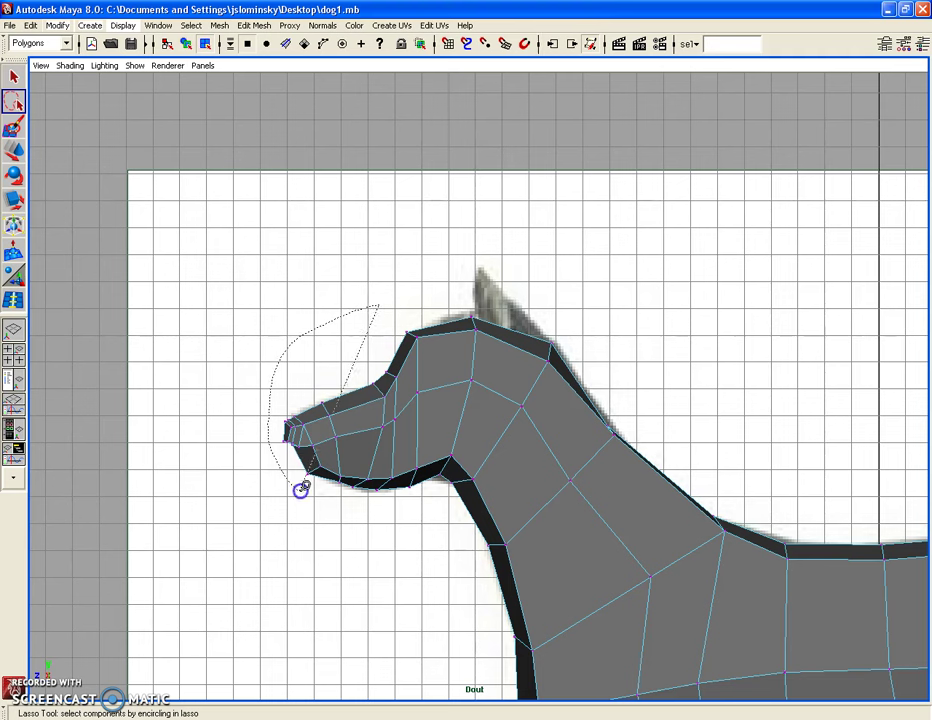
mouse_move(499, 320)
mouse_down()
mouse_move(498, 300)
mouse_move(501, 320)
mouse_up()
Step: In front view, scale the head vertices up and widen them horizontally
key(space)
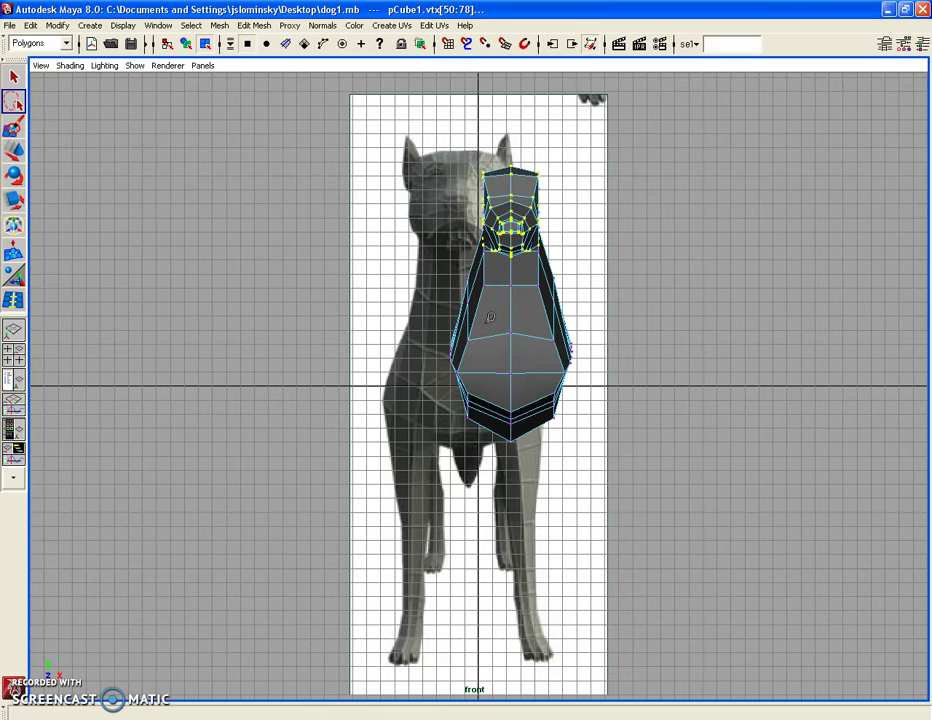
key(r)
alt+right_drag(490, 318, 513, 345)
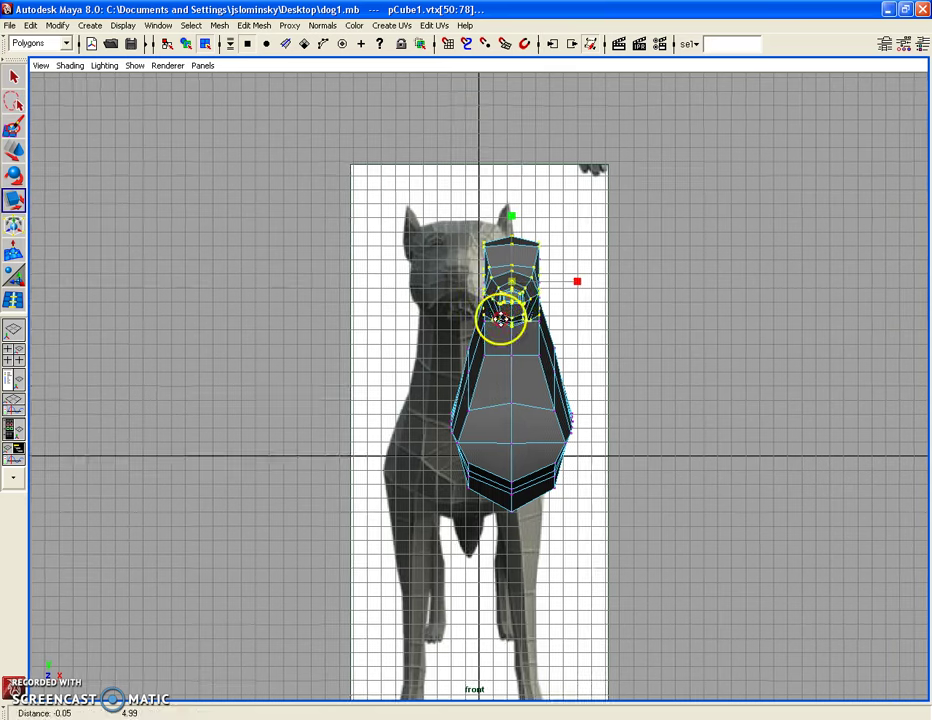
drag(513, 345, 537, 345)
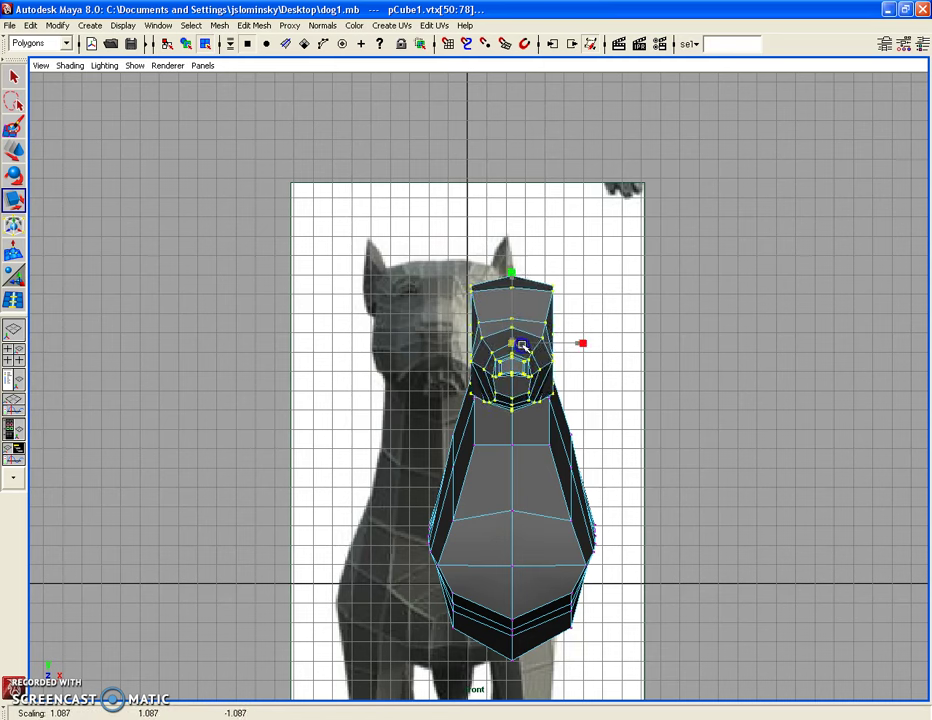
mouse_move(593, 343)
mouse_down()
mouse_move(587, 350)
mouse_move(601, 348)
mouse_up()
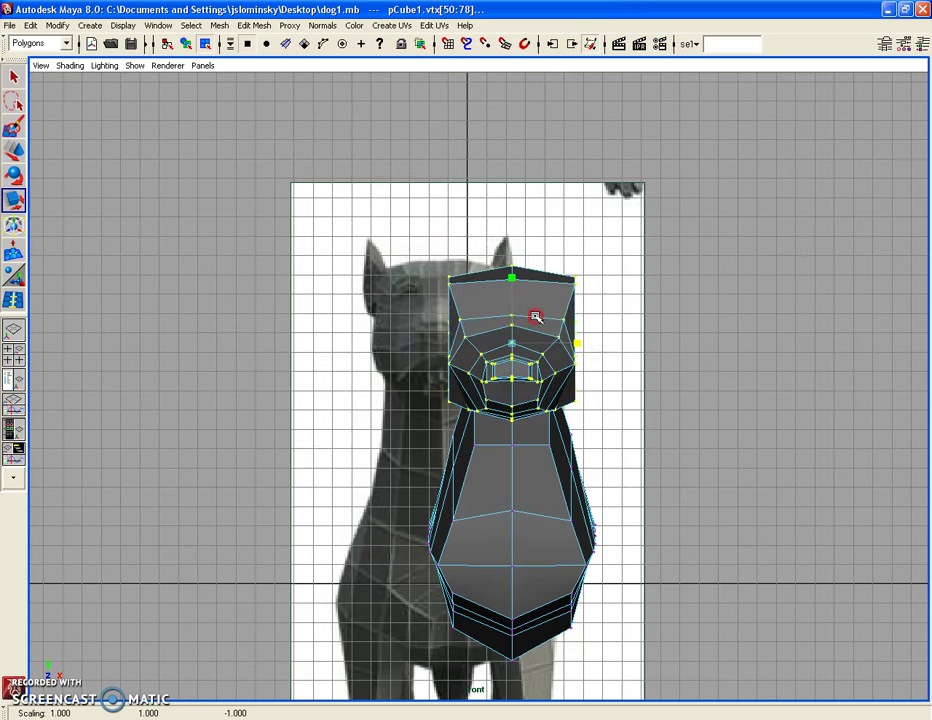
Step: Move the whole mesh to centre it over the front reference dog
key(F8)
key(w)
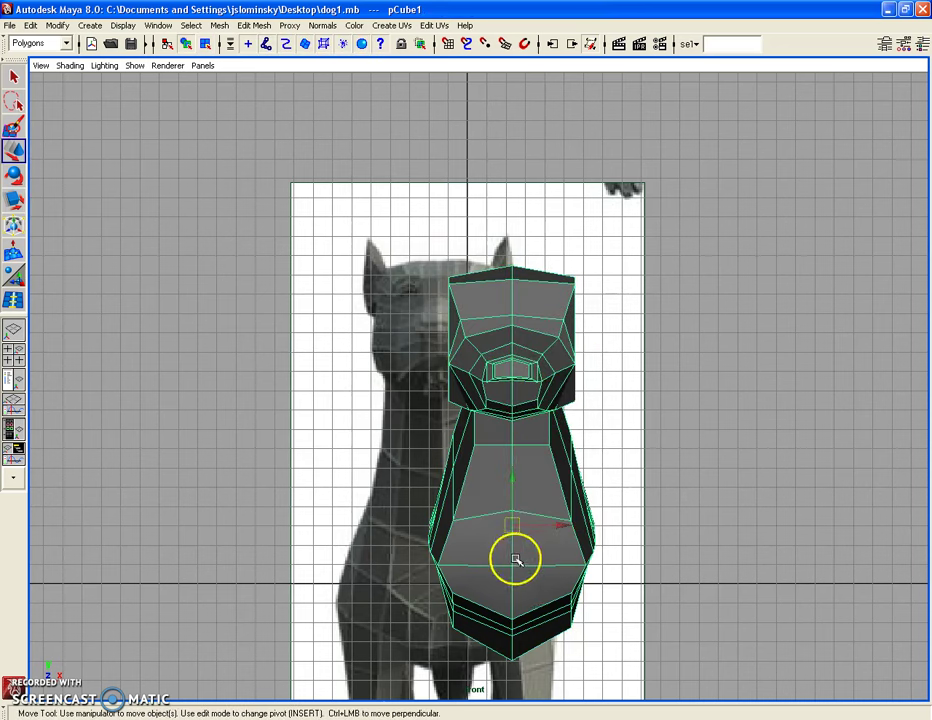
drag(514, 521, 443, 515)
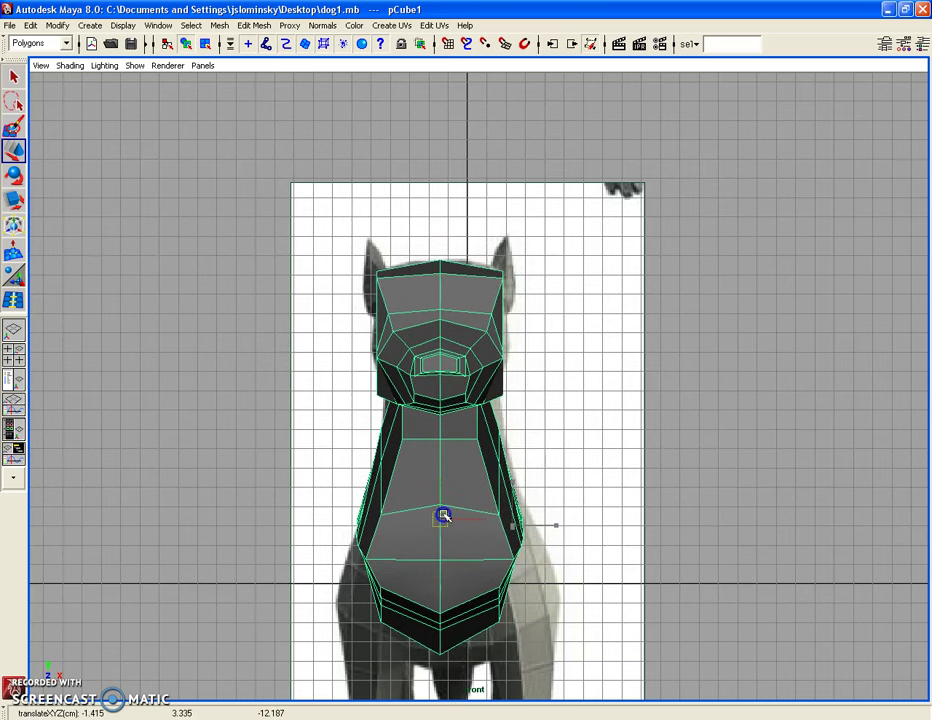
click(575, 445)
click(453, 516)
mouse_move(453, 516)
alt+right_down()
mouse_move(466, 389)
mouse_move(440, 461)
alt+right_up()
Step: Check the mesh alignment from the side and top views
key(space)
drag(424, 472, 451, 468)
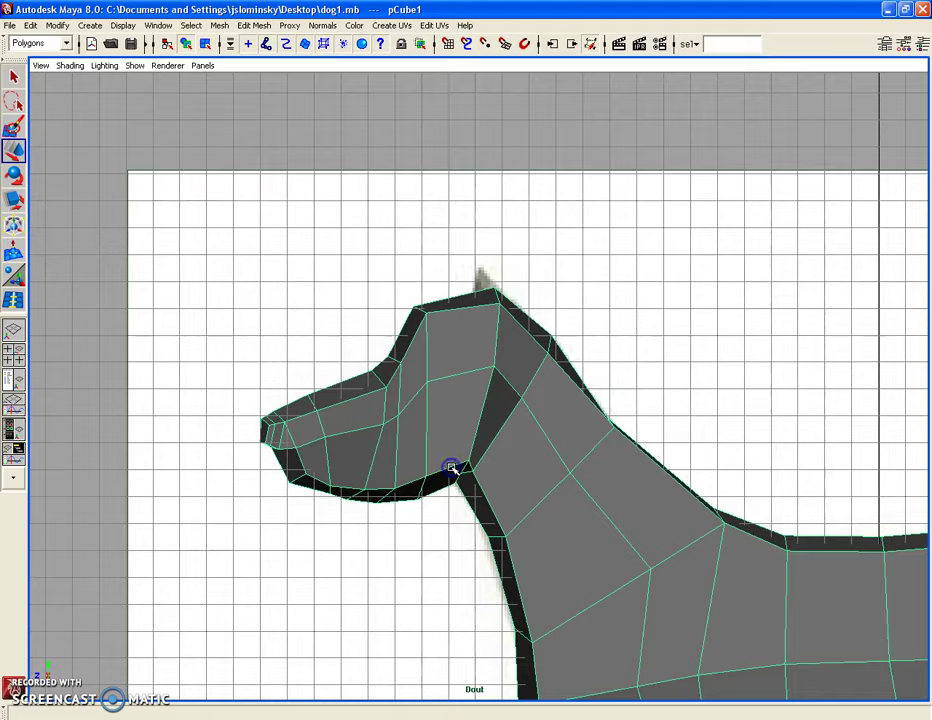
scroll(452, 468, down, 2)
mouse_move(452, 468)
alt+right_down()
mouse_move(426, 399)
mouse_move(235, 281)
alt+right_up()
key(space)
drag(308, 335, 615, 323)
Step: In perspective view, select a face on the dog's chest and extrude it
key(space)
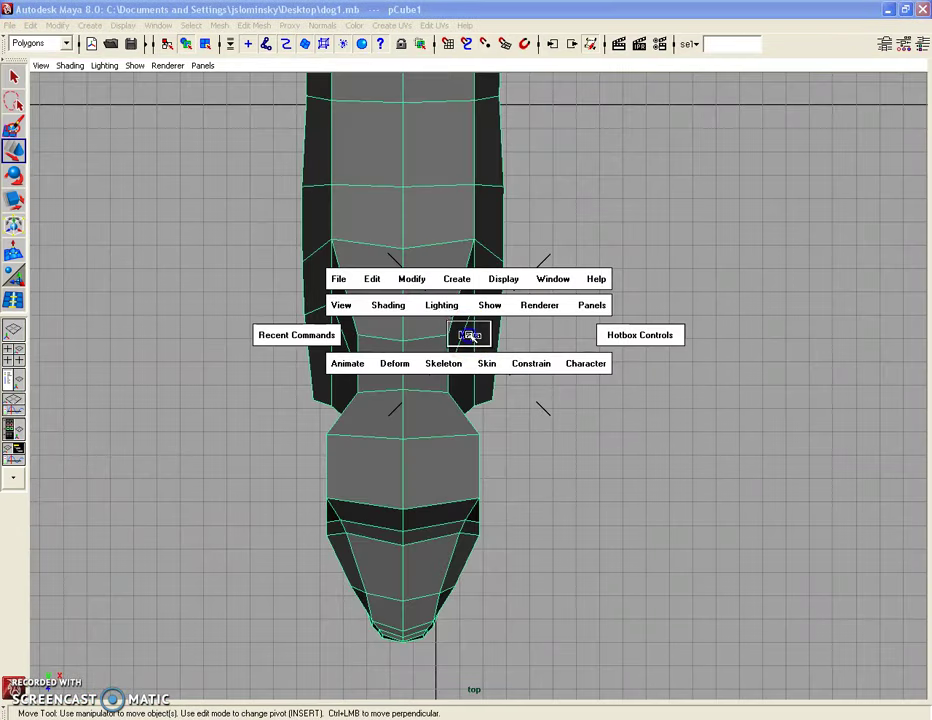
drag(468, 333, 535, 329)
alt+right_drag(535, 329, 509, 338)
key(space)
mouse_move(509, 338)
mouse_down()
mouse_move(502, 389)
mouse_move(467, 320)
mouse_move(509, 340)
mouse_up()
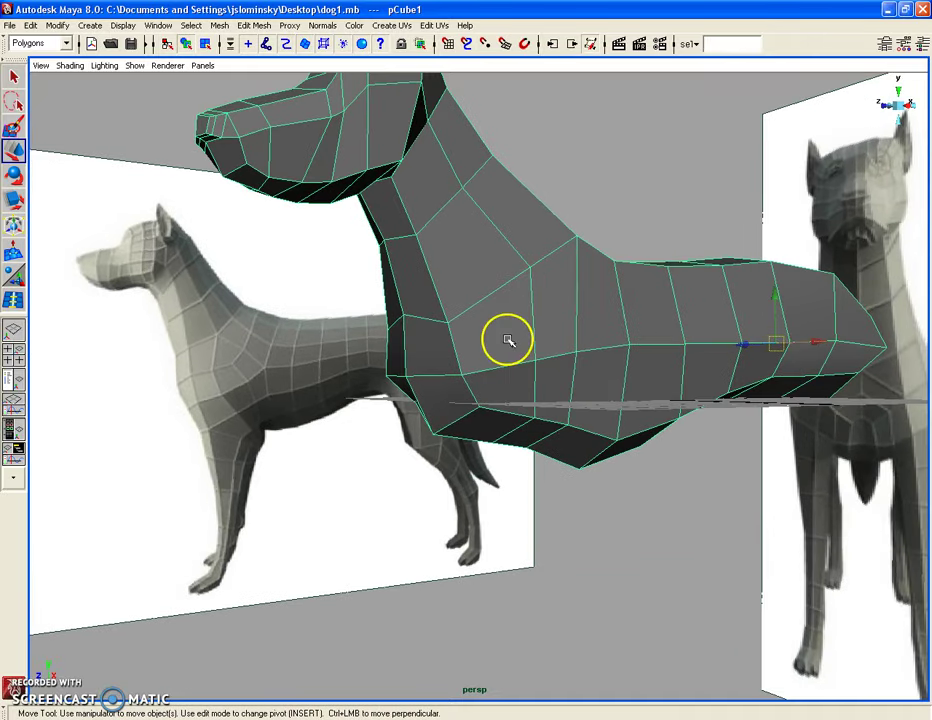
right_drag(510, 336, 508, 360)
mouse_move(508, 360)
alt+mouse_down()
mouse_move(528, 376)
mouse_move(545, 374)
mouse_move(518, 360)
mouse_move(503, 329)
alt+mouse_up()
key(w)
click(503, 329)
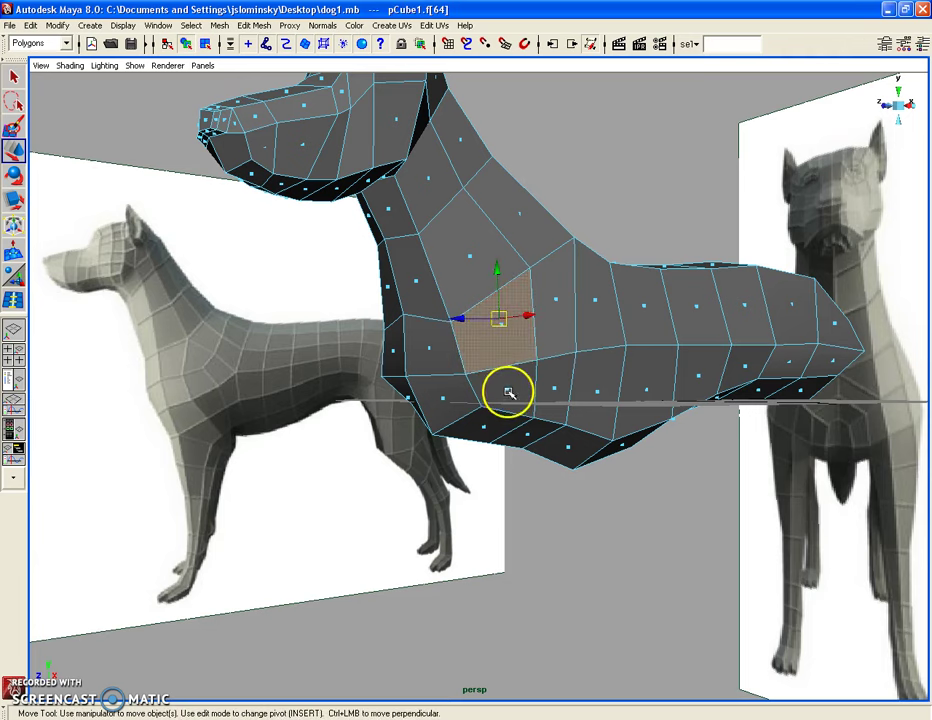
click(254, 25)
click(277, 67)
Step: Move the extruded chest face, undo it, then re-extrude and pull it upward
mouse_move(550, 340)
alt+mouse_down()
mouse_move(576, 327)
mouse_move(626, 129)
alt+mouse_up()
click(532, 302)
key(w)
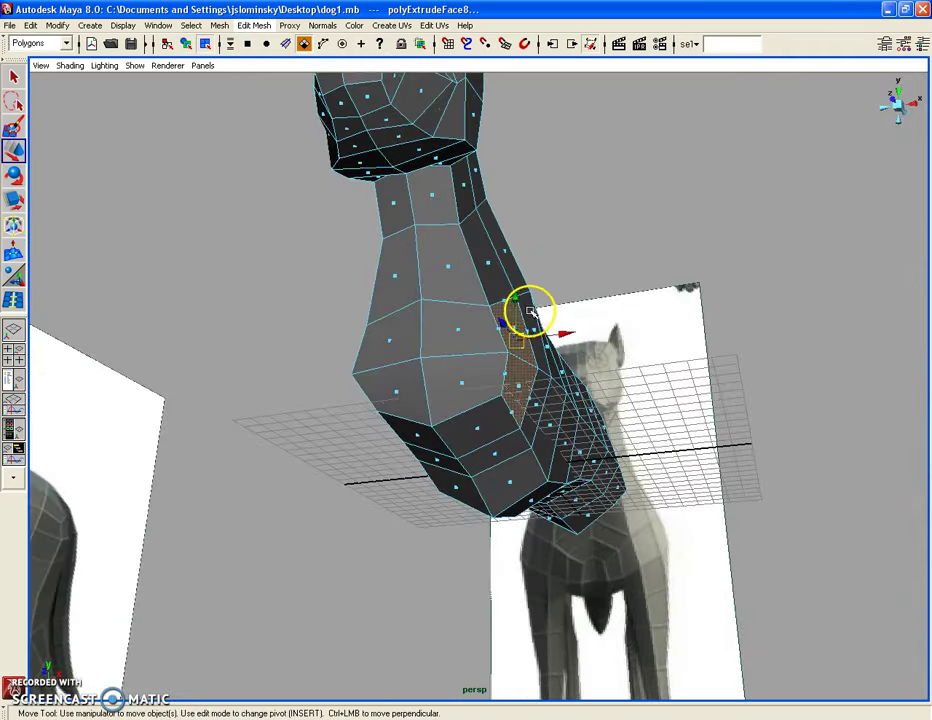
mouse_move(565, 335)
mouse_down()
mouse_move(573, 335)
mouse_move(547, 293)
mouse_move(551, 312)
mouse_move(557, 307)
mouse_up()
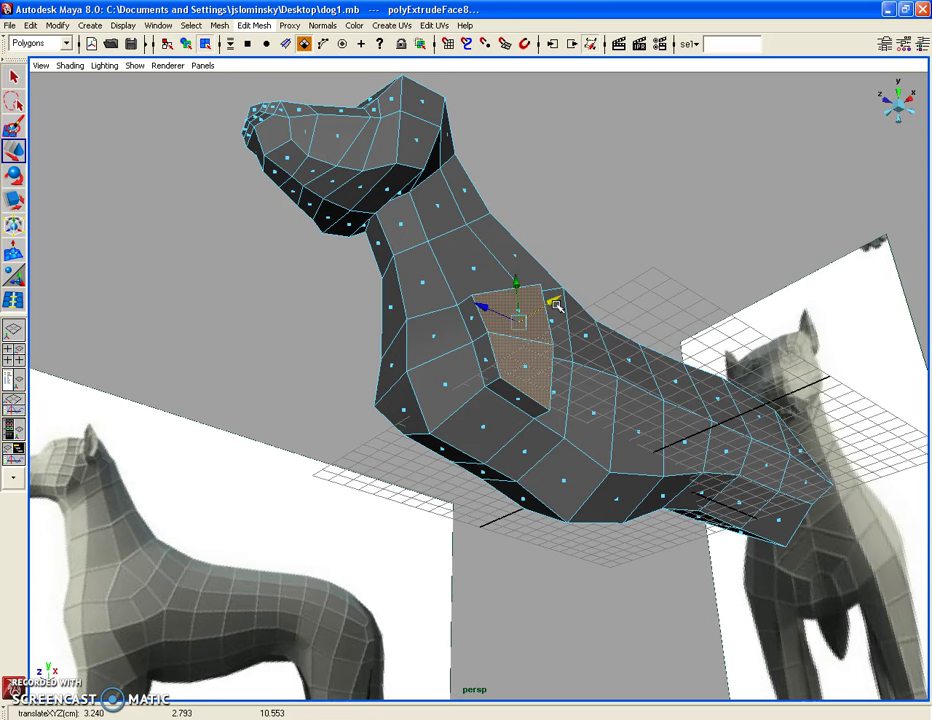
key(ctrl+z)
key(space)
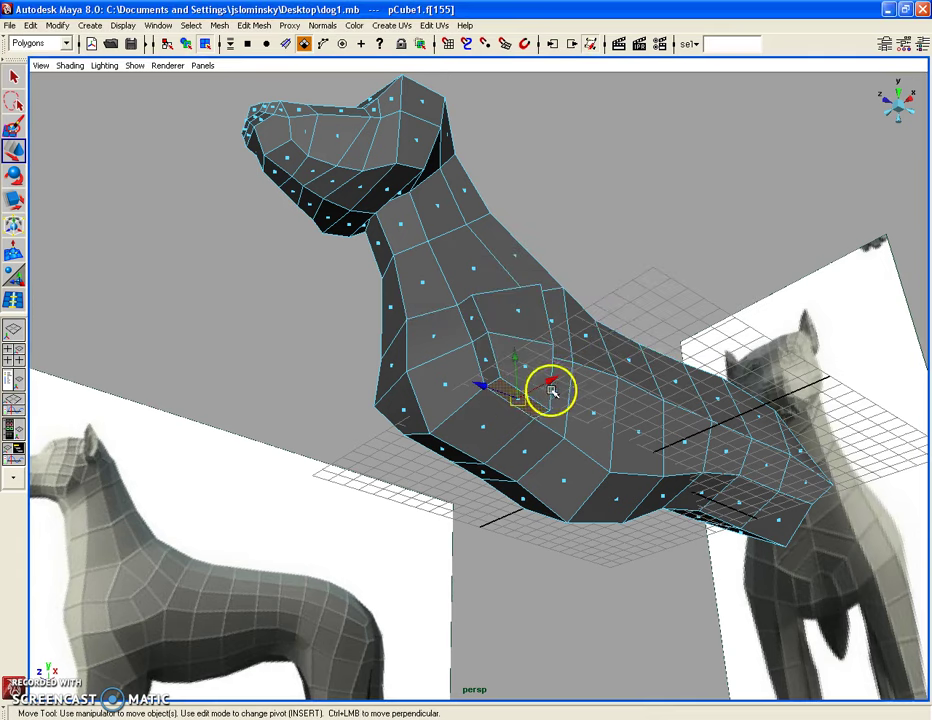
key(g)
mouse_move(555, 385)
mouse_down()
mouse_move(610, 305)
mouse_move(576, 297)
mouse_up()
Step: Select a face low on the chest and return to the side view
mouse_move(633, 237)
alt+mouse_down()
mouse_move(609, 305)
mouse_move(622, 268)
mouse_move(530, 405)
alt+mouse_up()
click(535, 398)
key(space)
drag(576, 358, 605, 358)
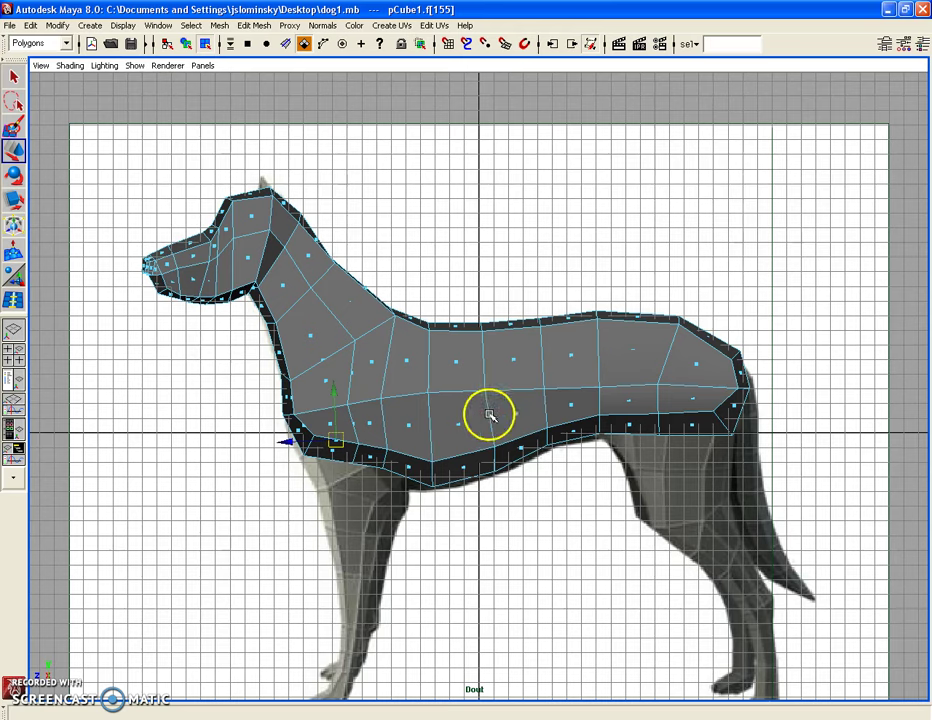
Step: Extrude the chest face down below the belly, then undo it
click(255, 25)
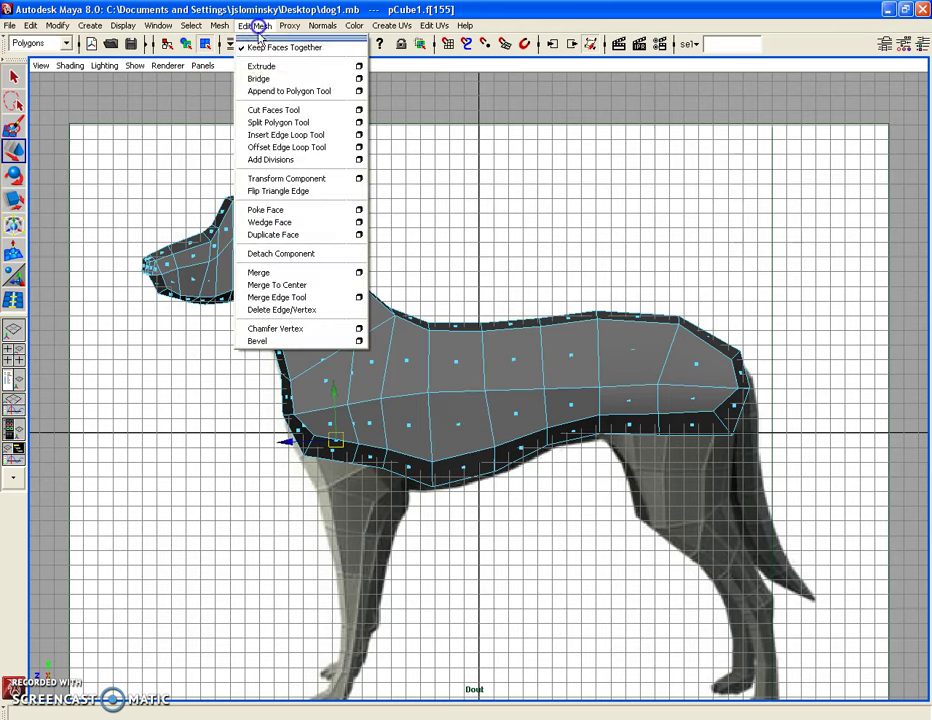
click(260, 67)
alt+right_drag(410, 430, 370, 453)
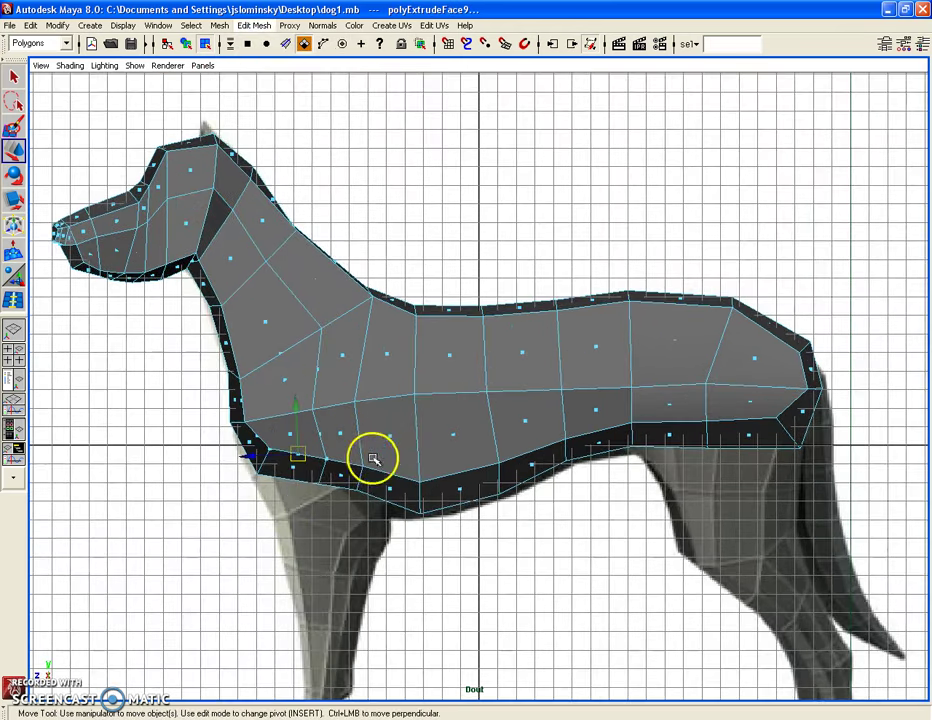
drag(297, 463, 300, 520)
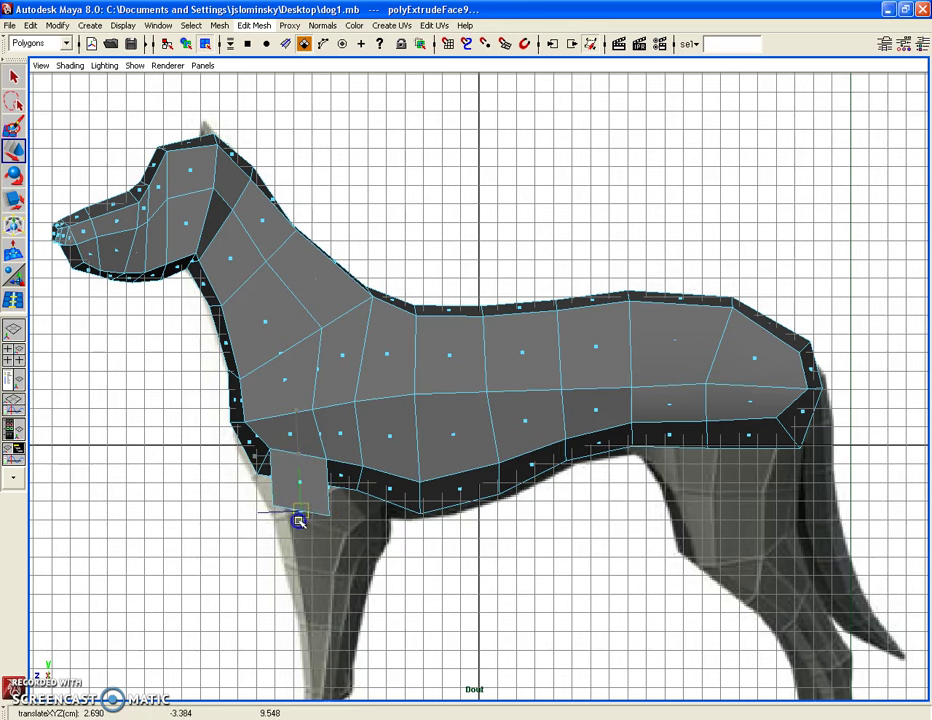
key(ctrl+z)
key(ctrl+z)
key(ctrl+z)
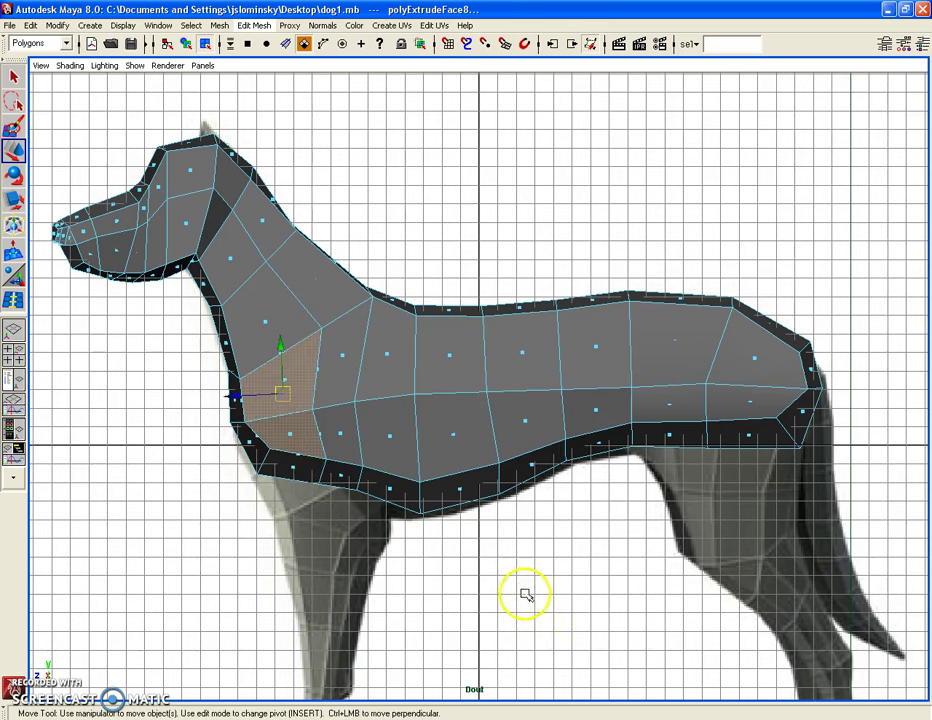
Step: In side view, select the two faces at the bottom of the chest
click(507, 576)
key(space)
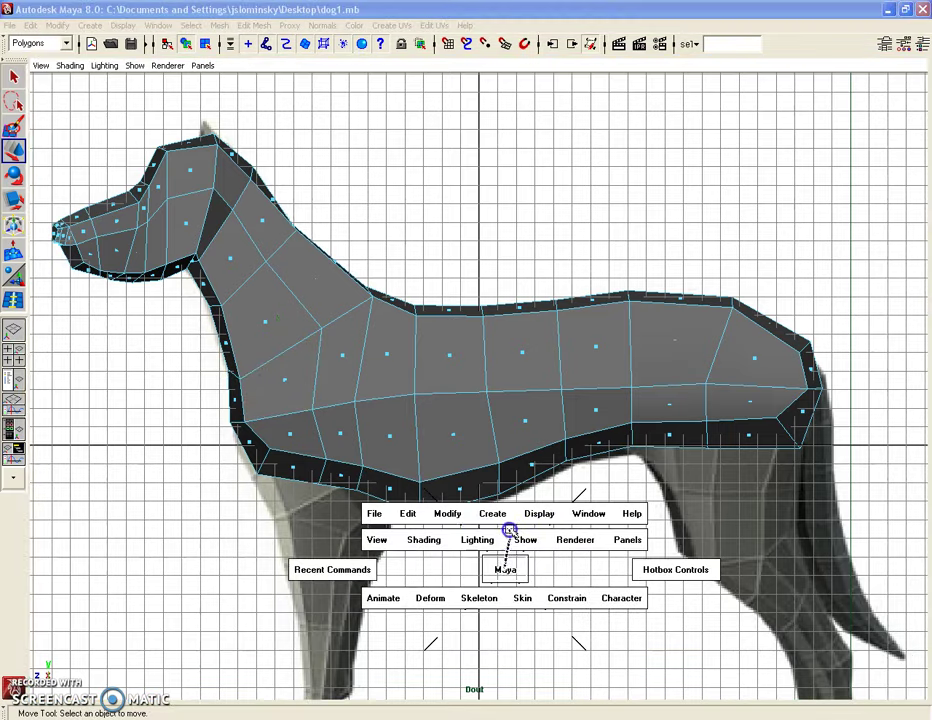
click(508, 532)
scroll(510, 525, down, 3)
scroll(520, 516, down, 3)
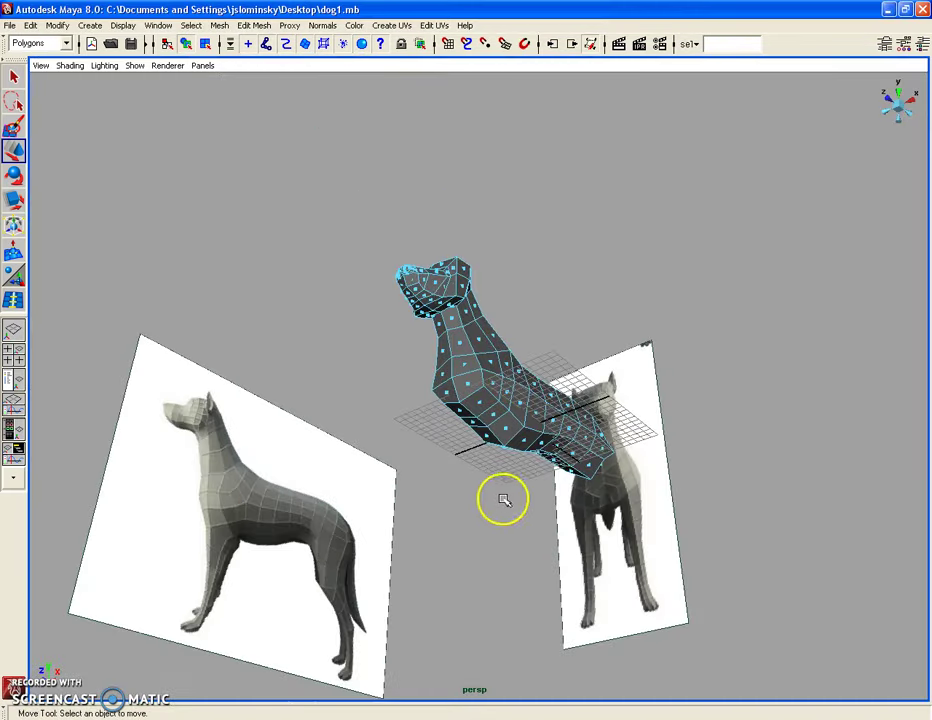
key(space)
drag(505, 499, 312, 479)
scroll(416, 466, up, 2)
scroll(340, 485, up, 2)
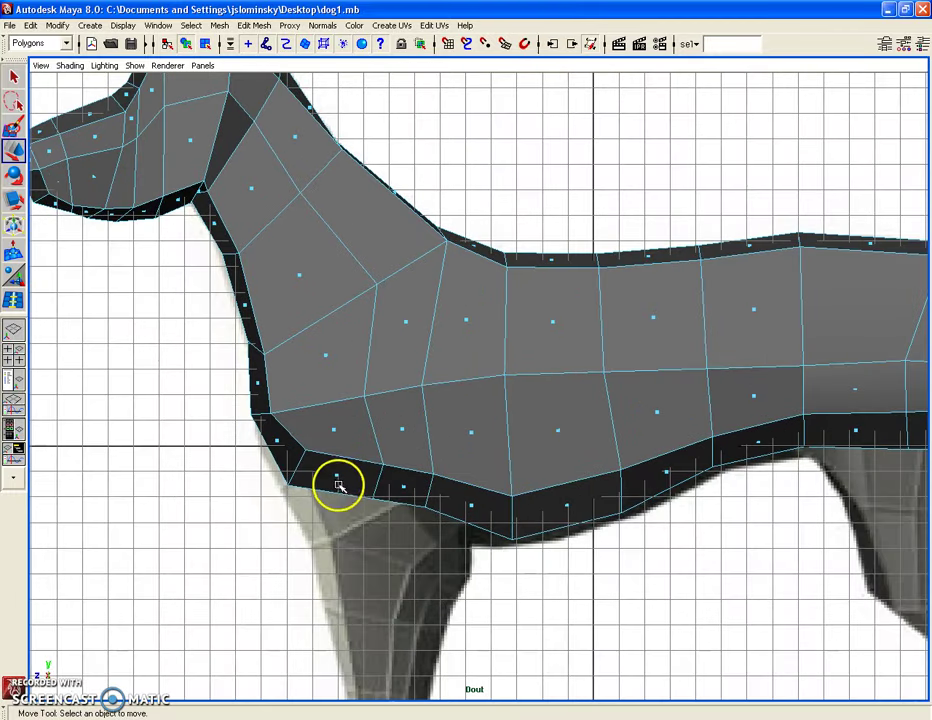
click(340, 479)
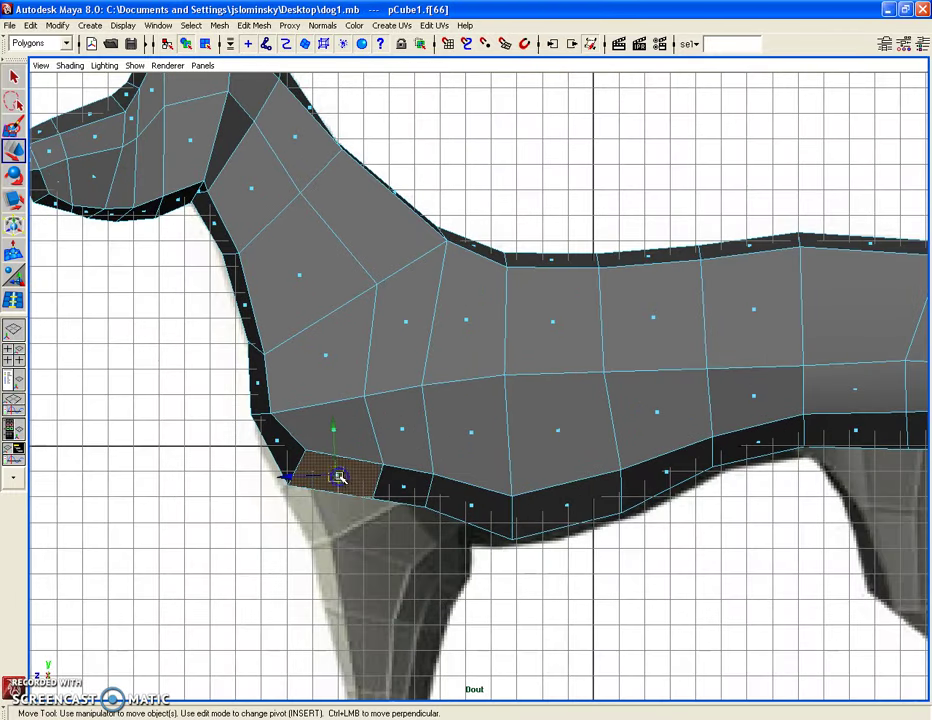
shift+click(406, 487)
Step: Extrude the two chest faces and orbit around to check the result
scroll(468, 502, down, 3)
key(space)
mouse_move(507, 443)
mouse_down()
mouse_move(507, 390)
mouse_move(527, 449)
mouse_up()
scroll(527, 449, up, 3)
click(254, 25)
click(263, 68)
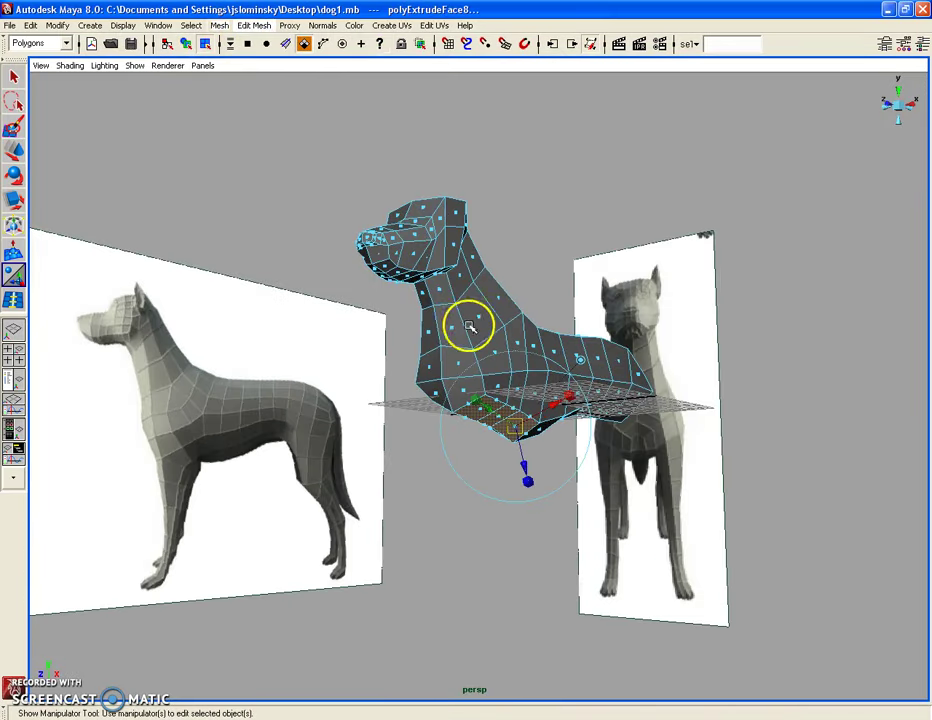
key(w)
mouse_move(540, 425)
alt+mouse_down()
mouse_move(503, 375)
mouse_move(581, 493)
mouse_move(607, 510)
alt+mouse_up()
click(497, 397)
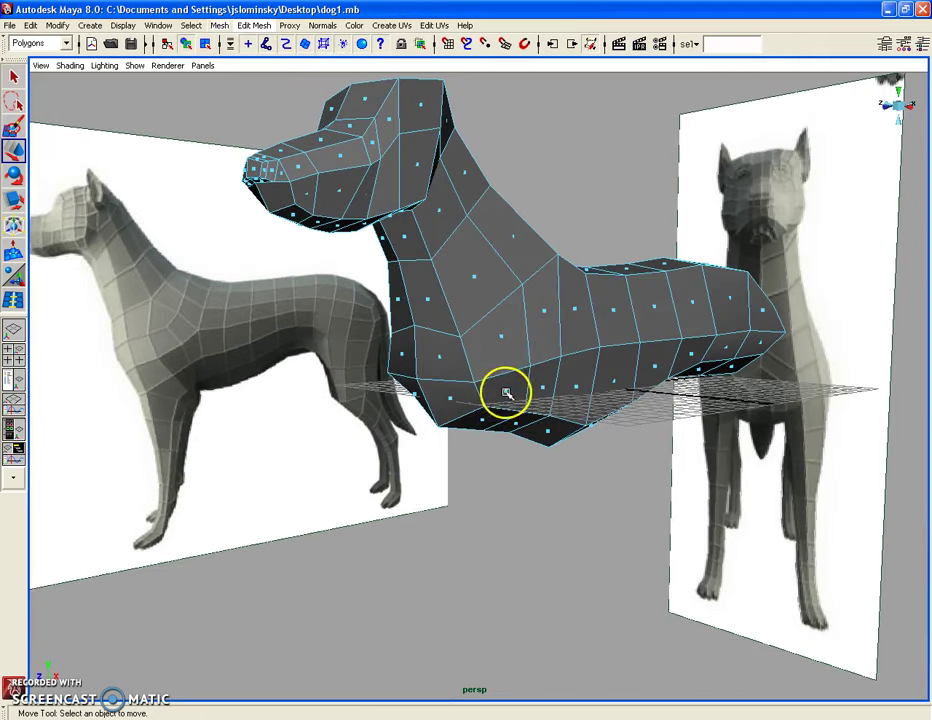
Step: Select two faces under the chest and extrude them
click(506, 393)
click(540, 385)
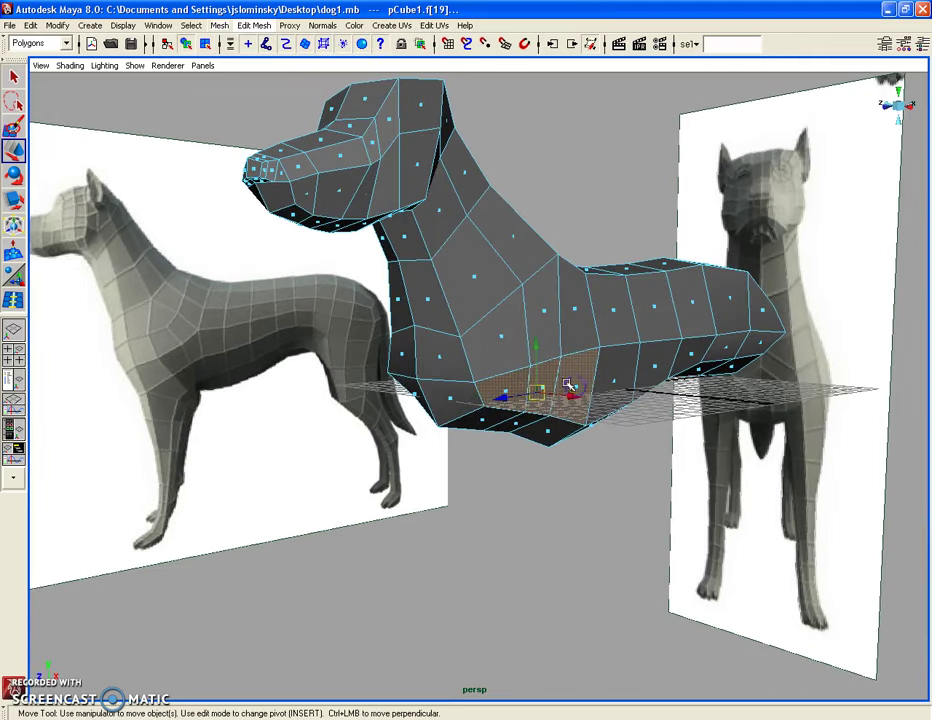
click(262, 26)
click(256, 64)
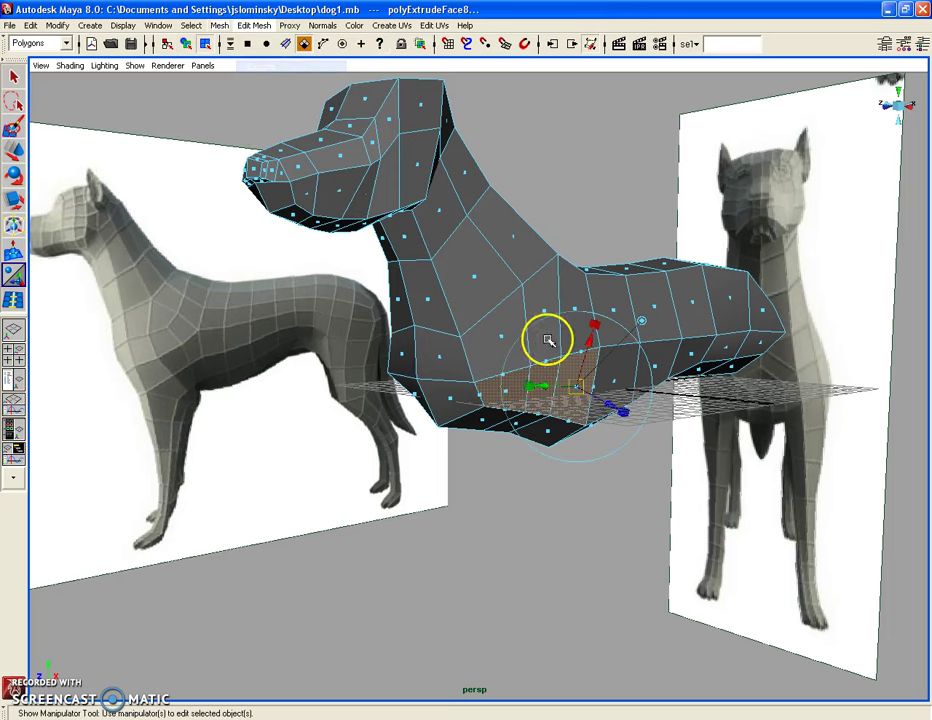
alt+drag(580, 432, 527, 412)
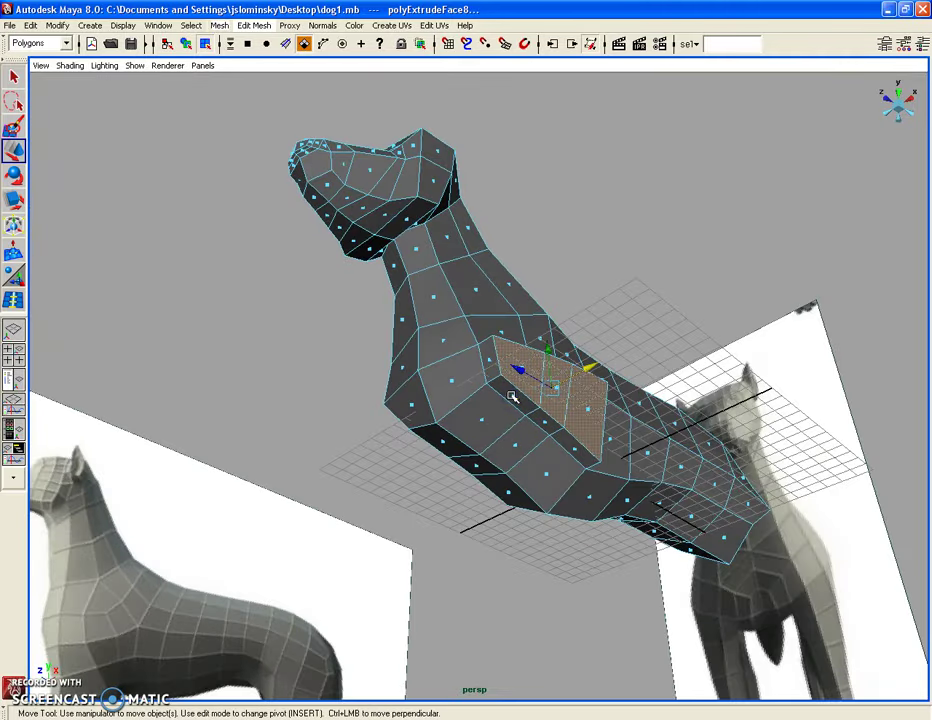
Step: Reselect the chest underside faces where the front leg begins
click(516, 397)
click(566, 443)
mouse_move(571, 448)
right_down()
mouse_move(593, 447)
mouse_move(573, 450)
right_up()
alt+drag(580, 432, 616, 491)
click(568, 423)
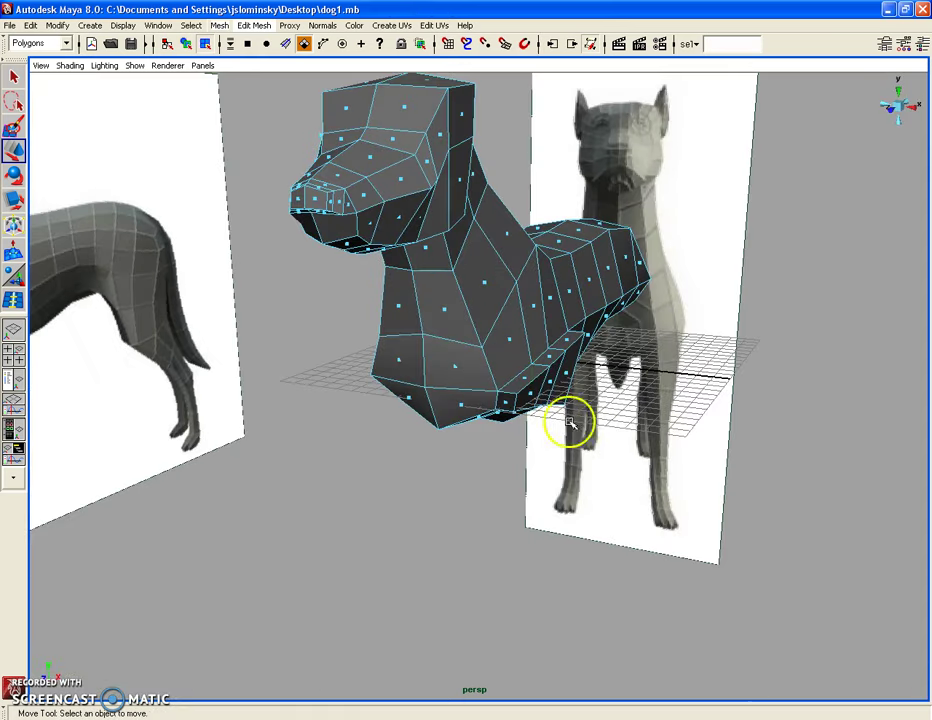
scroll(553, 382, up, 2)
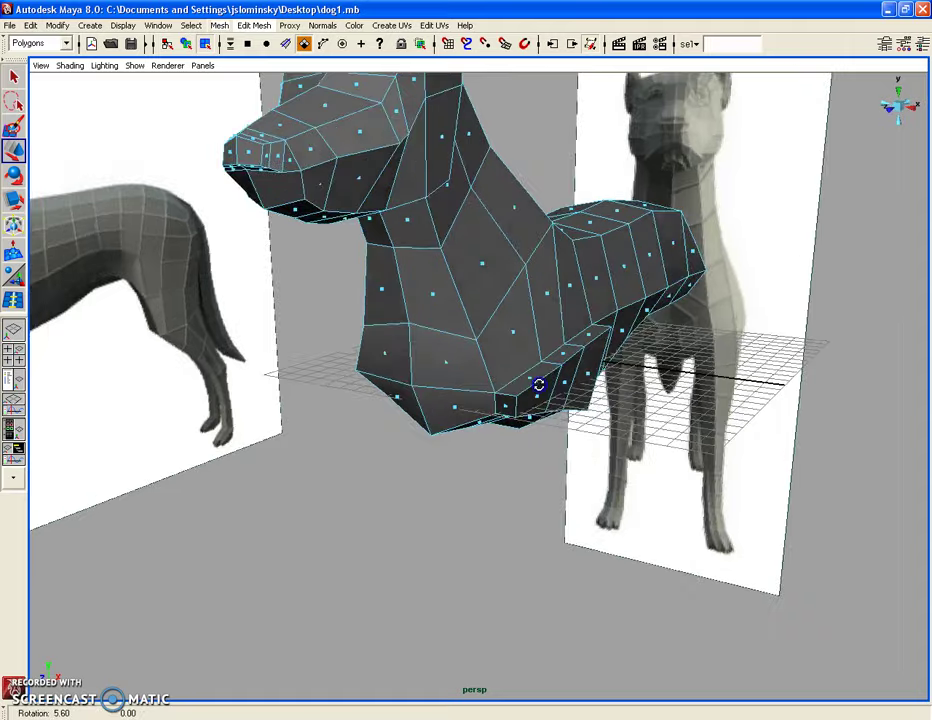
scroll(567, 392, up, 2)
click(595, 394)
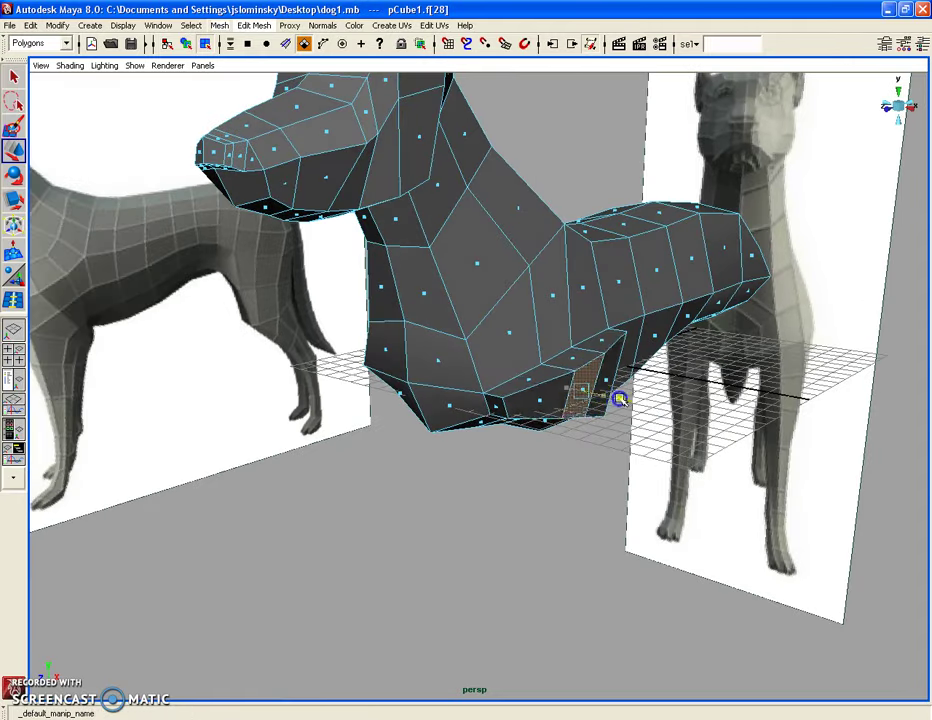
mouse_move(639, 406)
alt+mouse_down()
mouse_move(616, 389)
mouse_move(563, 410)
alt+mouse_up()
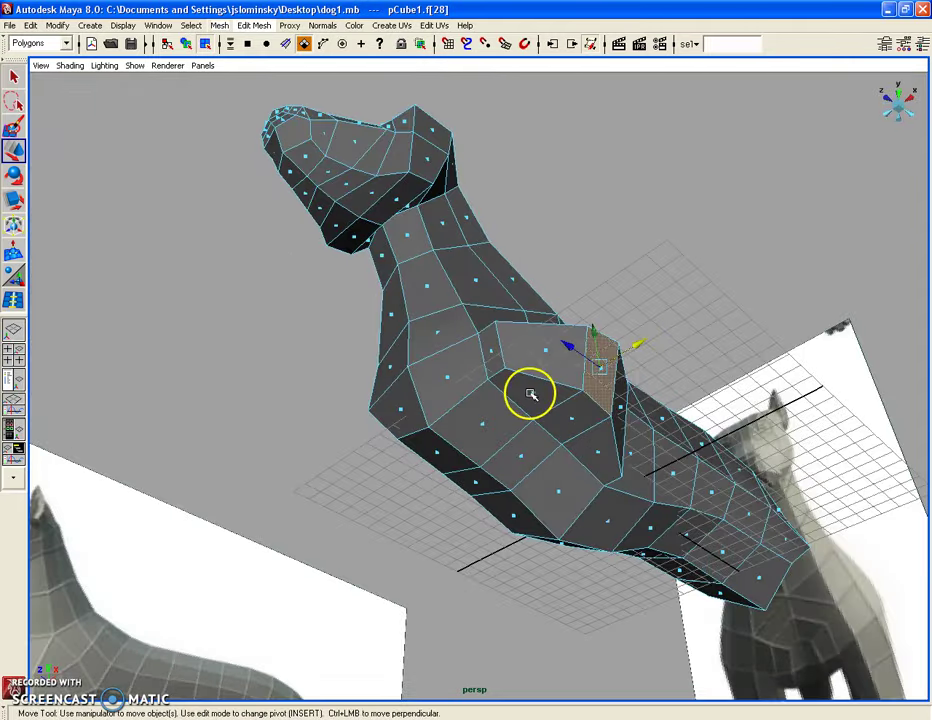
click(535, 392)
click(596, 455)
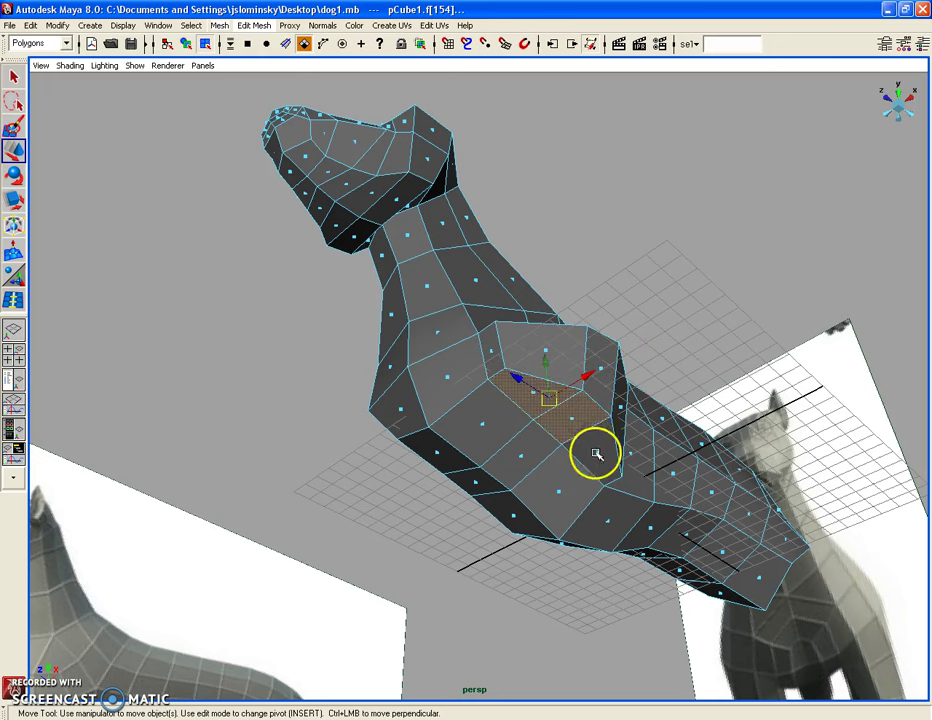
Step: Switch to the orthographic side view and extrude the leg faces
key(space)
drag(678, 316, 698, 322)
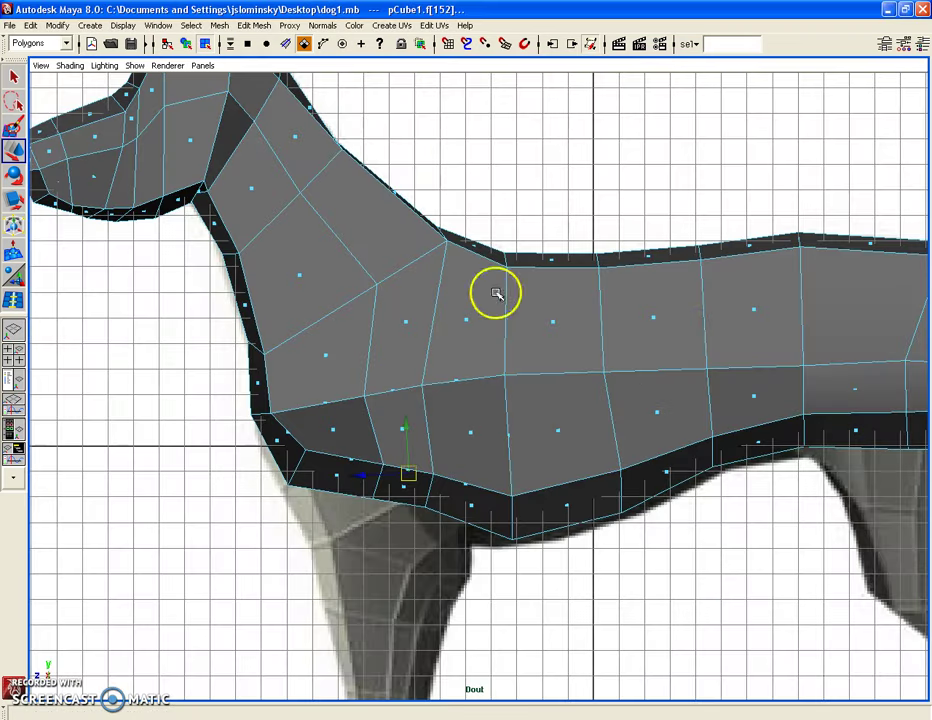
click(254, 25)
click(262, 65)
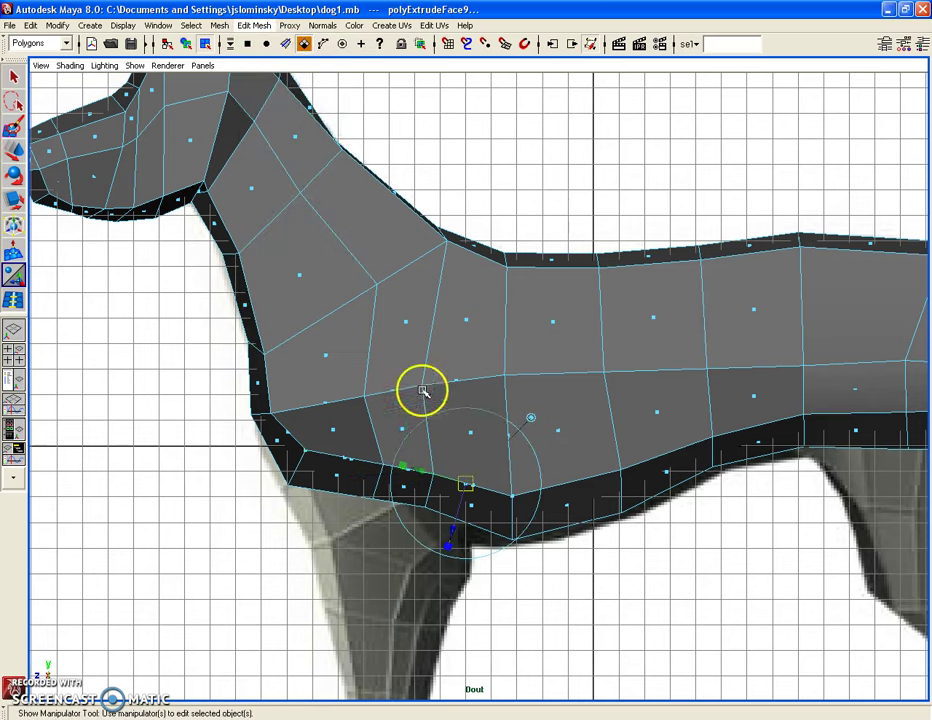
Step: Pull the extruded faces down to form the upper front leg
key(w)
drag(412, 478, 416, 574)
alt+middle_drag(416, 574, 439, 399)
scroll(439, 399, down, 2)
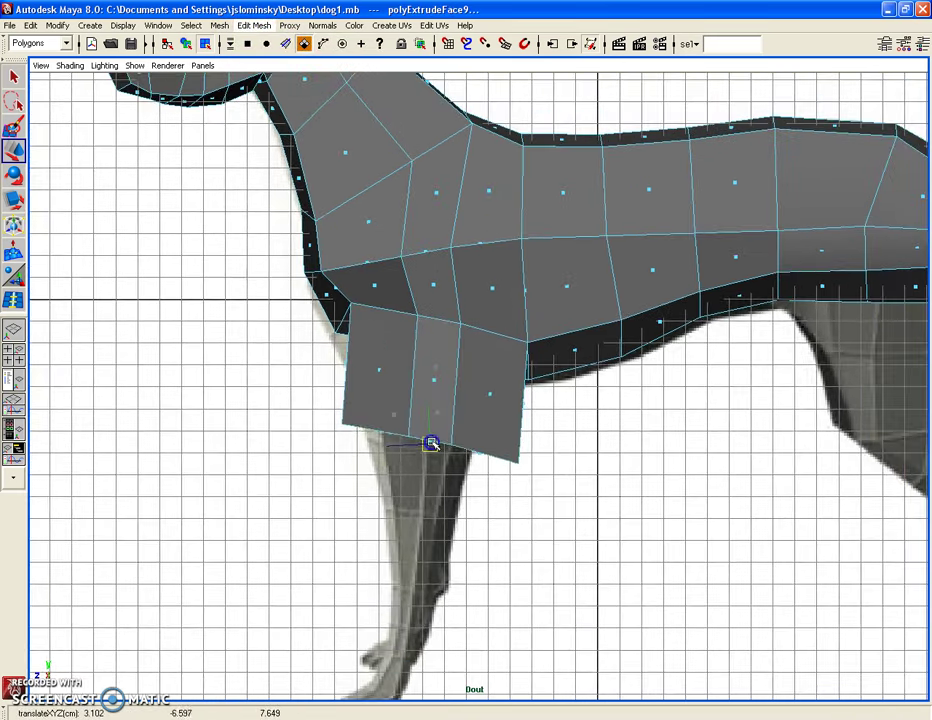
drag(432, 443, 431, 467)
Step: Turn on X-Ray shading and try narrowing the leg bottom, then undo
click(70, 66)
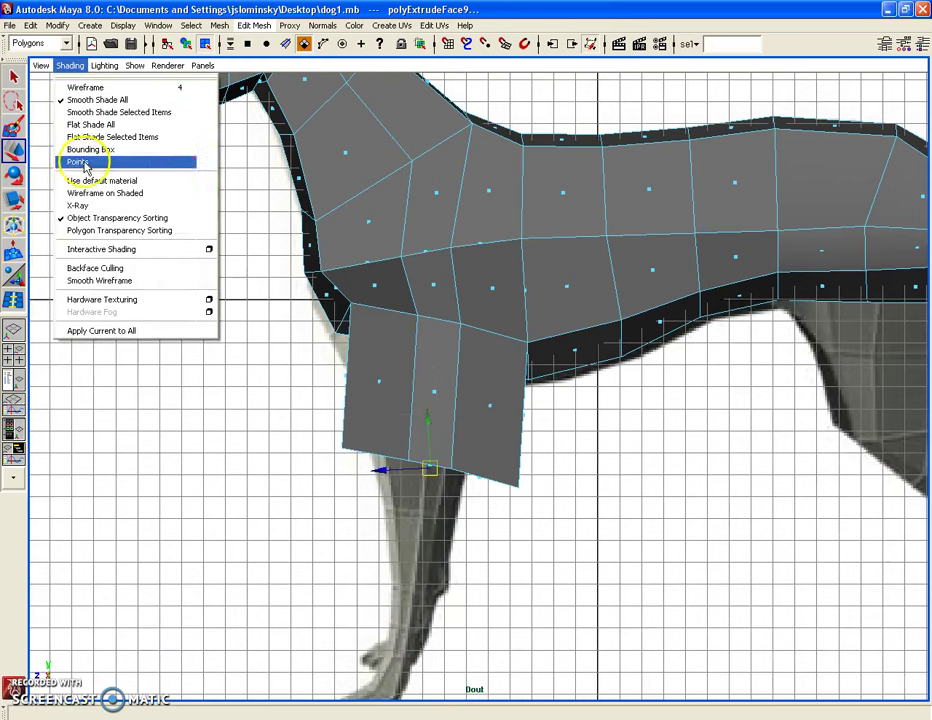
click(68, 205)
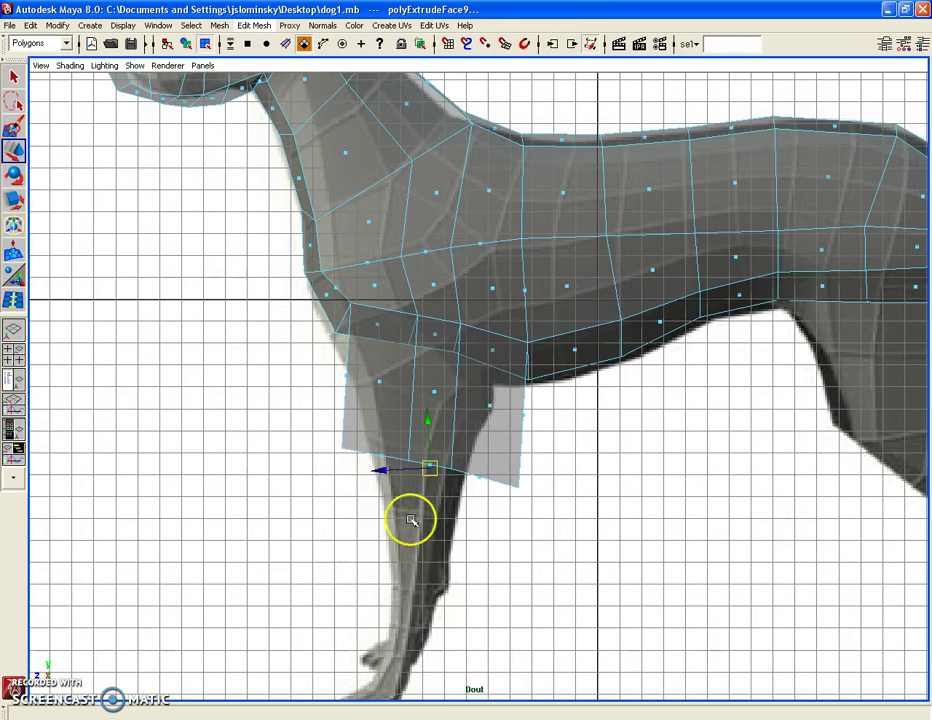
key(r)
drag(426, 468, 383, 469)
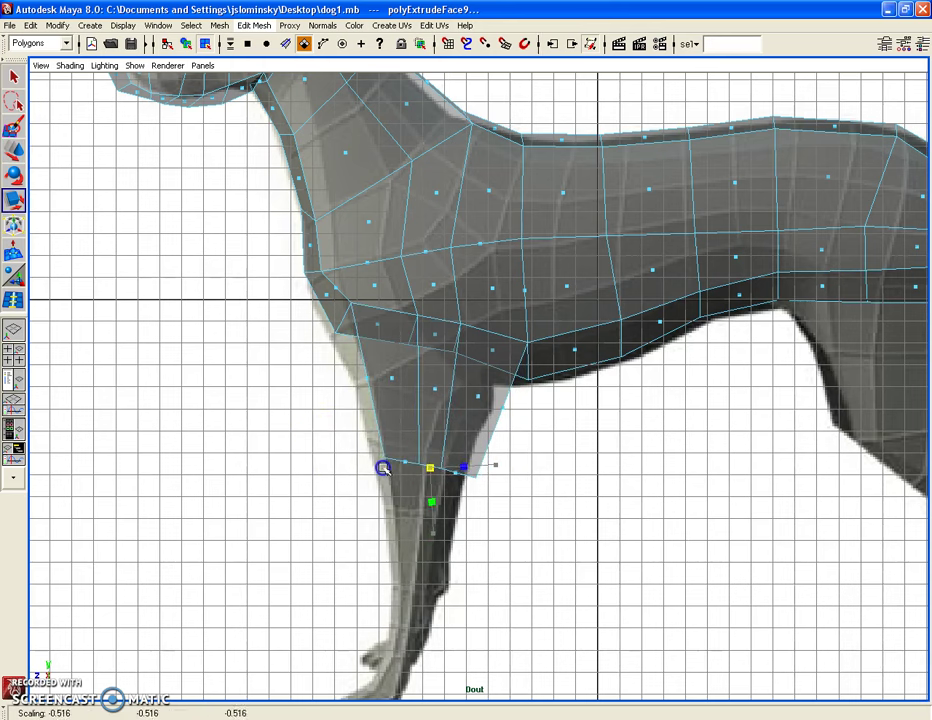
key(w)
key(ctrl+z)
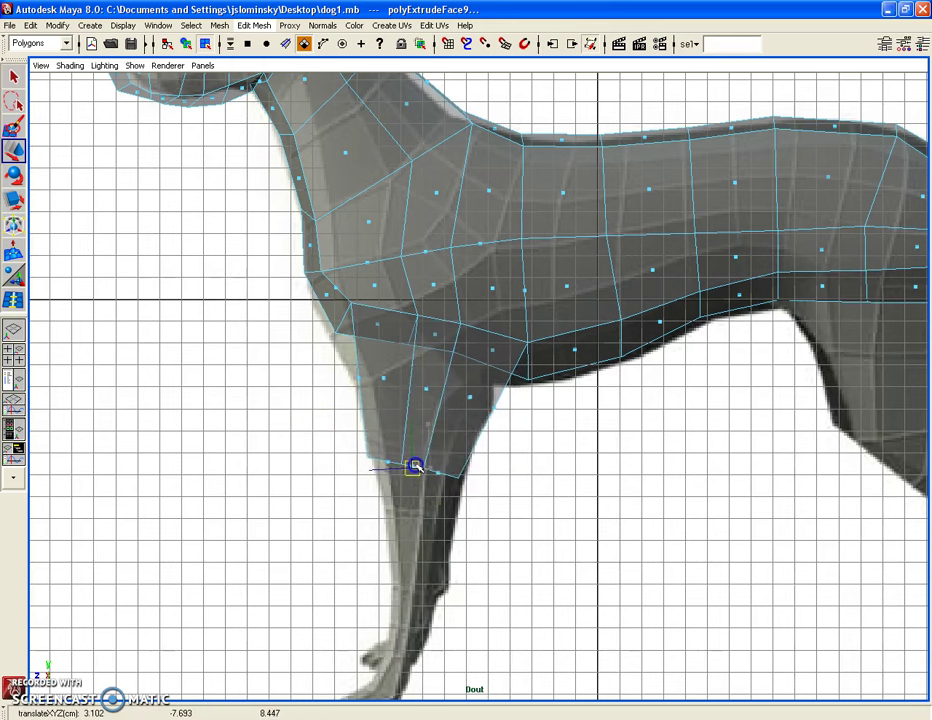
Step: Extrude the leg bottom again, lengthen it and narrow it to match the reference
click(252, 25)
click(275, 67)
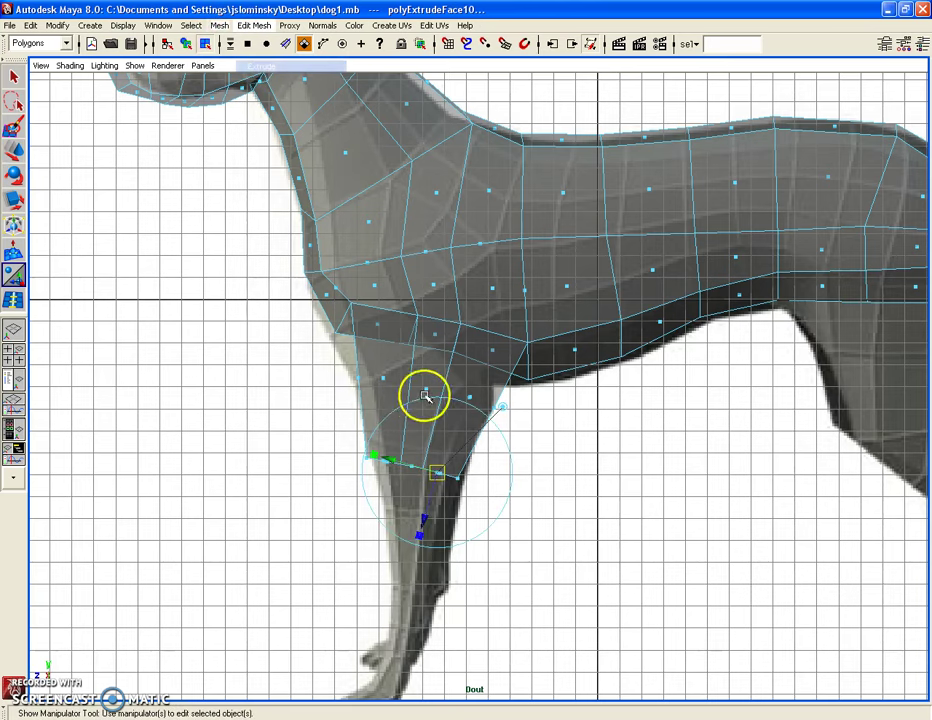
key(w)
mouse_move(422, 488)
mouse_down()
mouse_move(410, 506)
mouse_move(408, 591)
mouse_up()
alt+middle_drag(408, 591, 432, 485)
drag(432, 484, 446, 486)
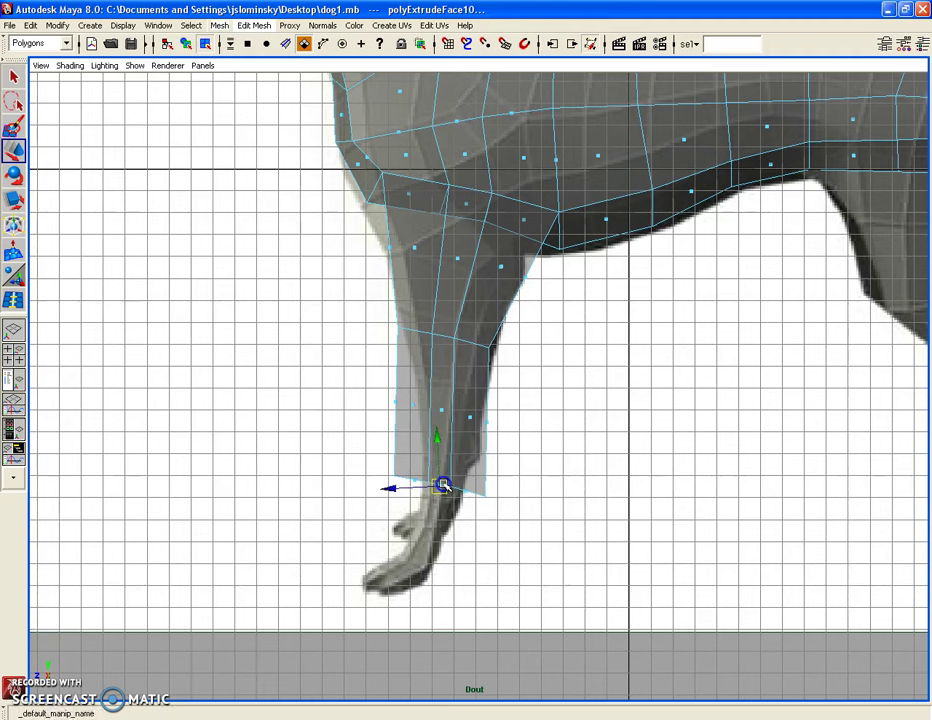
click(13, 199)
mouse_move(440, 486)
mouse_down()
mouse_move(419, 489)
mouse_move(446, 491)
mouse_up()
key(w)
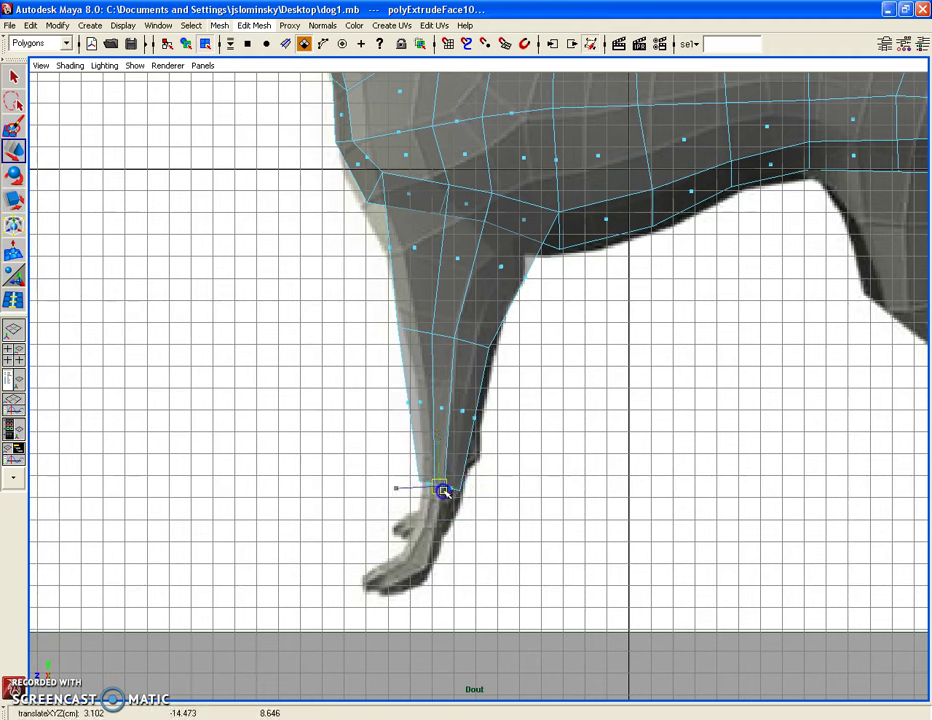
Step: Extrude the leg down toward the paw and select the paw's front face
key(g)
click(470, 468)
mouse_move(448, 485)
mouse_down()
mouse_move(437, 567)
mouse_move(446, 541)
mouse_move(447, 591)
mouse_up()
key(g)
key(w)
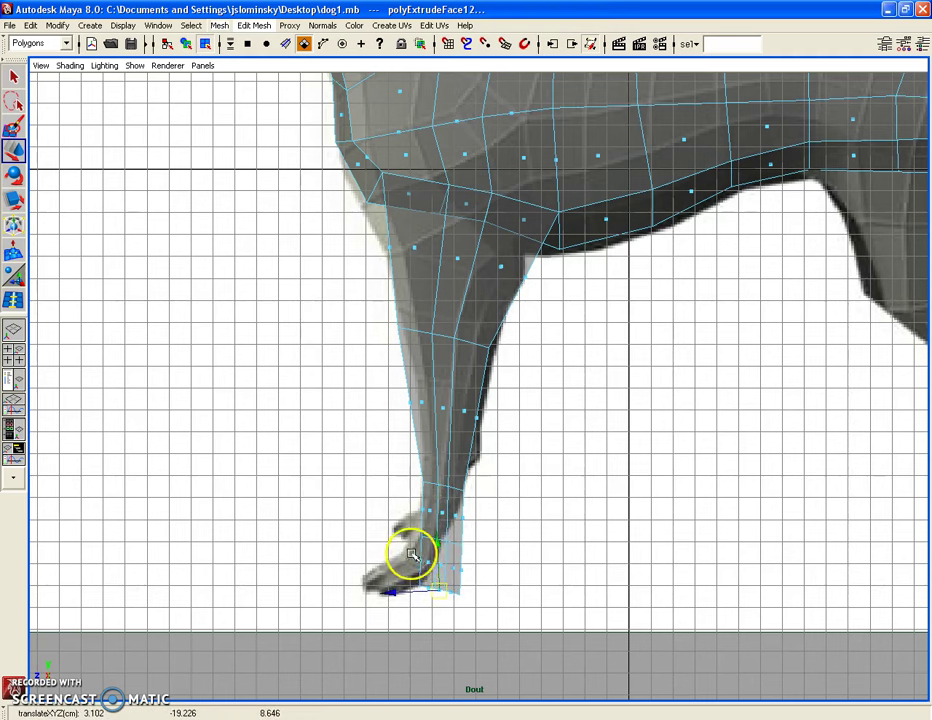
click(415, 560)
Step: Extrude the front paw face and pull it forward toward the toes
click(254, 25)
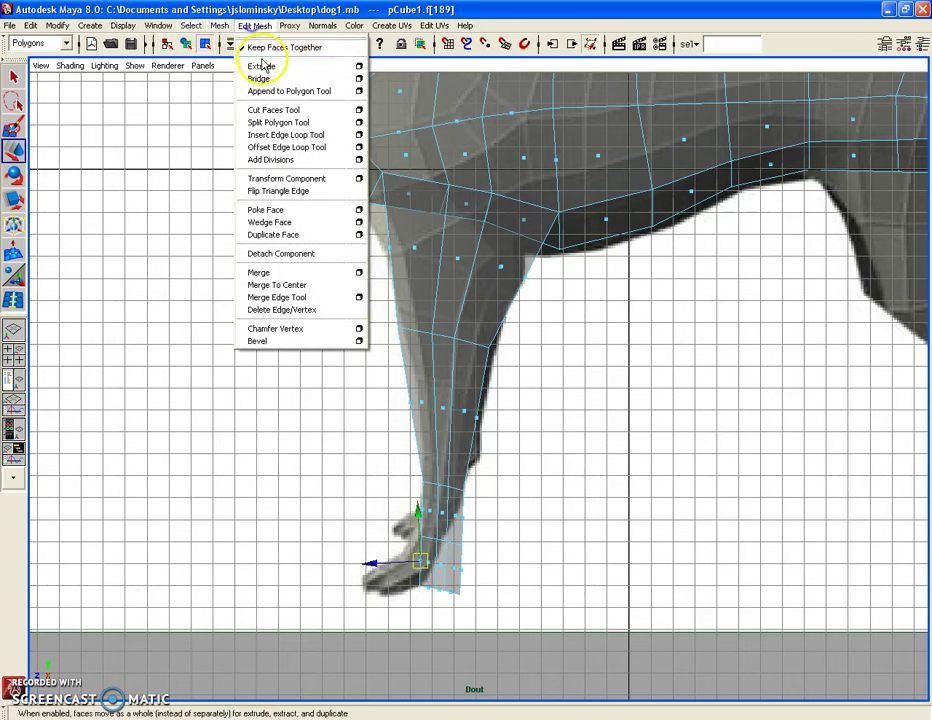
click(262, 66)
key(w)
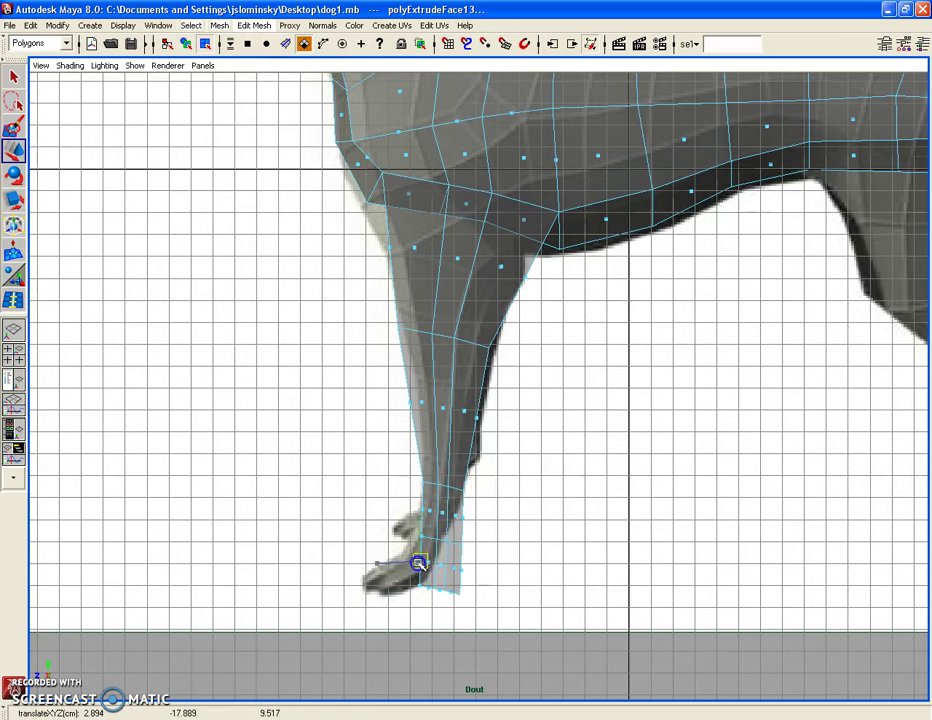
drag(418, 563, 378, 583)
mouse_move(378, 583)
alt+right_down()
mouse_move(385, 474)
mouse_move(370, 452)
alt+right_up()
Step: Raise the toe and lower paw vertices onto the side reference outline
scroll(370, 452, up, 2)
drag(370, 452, 310, 514)
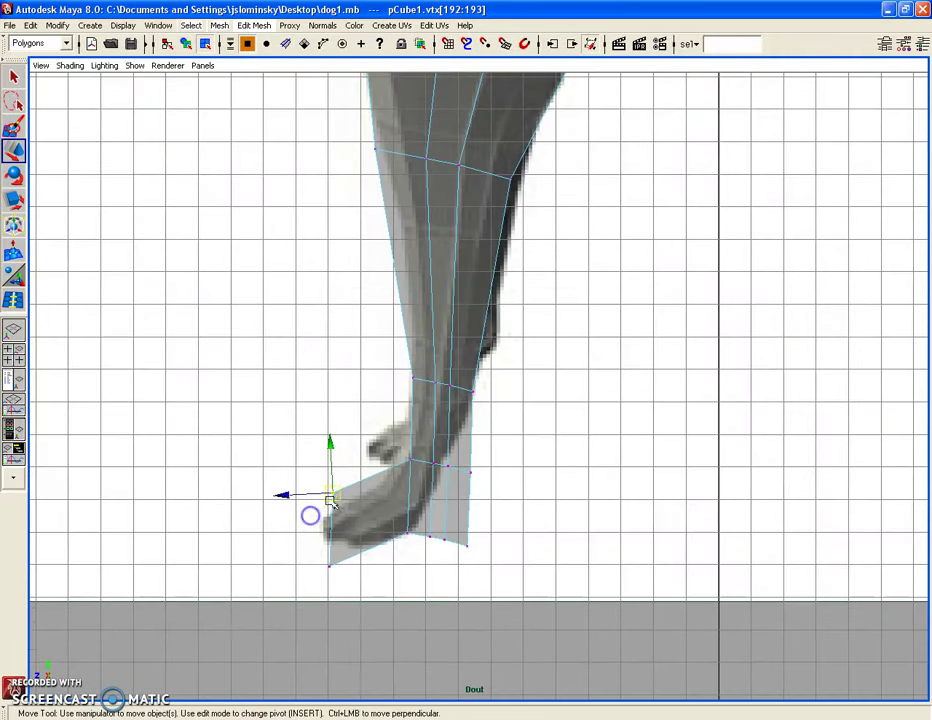
drag(322, 578, 340, 558)
drag(329, 565, 329, 542)
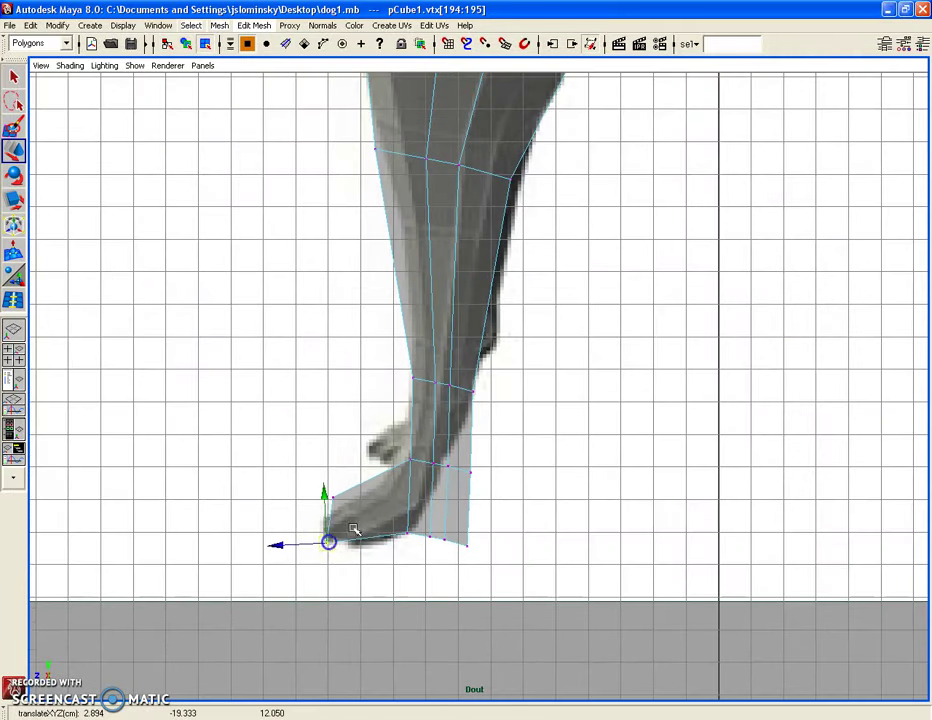
drag(392, 447, 416, 474)
mouse_move(395, 549)
mouse_down()
mouse_move(396, 528)
mouse_move(409, 535)
mouse_up()
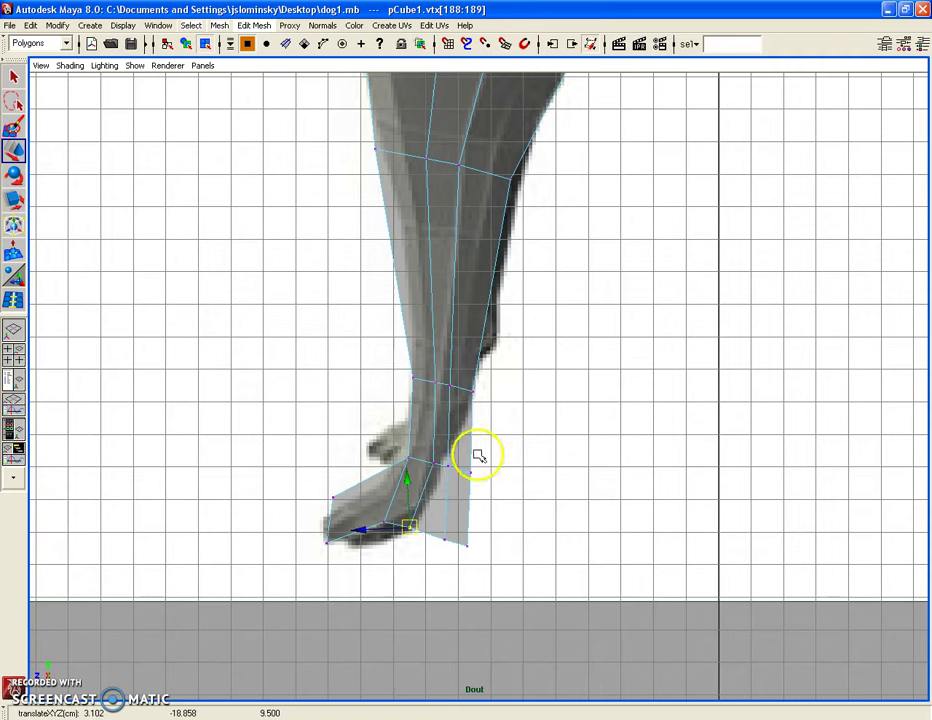
drag(453, 452, 476, 453)
Step: Zoom in on the paw and shift the front and bottom vertices to the outline
alt+right_drag(514, 472, 540, 259)
alt+middle_drag(540, 259, 532, 397)
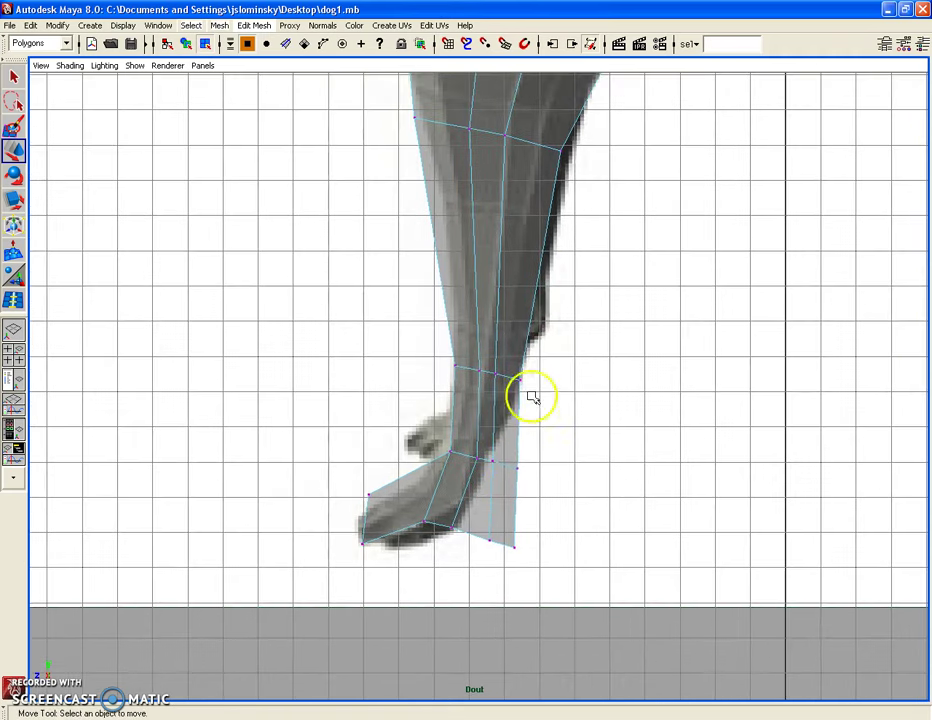
mouse_move(527, 399)
alt+right_down()
mouse_move(493, 412)
mouse_move(489, 312)
mouse_move(458, 447)
mouse_move(520, 343)
mouse_move(541, 510)
alt+right_up()
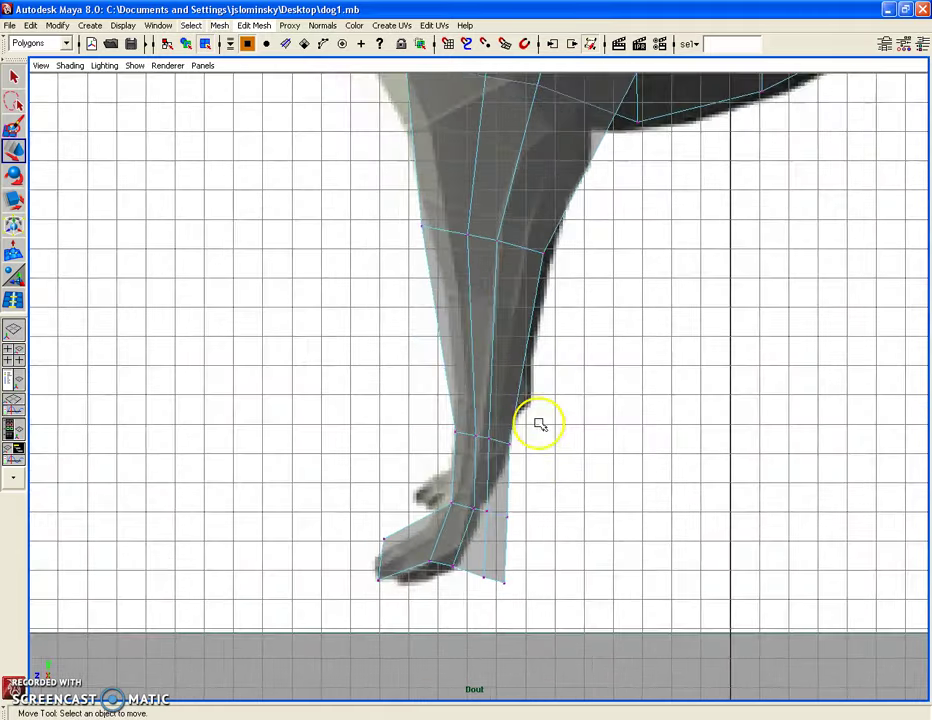
alt+middle_drag(541, 510, 562, 435)
drag(446, 494, 418, 515)
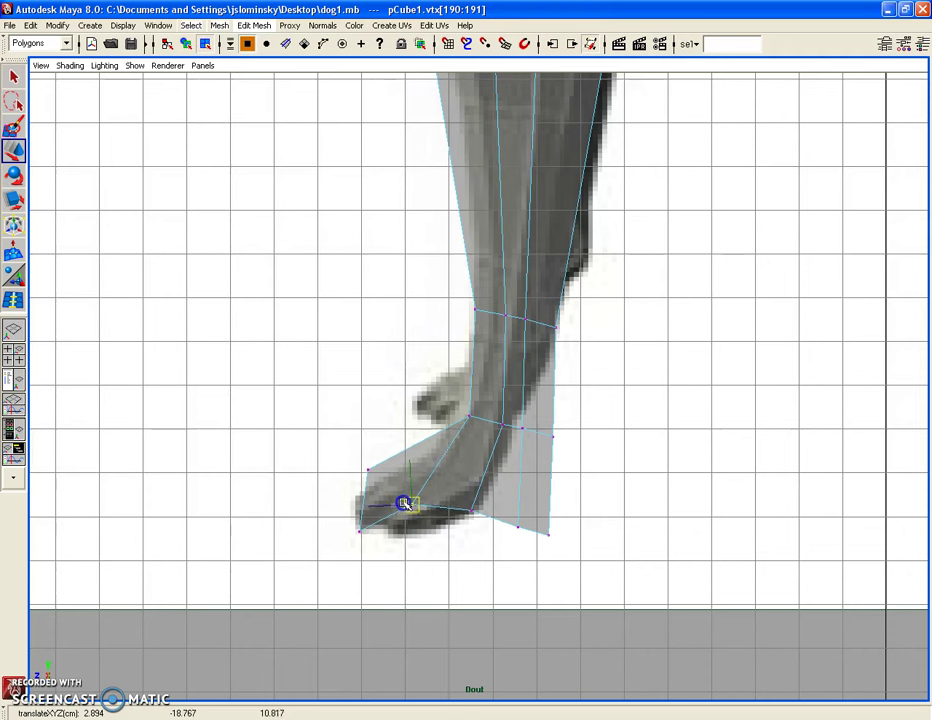
mouse_move(485, 500)
mouse_down()
mouse_move(443, 531)
mouse_move(443, 511)
mouse_up()
Step: Move the heel, bottom corner and back ankle vertices onto the reference outline
click(517, 522)
drag(506, 525, 467, 508)
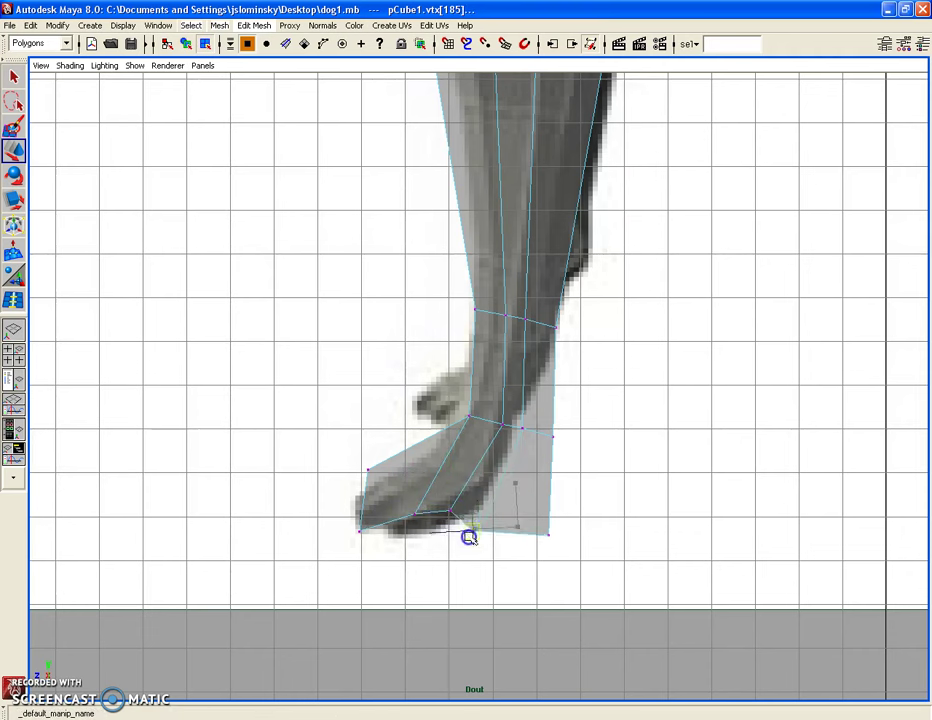
click(548, 533)
drag(548, 533, 522, 511)
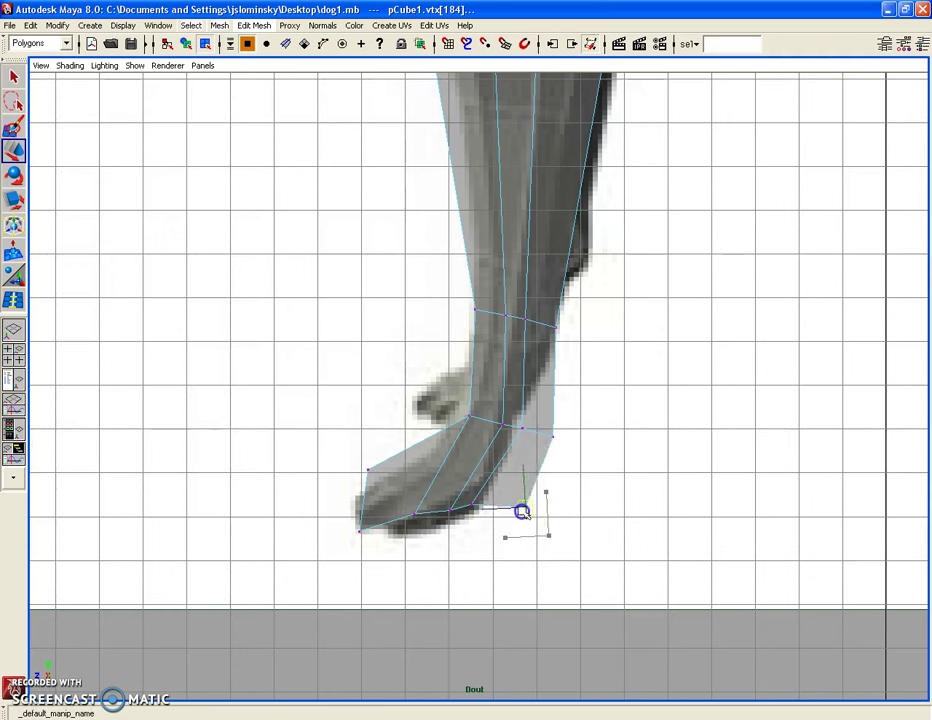
click(552, 435)
drag(552, 435, 541, 427)
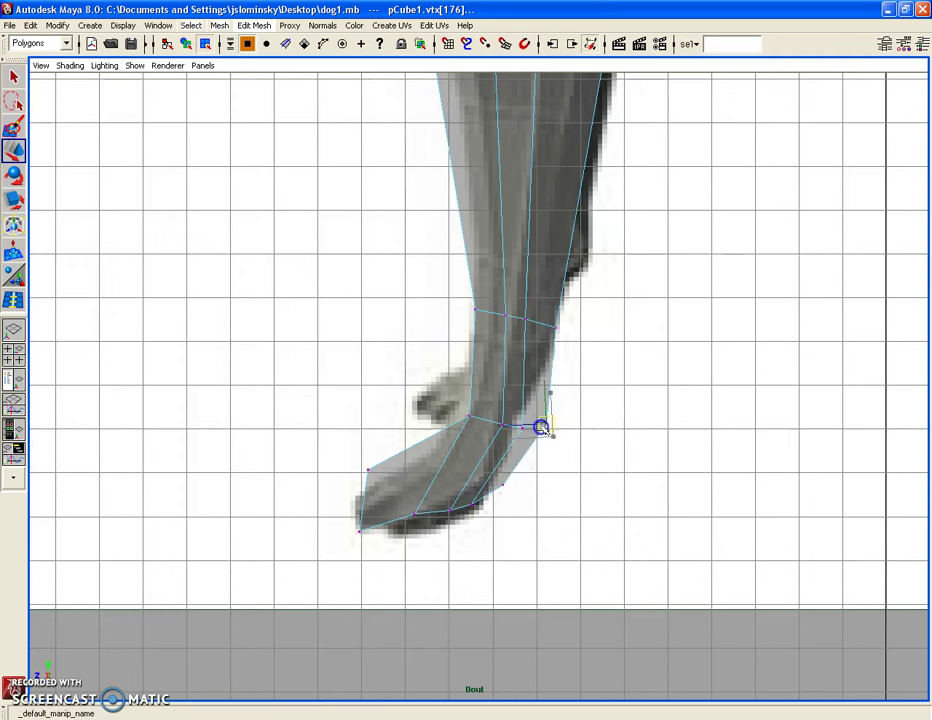
Step: Nudge the front ankle vertices and pull the toe vertex down and left
alt+middle_drag(621, 285, 570, 432)
click(544, 435)
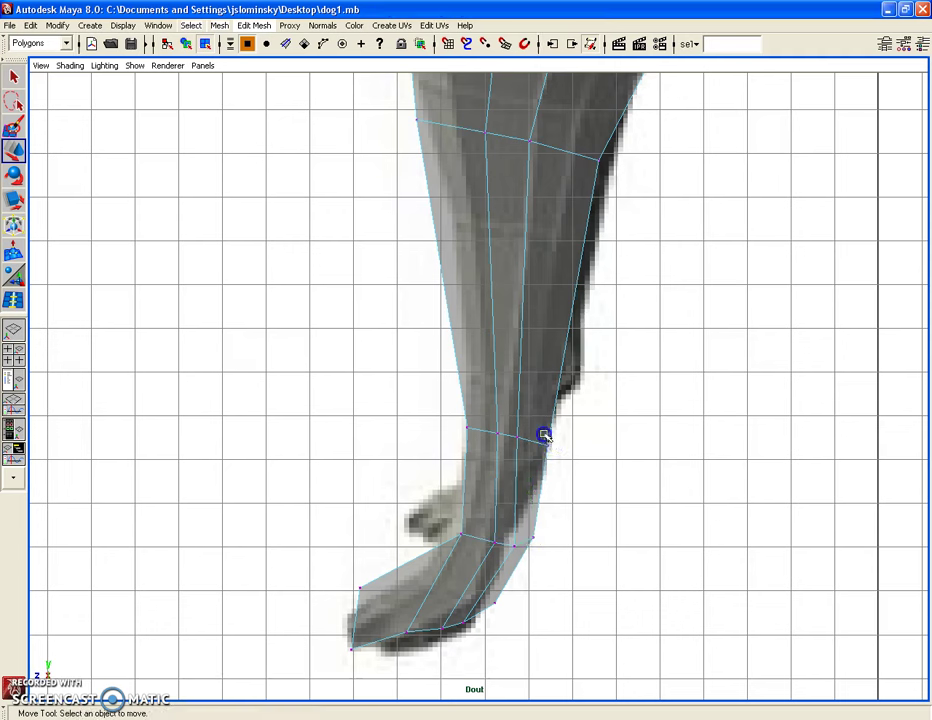
mouse_move(488, 520)
mouse_down()
mouse_move(510, 548)
mouse_move(491, 530)
mouse_up()
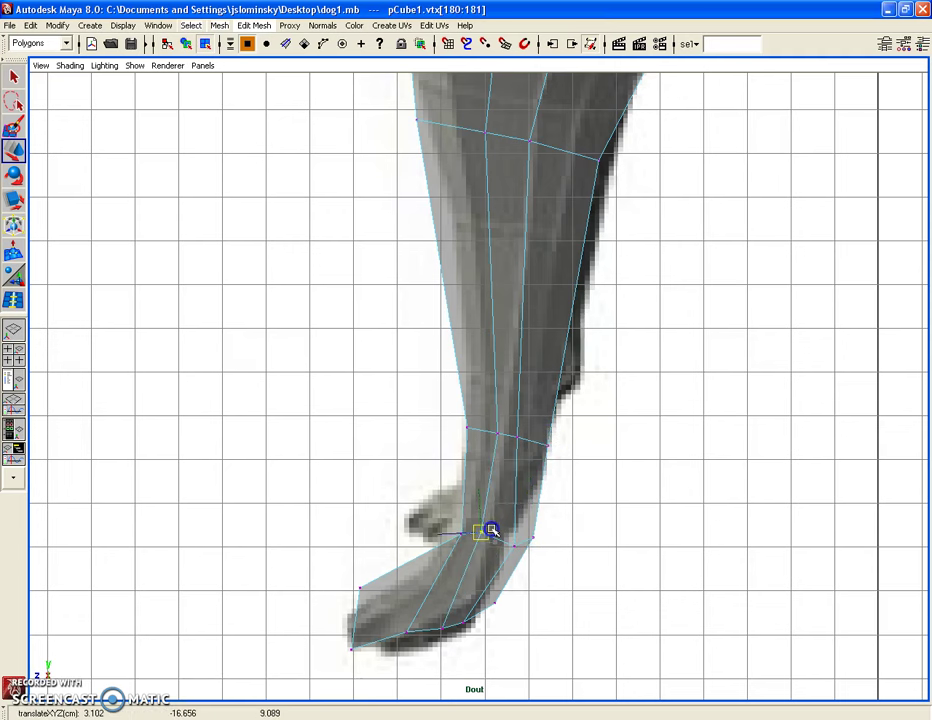
drag(426, 612, 392, 640)
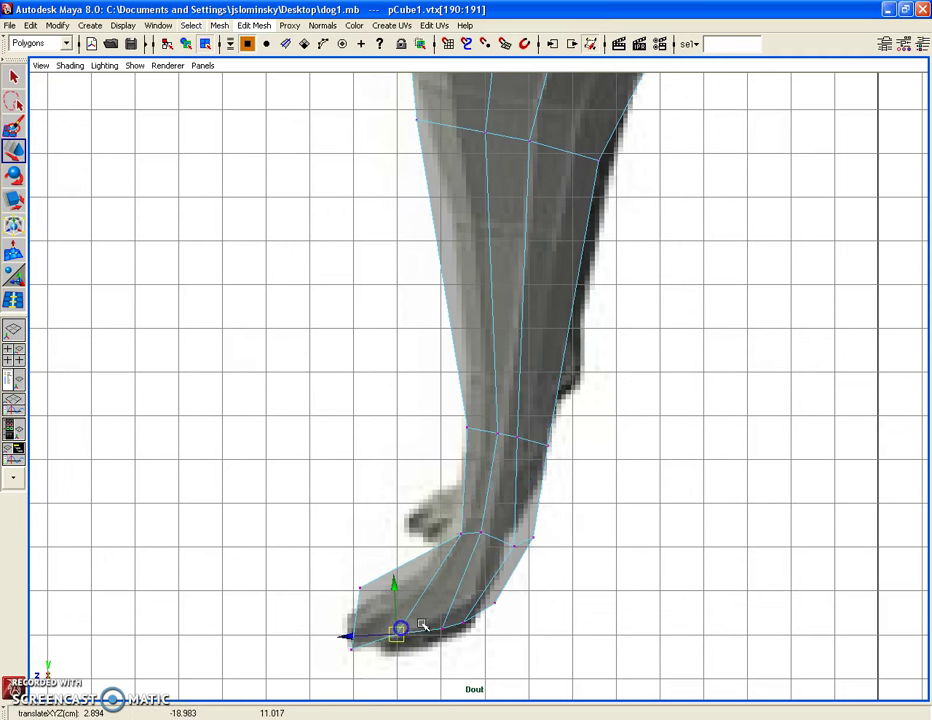
click(448, 619)
drag(448, 619, 396, 643)
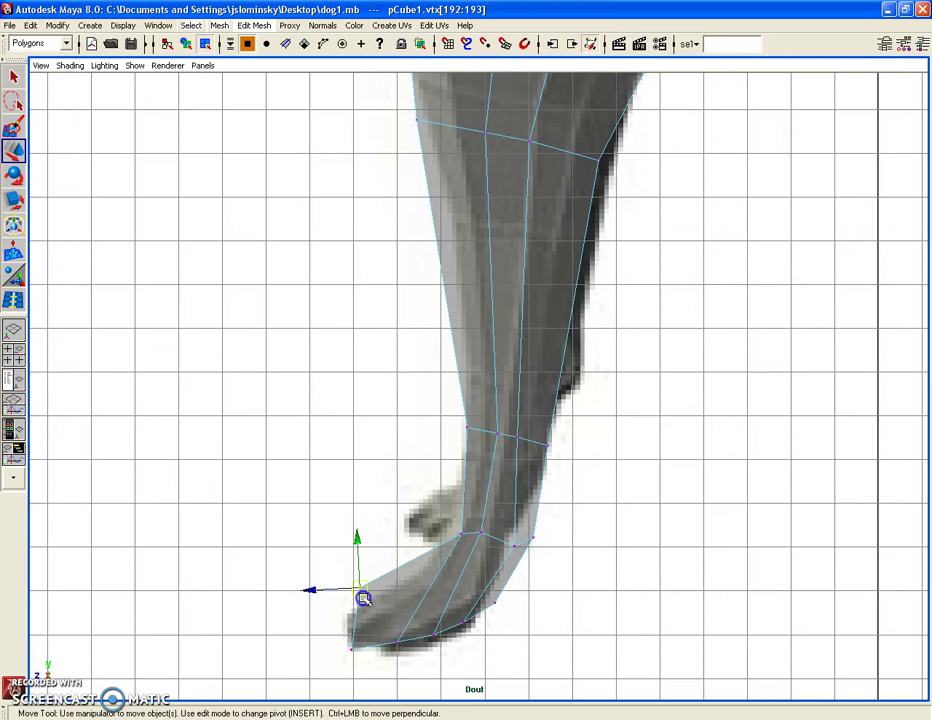
Step: Adjust the paw-front and back-ankle vertices so the foot fits the outline
click(361, 606)
drag(368, 597, 349, 606)
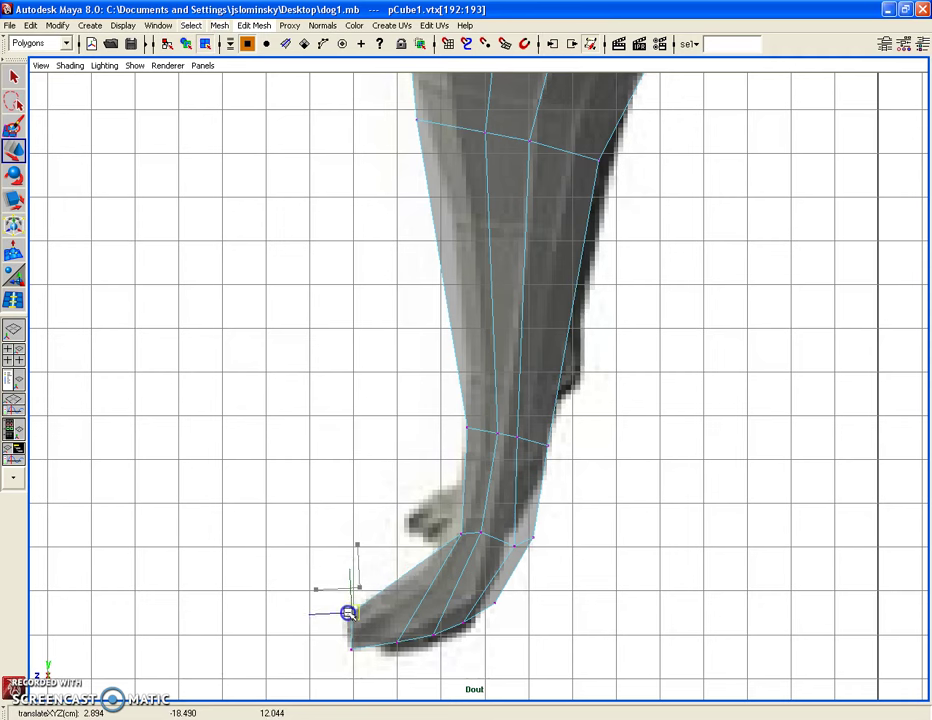
click(505, 546)
mouse_move(539, 531)
mouse_down()
mouse_move(521, 565)
mouse_move(514, 532)
mouse_up()
alt+right_drag(510, 545, 532, 306)
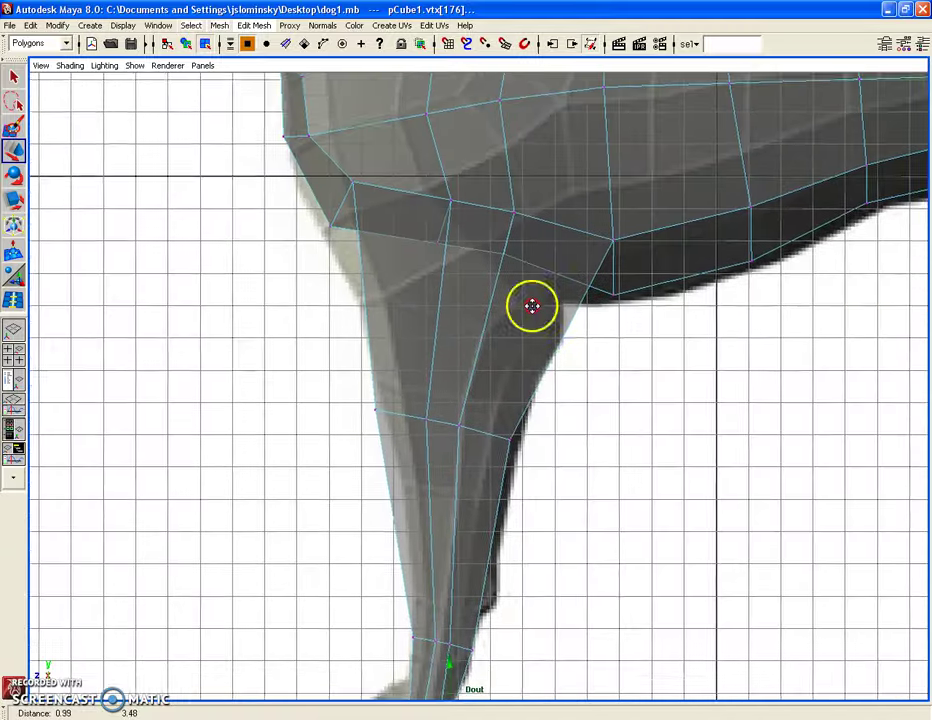
alt+middle_drag(532, 306, 524, 334)
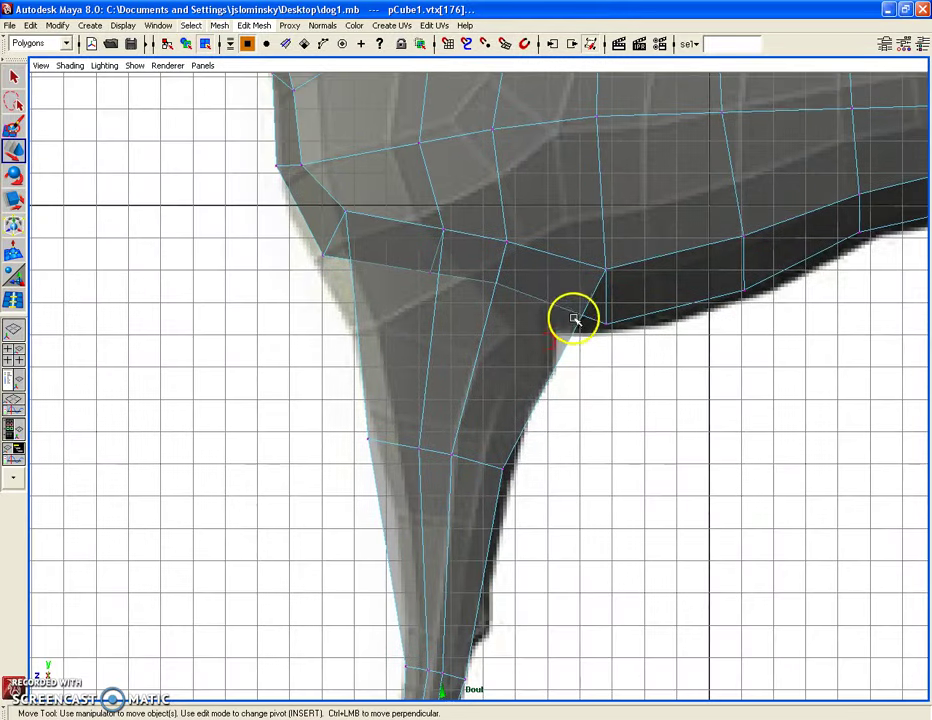
Step: Move vertex vtx[22] at the chest junction left, then switch to the perspective view
click(612, 276)
drag(605, 272, 584, 277)
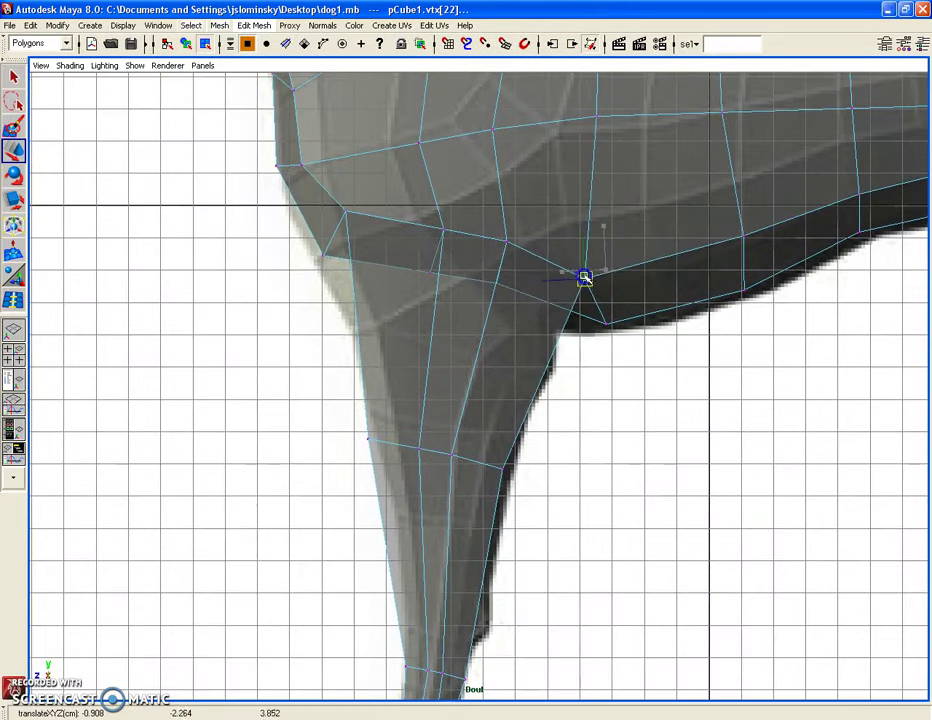
alt+right_drag(585, 285, 568, 306)
key(space)
mouse_move(570, 277)
mouse_down()
mouse_move(535, 355)
mouse_move(545, 380)
mouse_up()
alt+right_drag(545, 380, 570, 395)
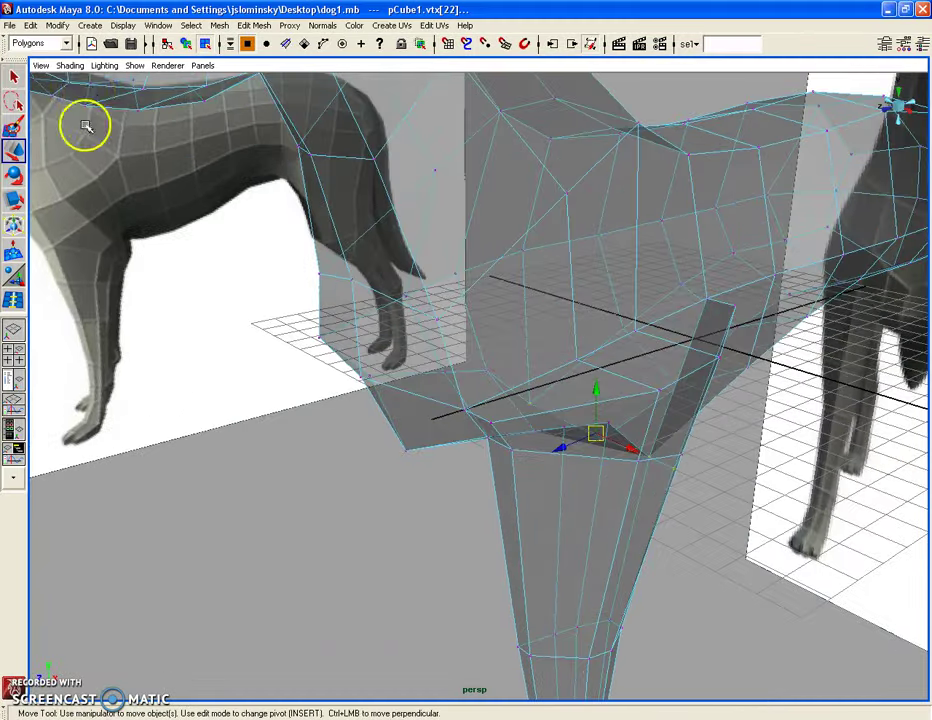
Step: Turn off X-Ray shading and tweak the chest and inner leg vertices
click(70, 65)
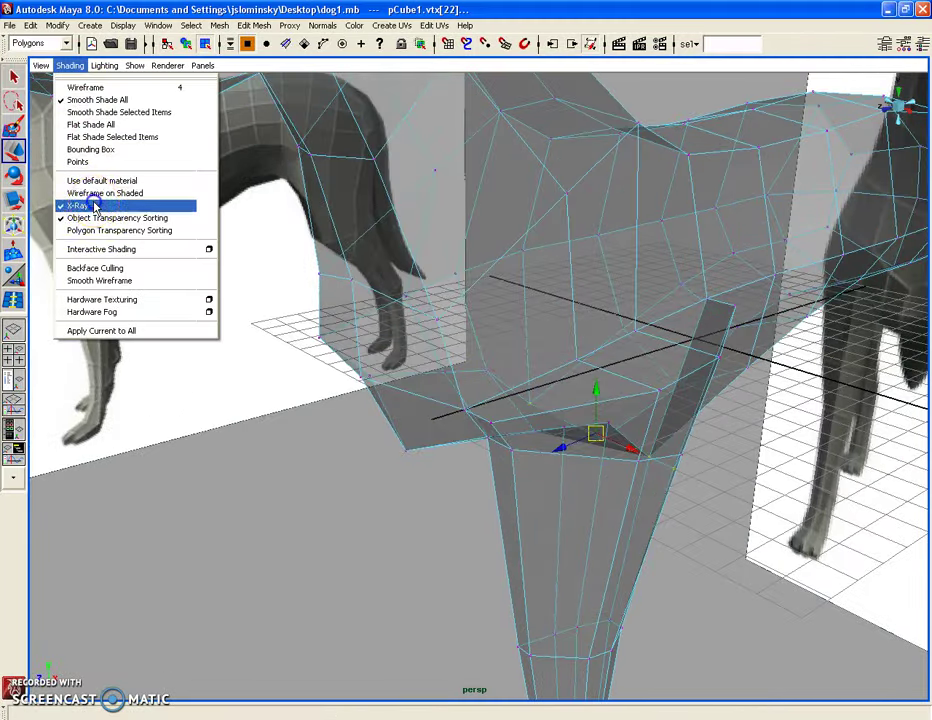
click(74, 202)
mouse_move(536, 302)
alt+mouse_down()
mouse_move(635, 424)
mouse_move(716, 408)
mouse_move(685, 375)
mouse_move(725, 361)
mouse_move(510, 441)
alt+mouse_up()
right_click(510, 441)
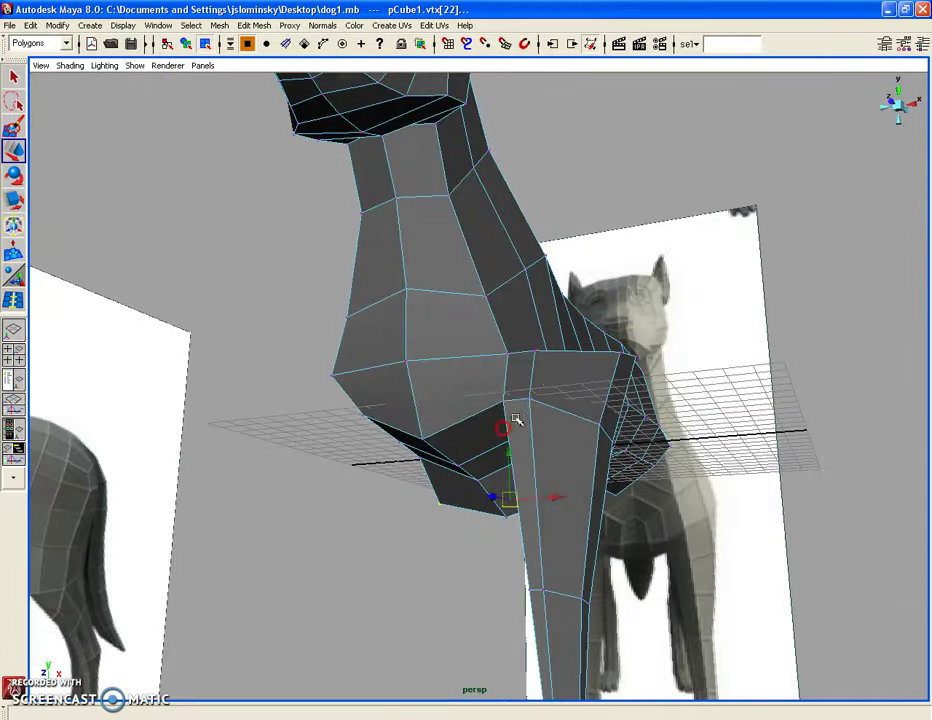
click(530, 398)
mouse_move(530, 398)
alt+mouse_down()
mouse_move(549, 360)
mouse_move(572, 354)
alt+mouse_up()
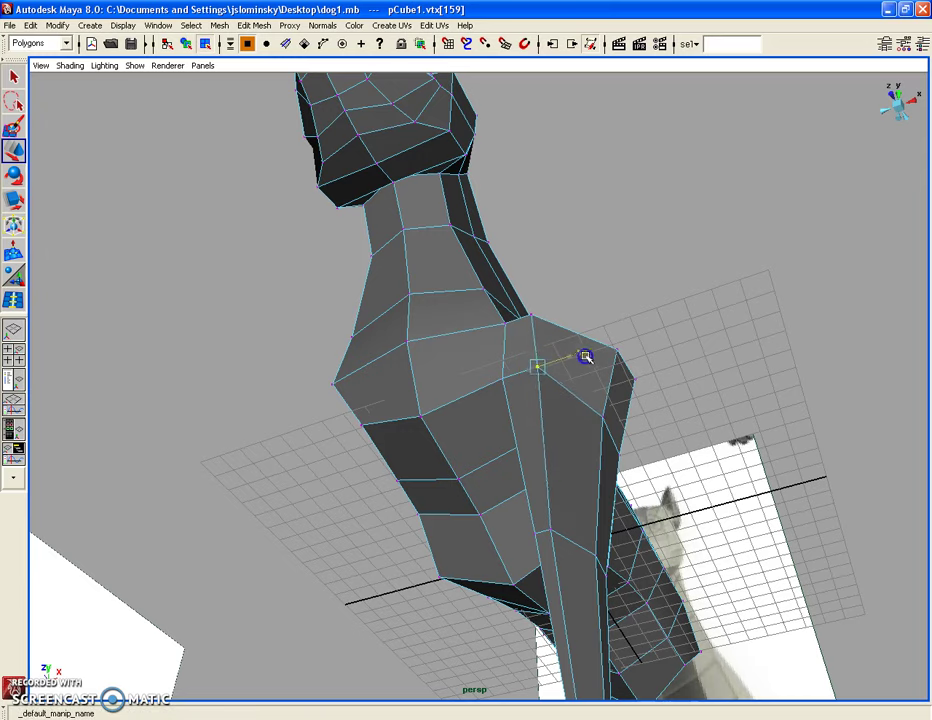
click(553, 533)
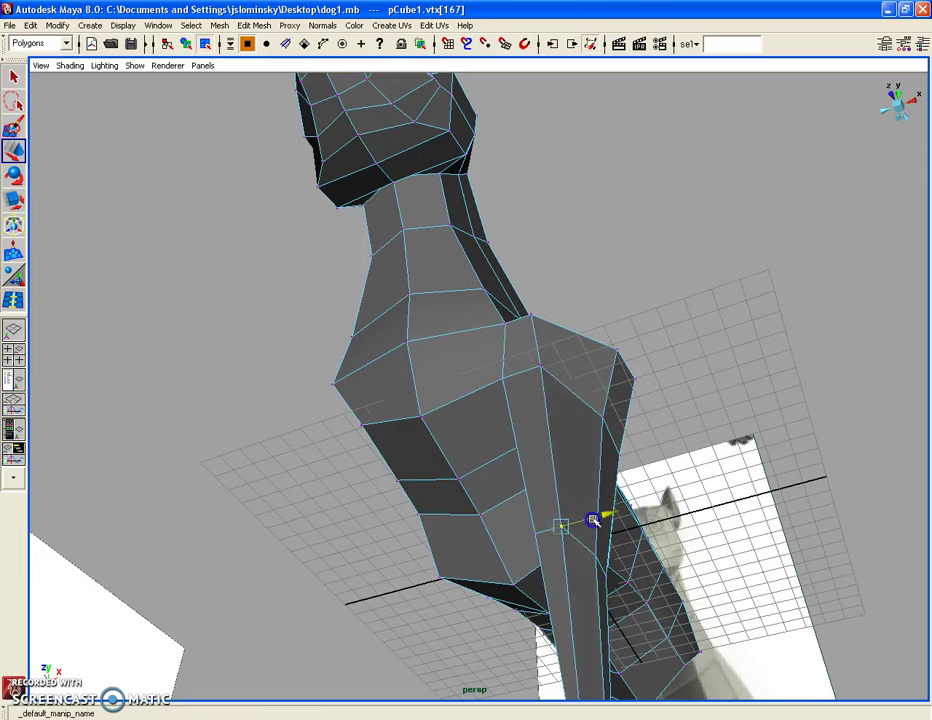
alt+right_drag(592, 522, 572, 506)
mouse_move(572, 506)
alt+mouse_down()
mouse_move(537, 408)
mouse_move(339, 470)
mouse_move(360, 516)
mouse_move(372, 362)
alt+mouse_up()
Step: Delete the three small faces at the leg-to-chest joint, leaving a hole
right_drag(372, 362, 374, 389)
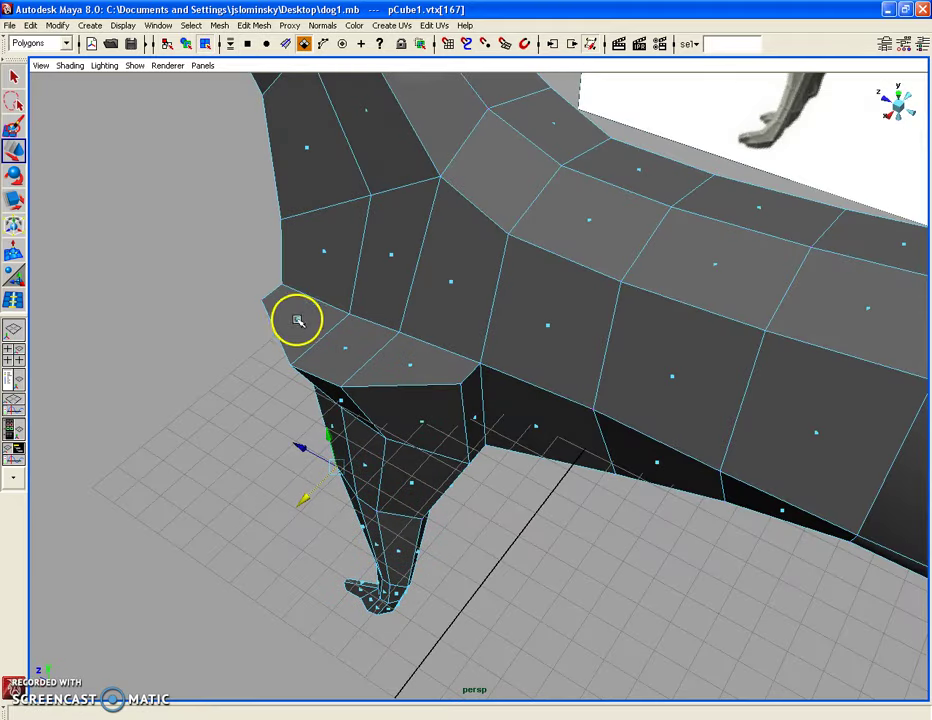
click(299, 317)
shift+click(346, 348)
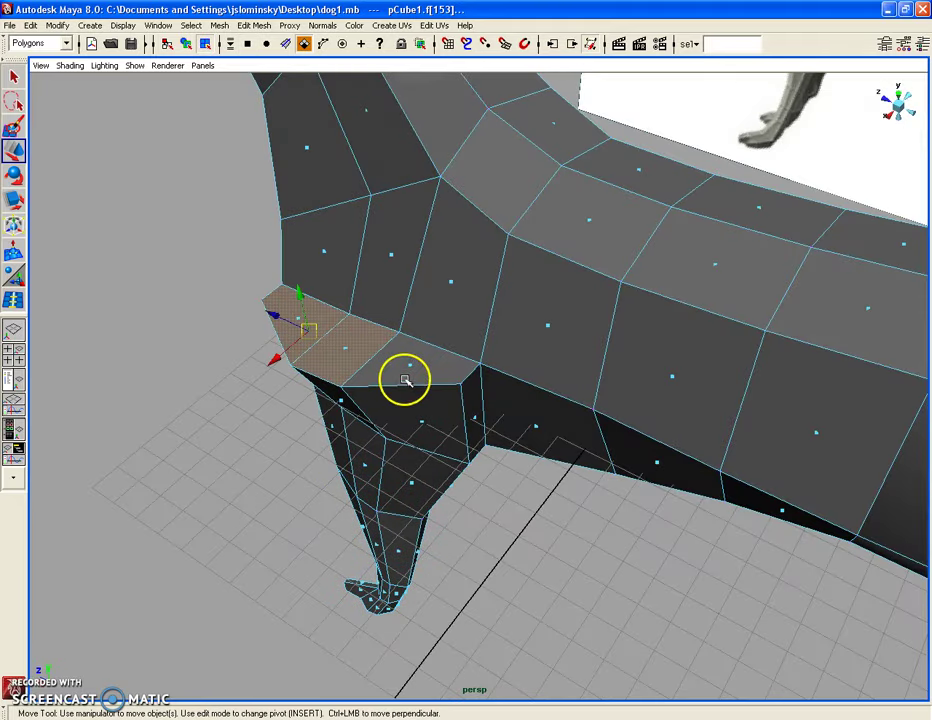
shift+click(410, 367)
key(Delete)
mouse_move(395, 371)
alt+mouse_down()
mouse_move(516, 339)
mouse_move(528, 352)
mouse_move(554, 321)
mouse_move(543, 323)
alt+mouse_up()
mouse_move(483, 289)
alt+mouse_down()
mouse_move(474, 304)
mouse_move(328, 157)
alt+mouse_up()
Step: Merge the vertices at the leg-body gap and pull the result to reshape the junction edges
click(250, 25)
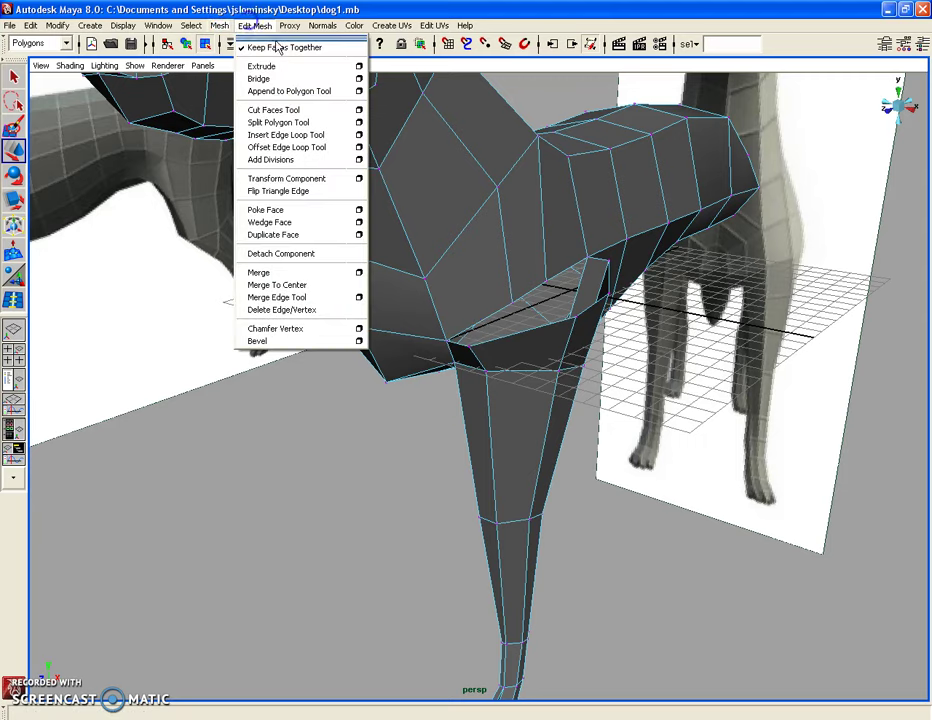
mouse_move(443, 545)
alt+mouse_down()
mouse_move(426, 412)
mouse_move(416, 457)
alt+mouse_up()
alt+right_drag(416, 457, 401, 485)
mouse_move(401, 485)
alt+mouse_down()
mouse_move(435, 426)
mouse_move(435, 258)
alt+mouse_up()
click(427, 254)
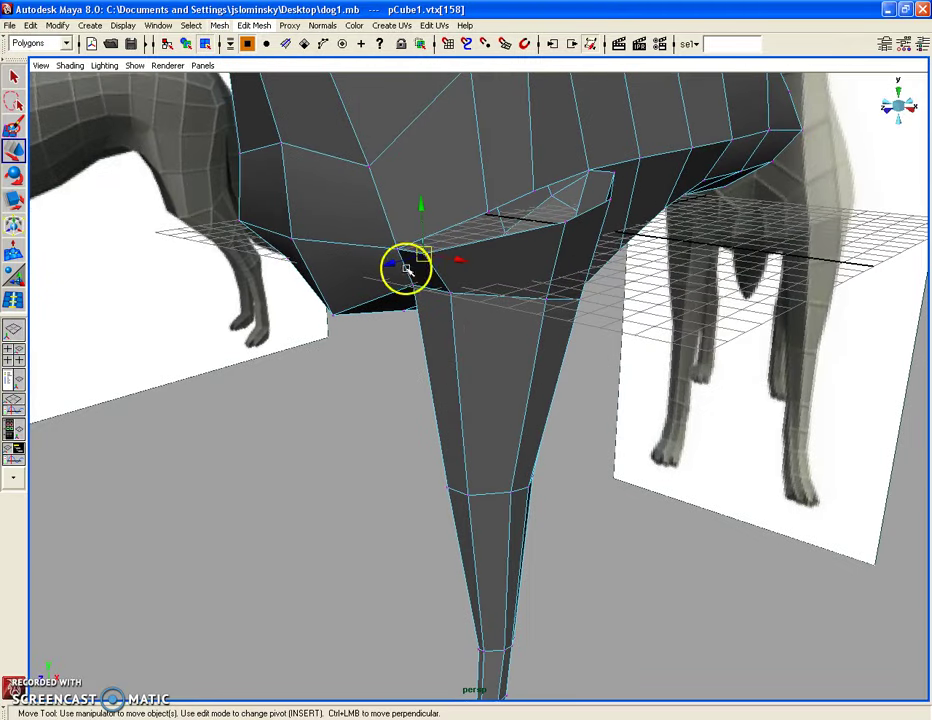
click(254, 25)
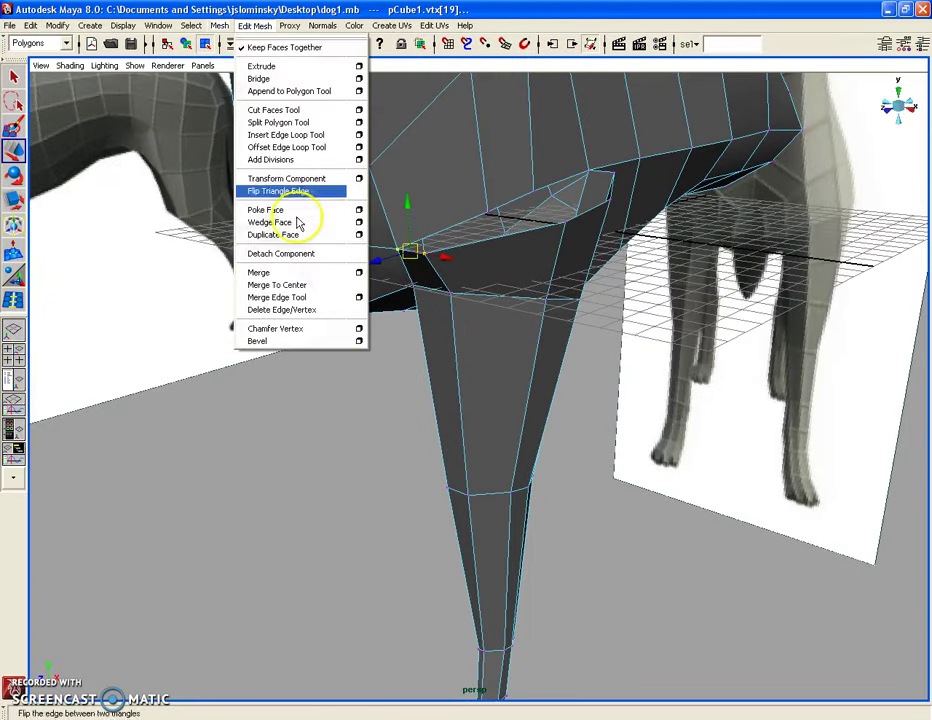
click(300, 271)
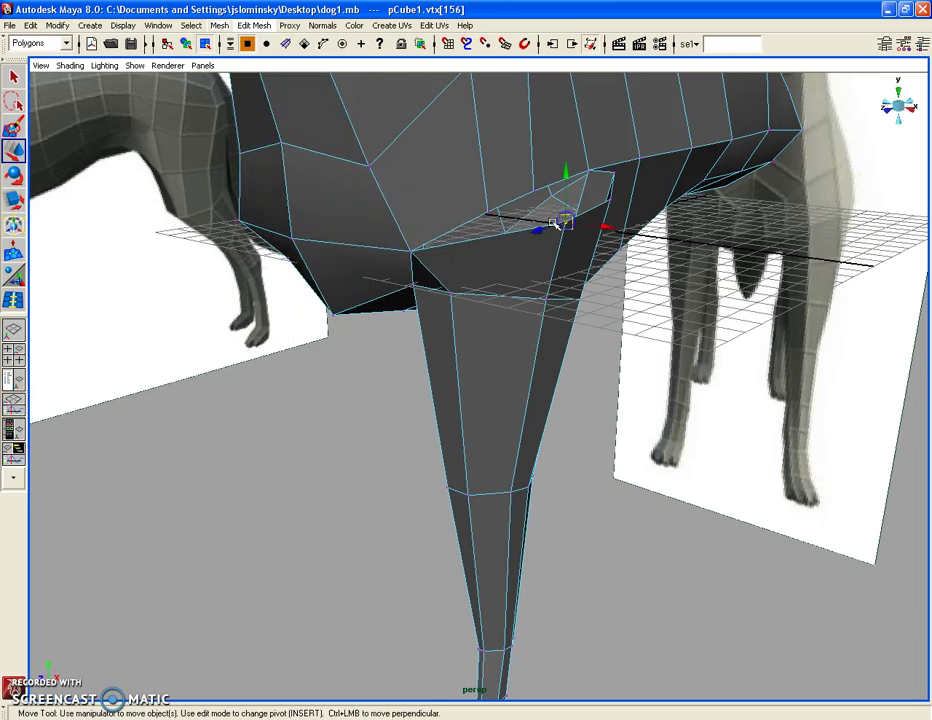
alt+drag(538, 222, 483, 232)
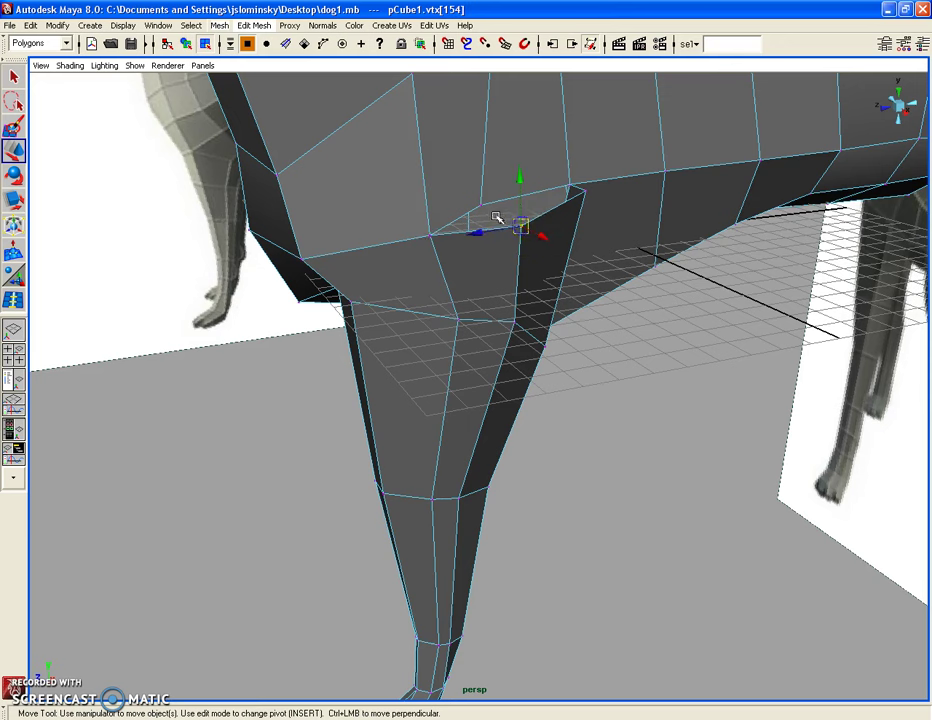
drag(480, 207, 572, 200)
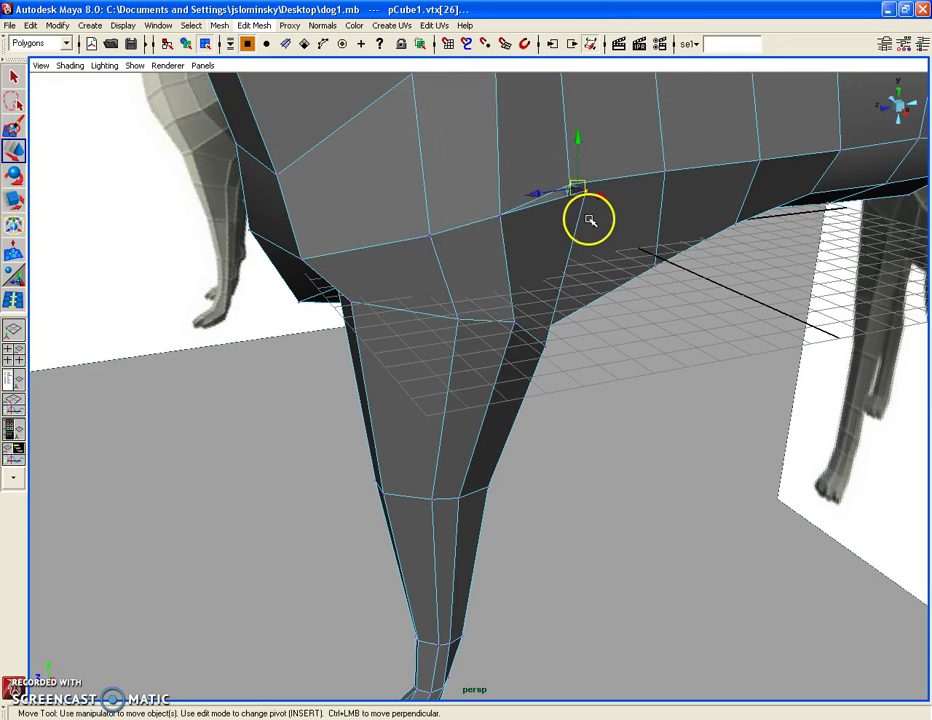
Step: Reselect the whole dog mesh, then pick an edge at the leg tip
mouse_move(580, 216)
alt+mouse_down()
mouse_move(520, 329)
mouse_move(553, 341)
mouse_move(555, 315)
mouse_move(580, 491)
mouse_move(507, 431)
alt+mouse_up()
right_click(520, 325)
click(545, 307)
click(510, 333)
mouse_move(507, 431)
alt+right_down()
mouse_move(493, 468)
mouse_move(466, 469)
alt+right_up()
right_click(495, 472)
click(485, 494)
mouse_move(483, 495)
alt+mouse_down()
mouse_move(465, 502)
mouse_move(431, 483)
mouse_move(308, 472)
mouse_move(315, 356)
alt+mouse_up()
Step: Nudge a head vertex to refine the head shape
alt+right_drag(315, 356, 322, 354)
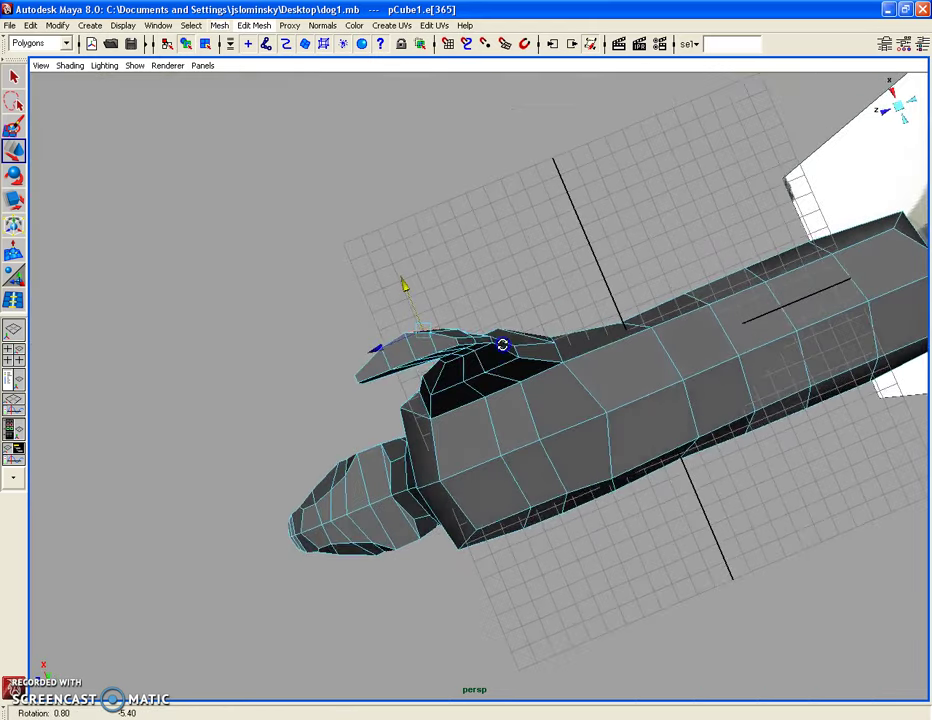
alt+drag(322, 354, 390, 345)
right_click(388, 346)
click(387, 345)
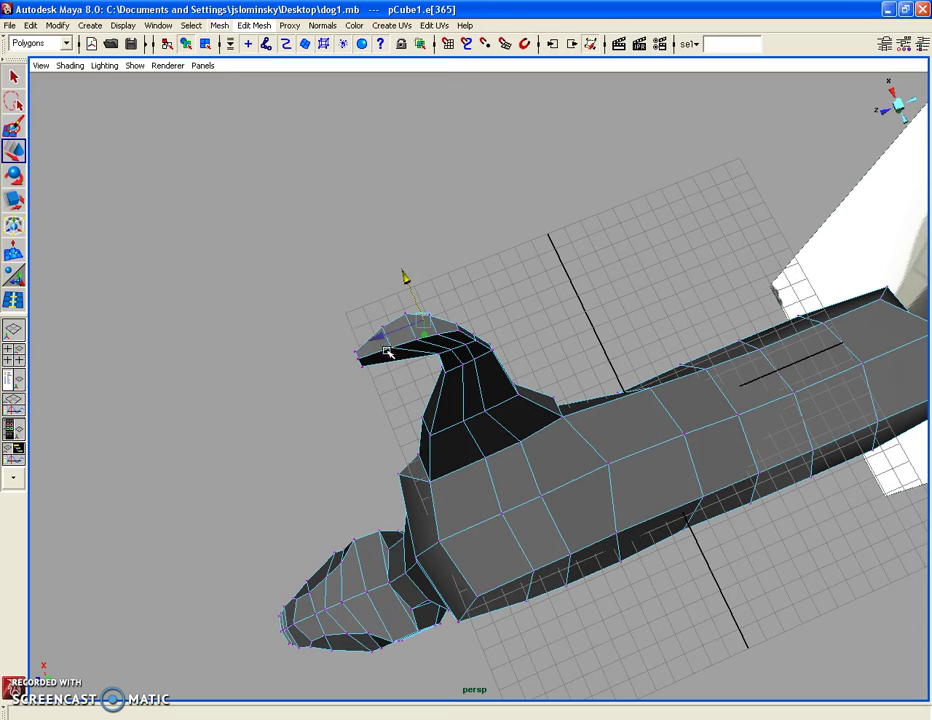
click(390, 346)
mouse_move(390, 362)
alt+mouse_down()
mouse_move(514, 329)
mouse_move(464, 369)
alt+mouse_up()
drag(387, 362, 406, 343)
alt+drag(436, 291, 437, 300)
click(423, 356)
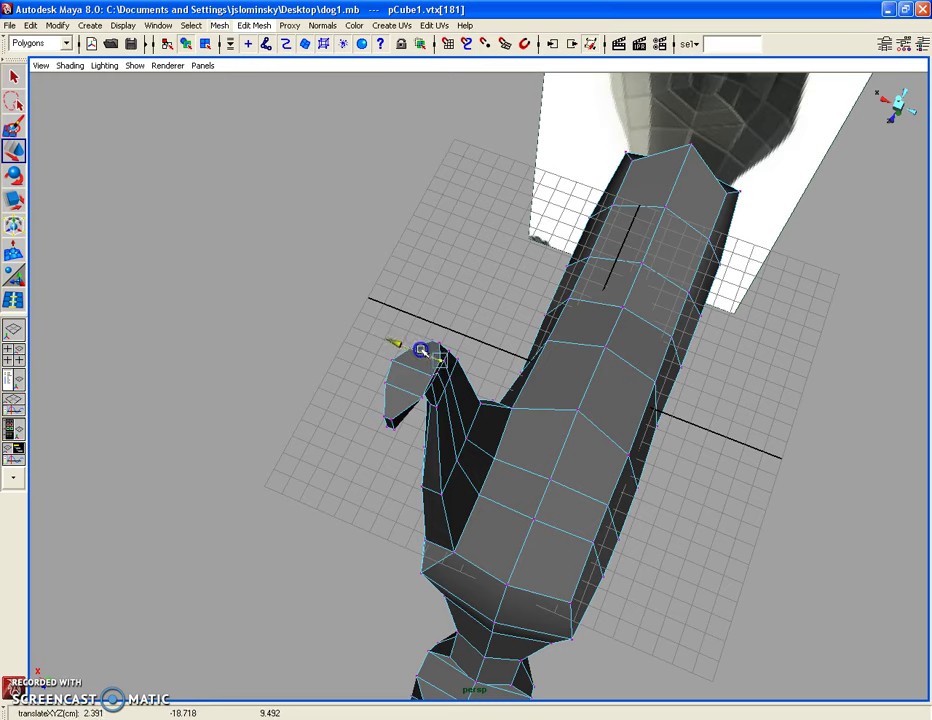
Step: Select a snout vertex, then select the edge loop running down the leg
mouse_move(431, 316)
alt+mouse_down()
mouse_move(445, 353)
mouse_move(439, 399)
mouse_move(427, 370)
alt+mouse_up()
right_click(422, 370)
click(420, 386)
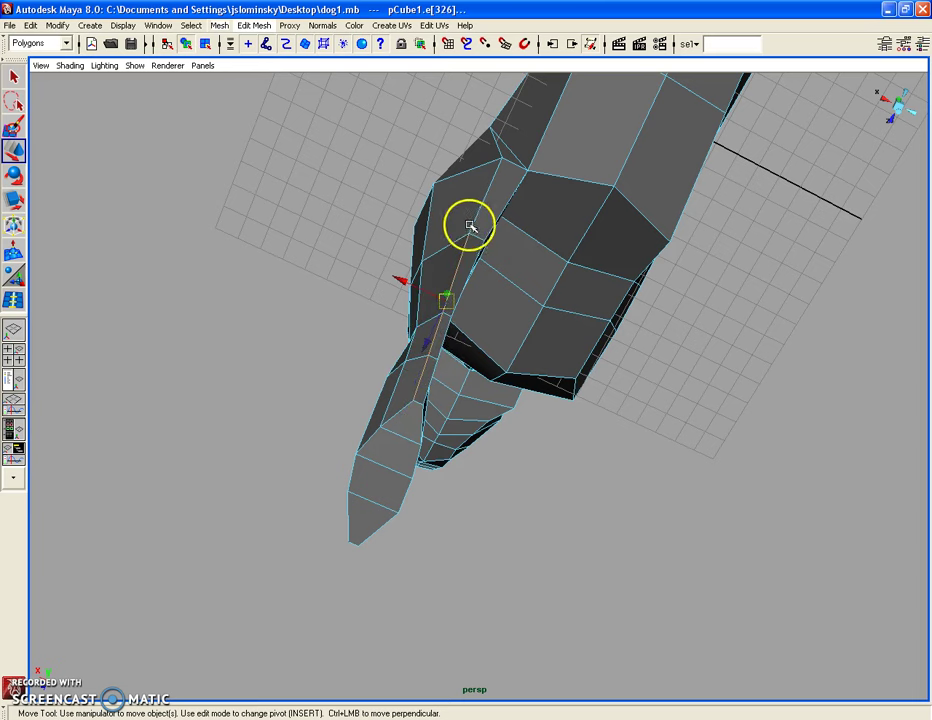
mouse_move(476, 224)
alt+mouse_down()
mouse_move(474, 258)
mouse_move(445, 247)
mouse_move(553, 316)
alt+mouse_up()
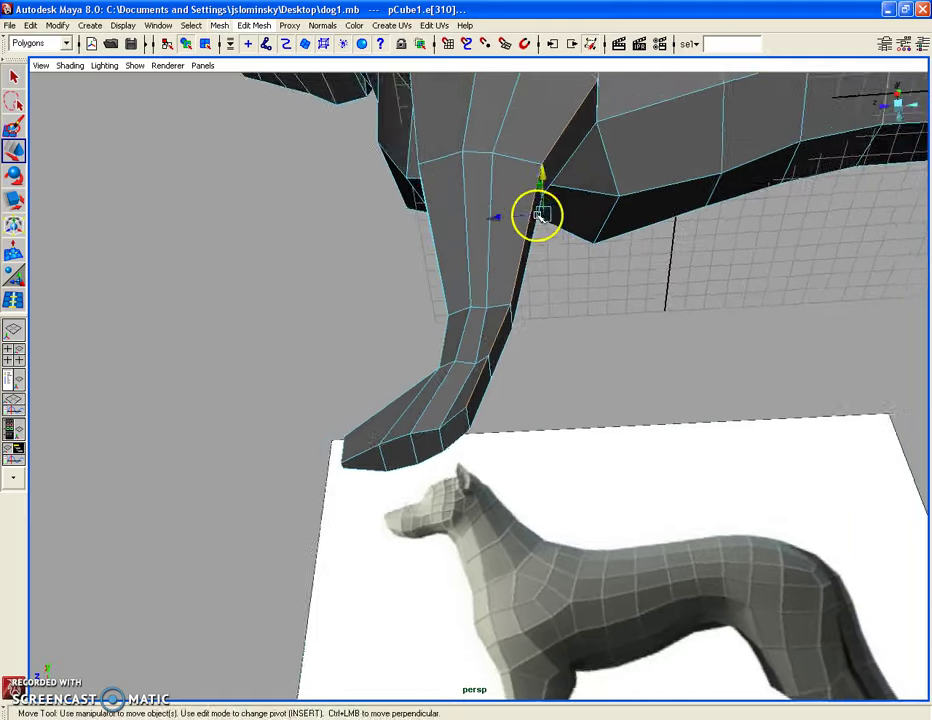
alt+drag(541, 214, 531, 335)
alt+right_drag(531, 335, 437, 308)
mouse_move(437, 308)
alt+mouse_down()
mouse_move(462, 447)
mouse_move(540, 304)
alt+mouse_up()
double_click(527, 331)
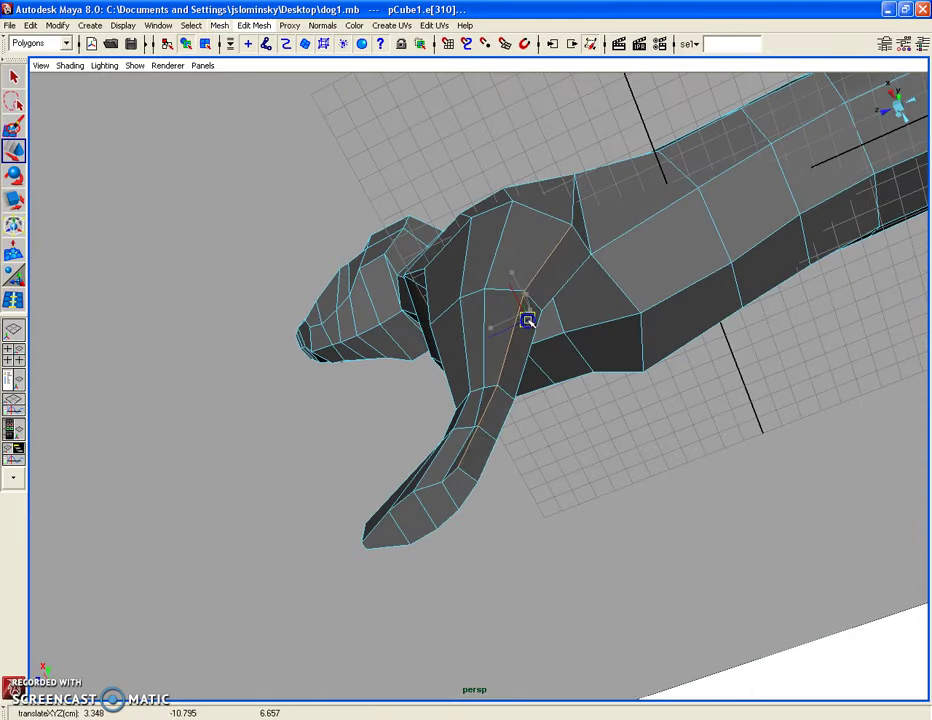
Step: Orbit around the leg and body to inspect them from below, overhead and front
mouse_move(467, 396)
alt+mouse_down()
mouse_move(520, 389)
mouse_move(488, 433)
alt+mouse_up()
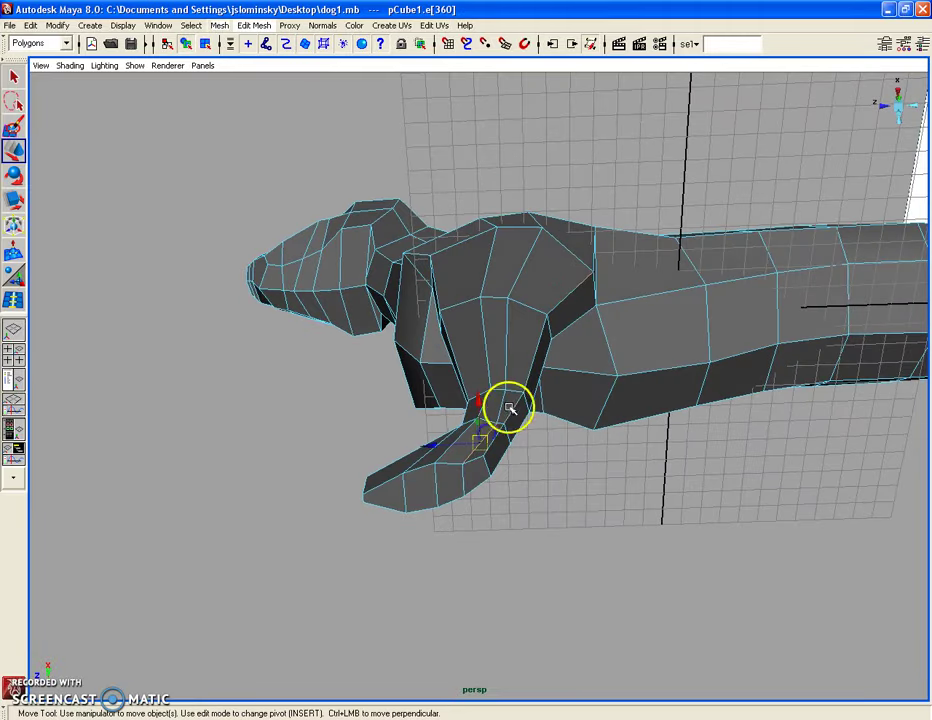
mouse_move(508, 353)
alt+mouse_down()
mouse_move(491, 370)
mouse_move(466, 458)
mouse_move(441, 487)
mouse_move(437, 477)
alt+mouse_up()
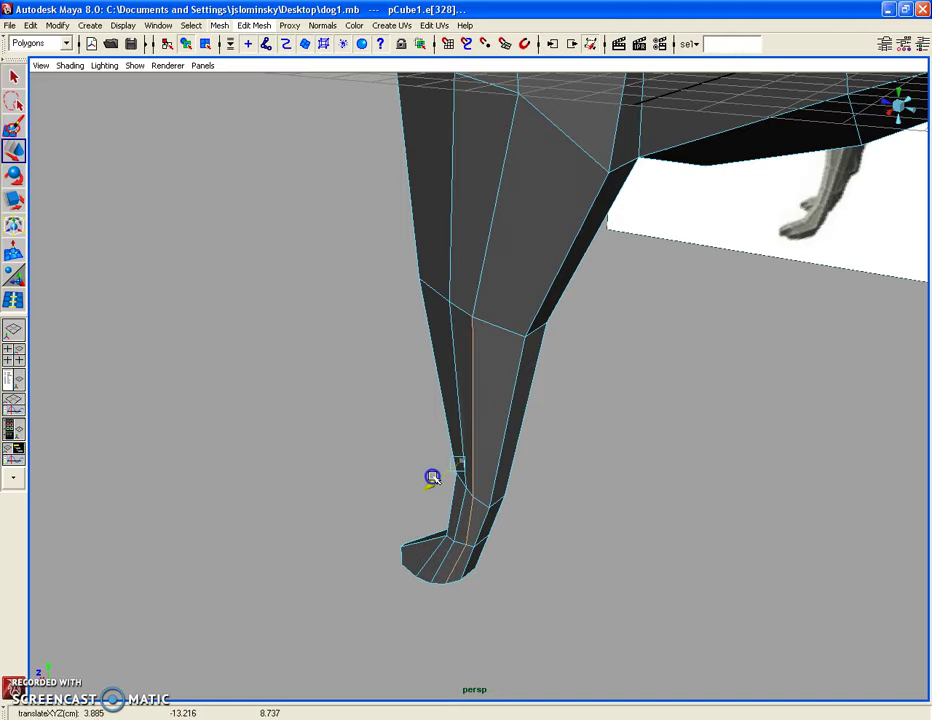
mouse_move(452, 423)
alt+mouse_down()
mouse_move(439, 335)
mouse_move(449, 316)
mouse_move(505, 340)
mouse_move(385, 377)
mouse_move(474, 401)
alt+mouse_up()
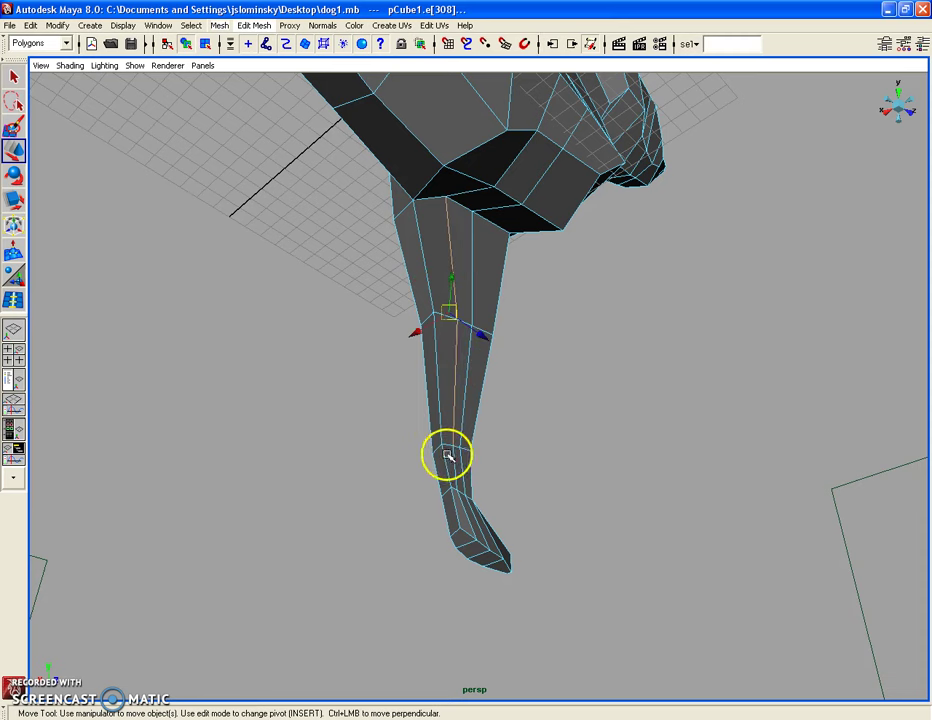
mouse_move(454, 457)
alt+mouse_down()
mouse_move(456, 535)
mouse_move(464, 521)
alt+mouse_up()
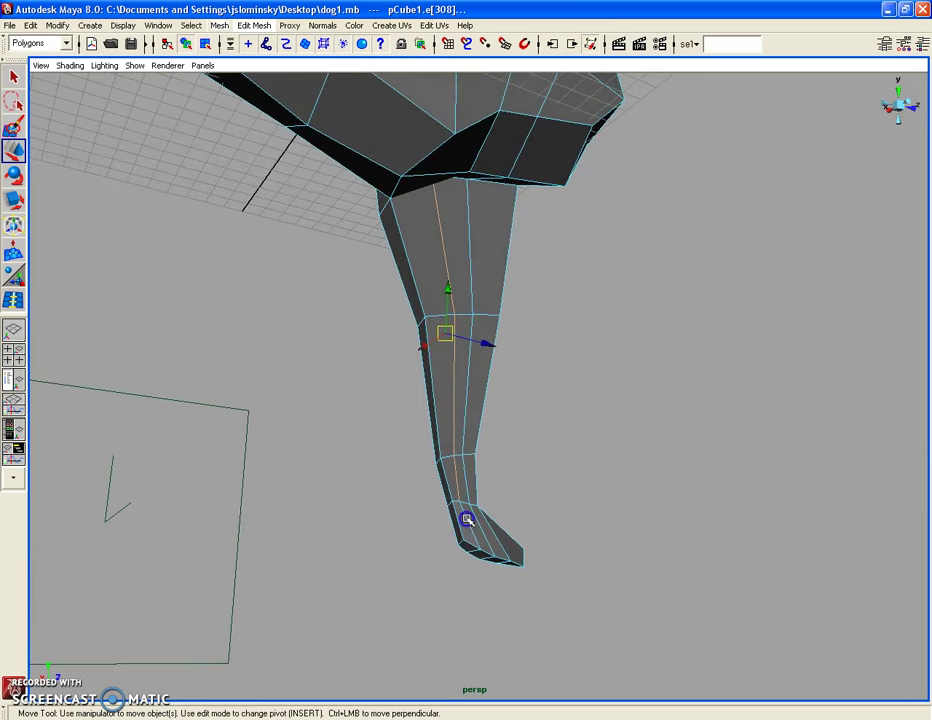
mouse_move(468, 380)
alt+mouse_down()
mouse_move(483, 358)
mouse_move(479, 370)
mouse_move(499, 364)
mouse_move(486, 284)
alt+mouse_up()
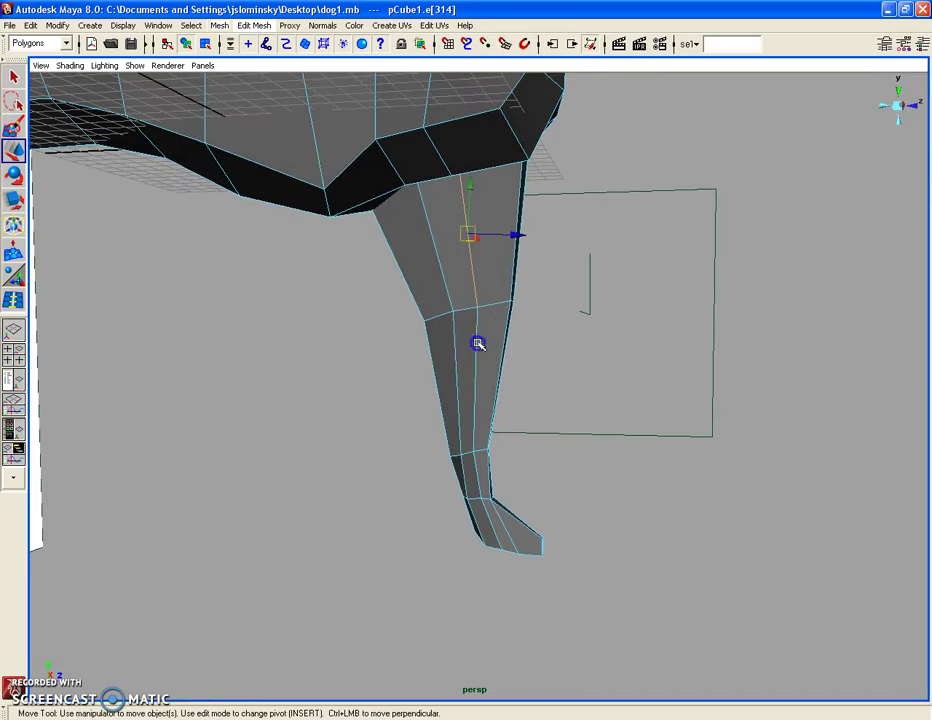
mouse_move(529, 493)
alt+mouse_down()
mouse_move(472, 345)
mouse_move(496, 408)
alt+mouse_up()
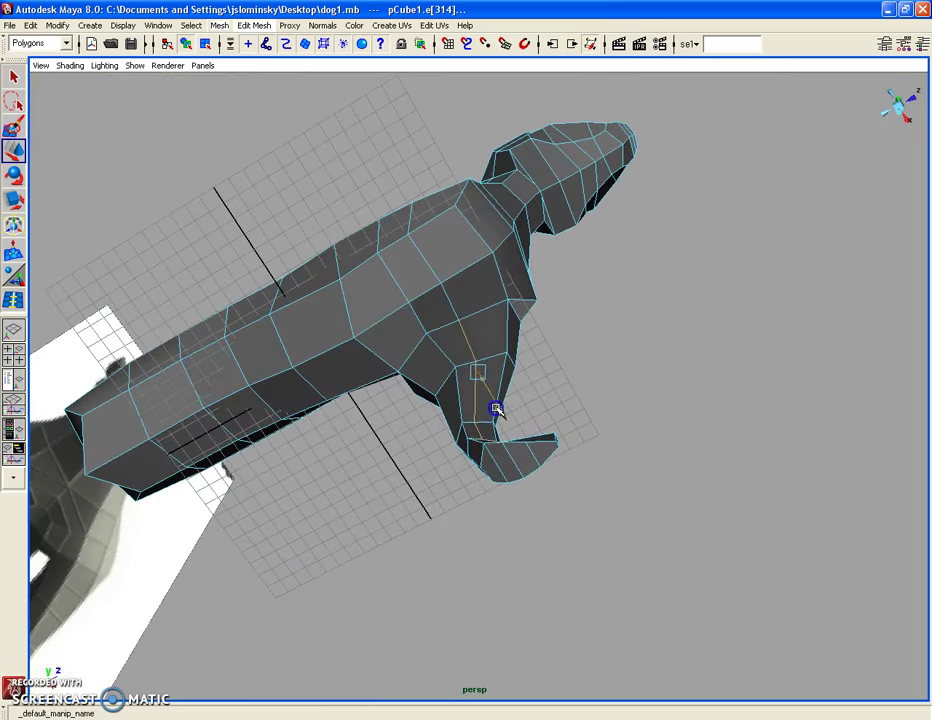
mouse_move(478, 358)
alt+mouse_down()
mouse_move(543, 414)
mouse_move(492, 395)
mouse_move(507, 352)
mouse_move(564, 405)
mouse_move(531, 389)
mouse_move(522, 455)
mouse_move(464, 453)
mouse_move(483, 478)
mouse_move(491, 438)
mouse_move(510, 468)
alt+mouse_up()
Step: In vertex mode, pick foot and leg vertices to check against the references
right_click(510, 453)
right_drag(510, 468, 510, 505)
click(506, 497)
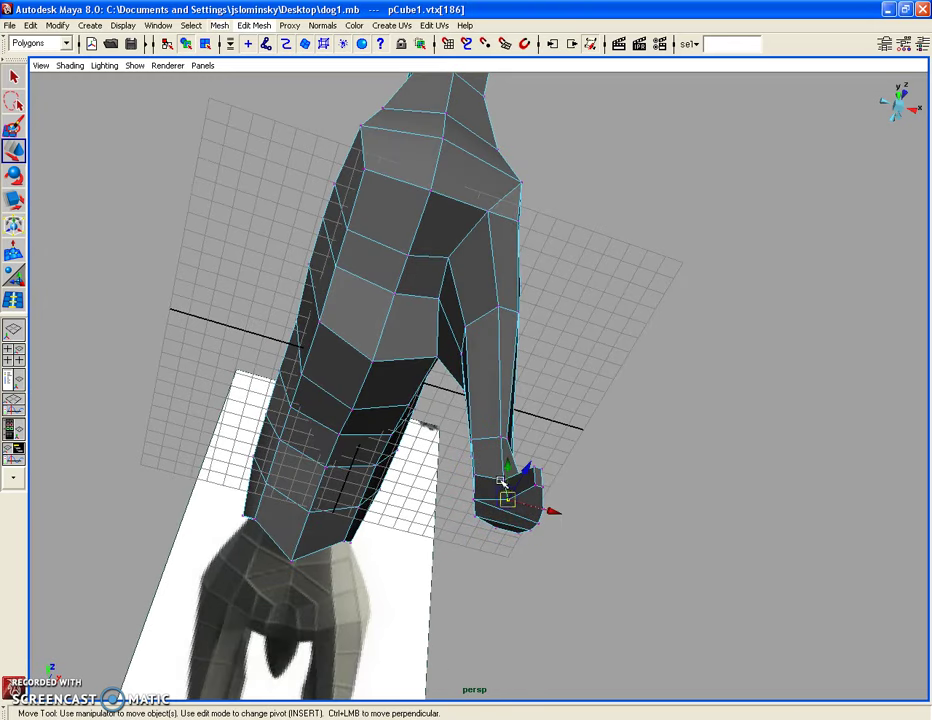
alt+drag(506, 472, 508, 428)
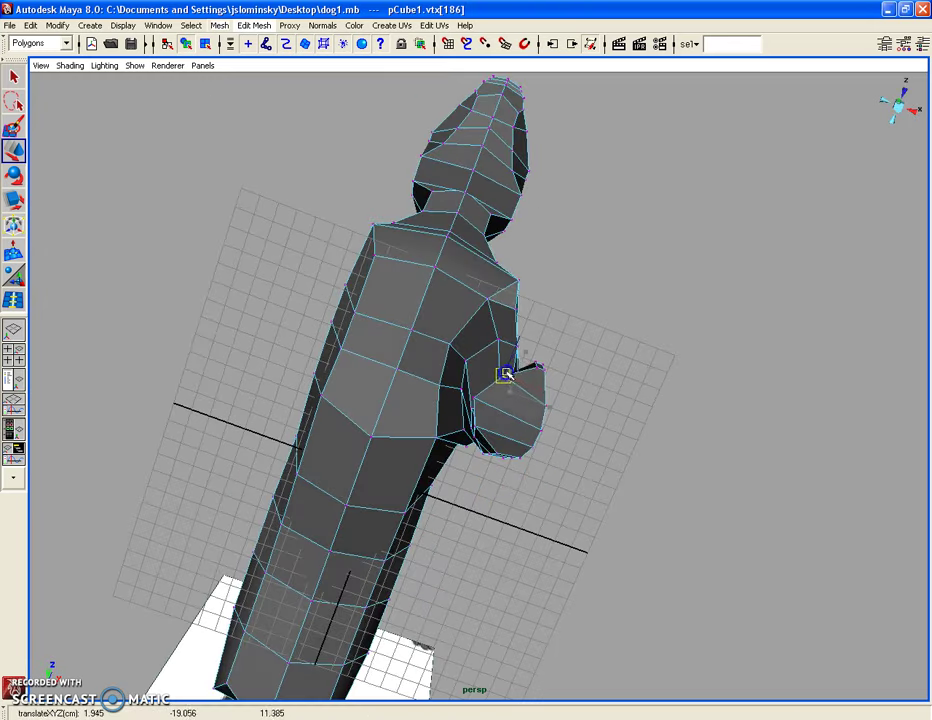
alt+drag(505, 374, 589, 431)
click(528, 557)
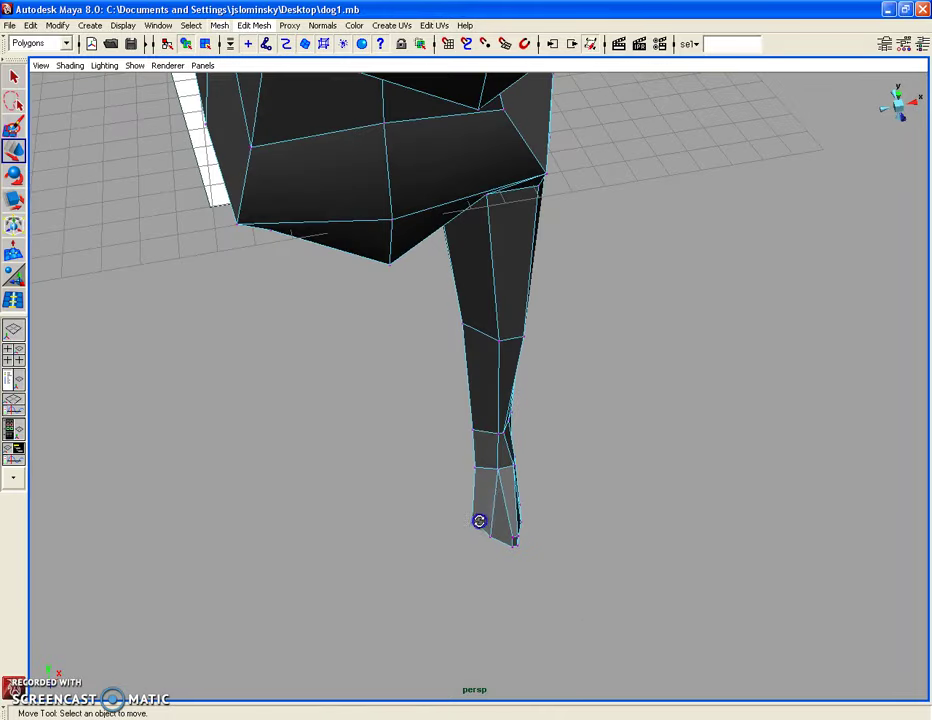
click(497, 470)
mouse_move(497, 470)
alt+mouse_down()
mouse_move(497, 497)
mouse_move(499, 462)
mouse_move(480, 510)
mouse_move(416, 479)
mouse_move(443, 497)
mouse_move(466, 491)
mouse_move(412, 412)
mouse_move(481, 385)
mouse_move(492, 465)
mouse_move(443, 467)
mouse_move(427, 262)
mouse_move(453, 262)
mouse_move(507, 191)
mouse_move(506, 167)
mouse_move(499, 264)
mouse_move(506, 254)
alt+mouse_up()
click(414, 422)
click(493, 465)
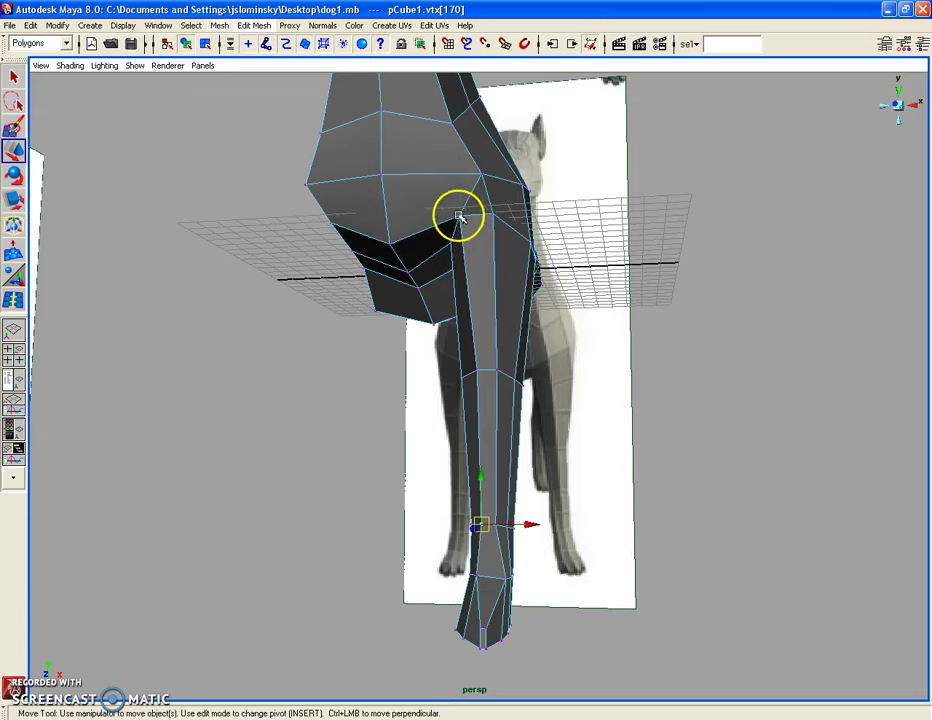
Step: Slide the foot edge sideways to fit the reference and frame the dog between both images
mouse_move(467, 216)
alt+mouse_down()
mouse_move(543, 391)
mouse_move(506, 533)
mouse_move(424, 537)
mouse_move(532, 536)
alt+mouse_up()
mouse_move(532, 536)
alt+right_down()
mouse_move(562, 418)
mouse_move(510, 537)
alt+right_up()
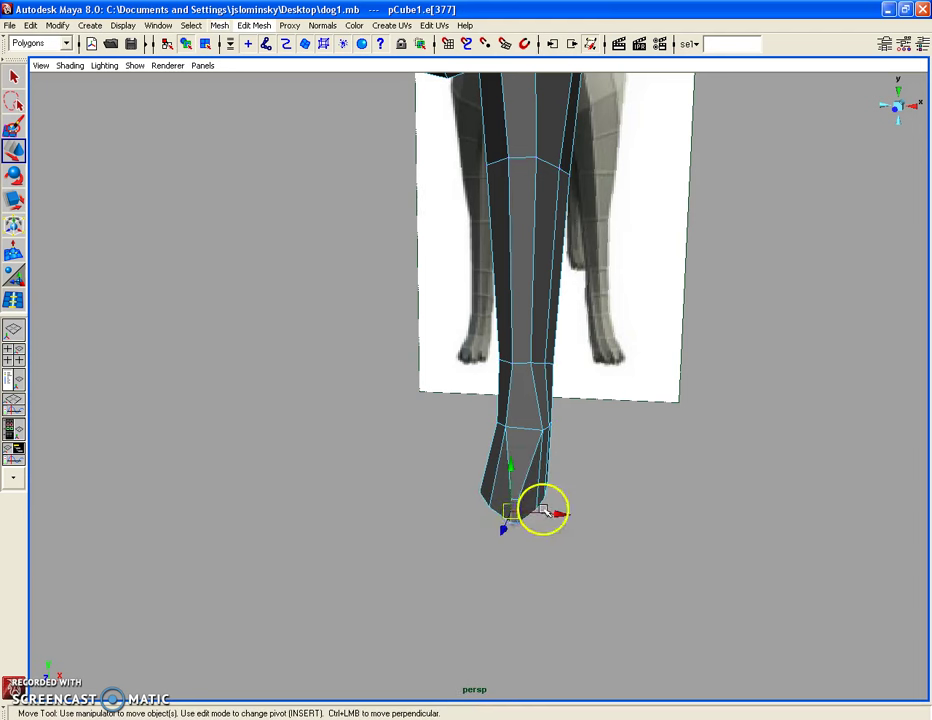
click(530, 545)
click(520, 510)
click(555, 510)
click(545, 512)
drag(548, 512, 560, 512)
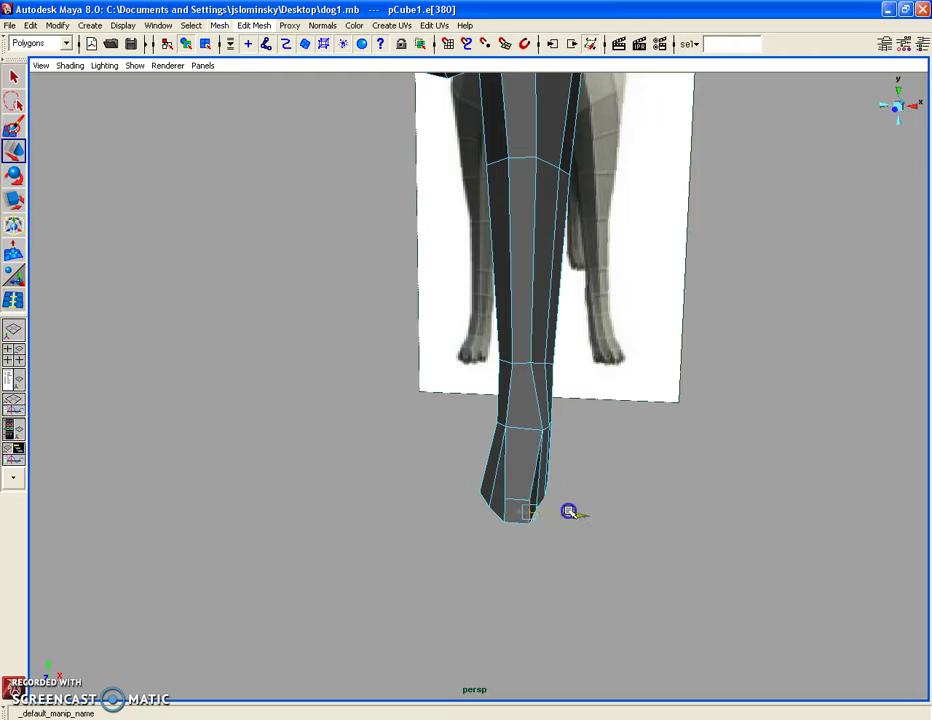
alt+right_drag(568, 512, 568, 508)
alt+drag(568, 508, 514, 499)
click(537, 277)
mouse_move(578, 251)
alt+mouse_down()
mouse_move(539, 331)
mouse_move(518, 242)
alt+mouse_up()
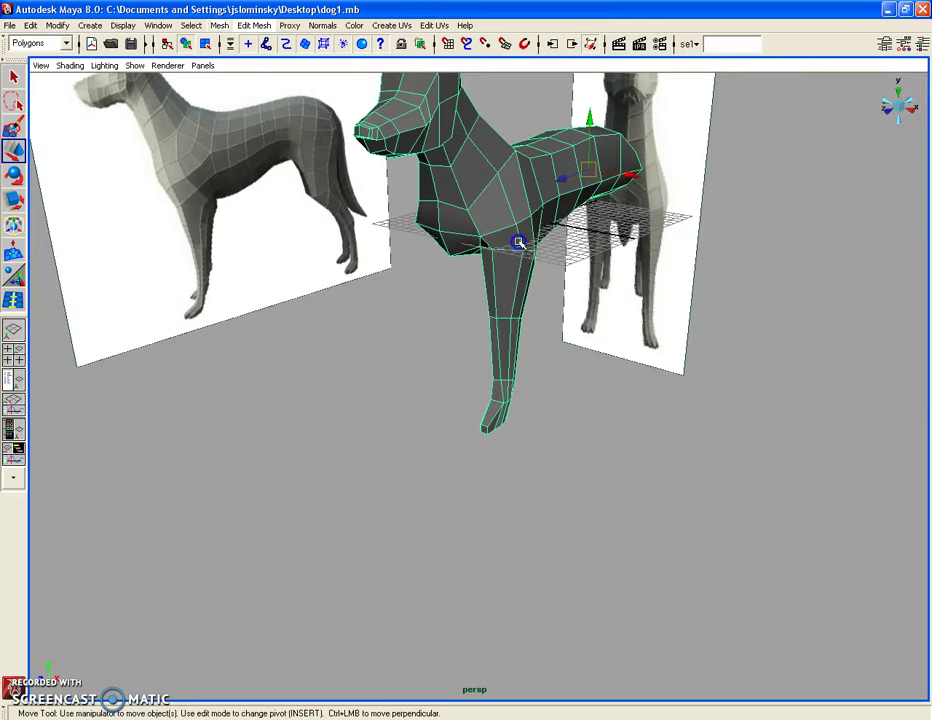
Step: Preview the dog with Mesh > Smooth, then undo back to the low-poly cage
click(219, 25)
click(235, 101)
click(486, 521)
alt+right_drag(486, 521, 530, 456)
mouse_move(530, 456)
alt+mouse_down()
mouse_move(587, 404)
mouse_move(526, 395)
alt+mouse_up()
alt+right_drag(526, 395, 520, 424)
alt+drag(520, 424, 479, 510)
click(479, 510)
key(z)
Step: Zoom and orbit in close on the front leg to inspect the paw
mouse_move(499, 493)
alt+right_down()
mouse_move(560, 493)
mouse_move(578, 512)
alt+right_up()
alt+drag(578, 512, 524, 360)
mouse_move(524, 360)
alt+right_down()
mouse_move(645, 370)
mouse_move(567, 357)
alt+right_up()
mouse_move(567, 357)
alt+mouse_down()
mouse_move(478, 439)
mouse_move(414, 443)
mouse_move(331, 385)
mouse_move(402, 264)
mouse_move(476, 270)
mouse_move(524, 287)
mouse_move(556, 306)
mouse_move(539, 320)
alt+mouse_up()
mouse_move(499, 314)
right_down()
mouse_move(526, 306)
mouse_move(484, 329)
right_up()
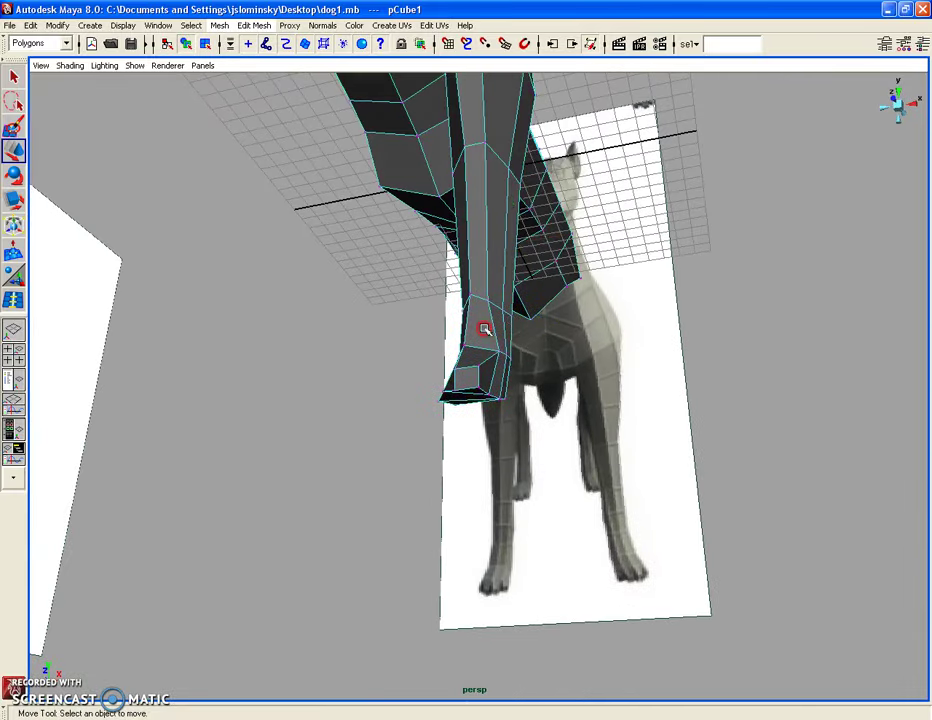
alt+drag(484, 329, 501, 311)
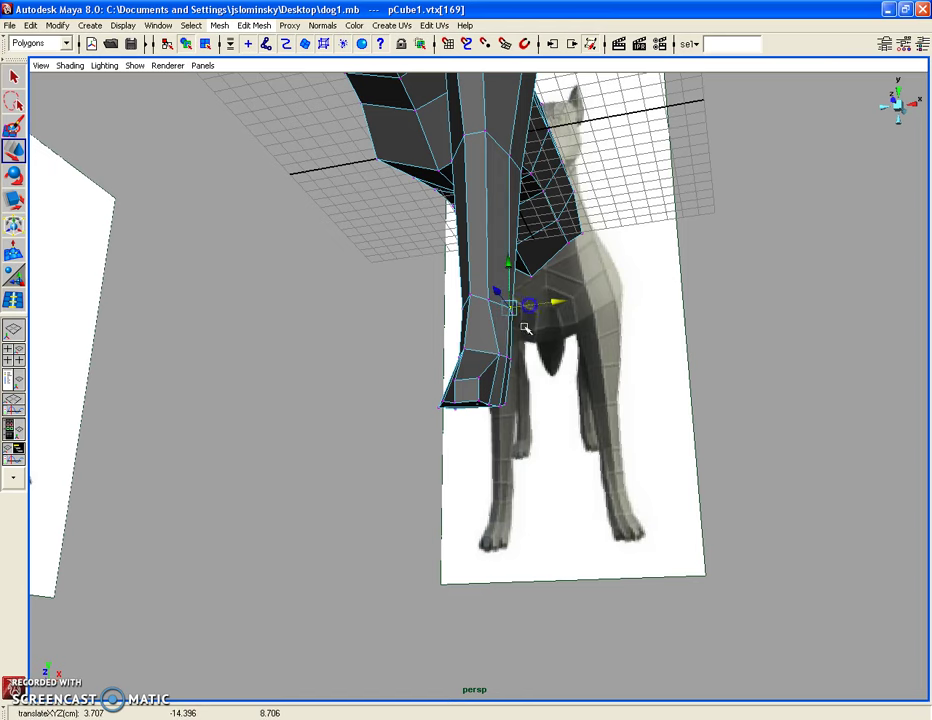
mouse_move(509, 353)
alt+mouse_down()
mouse_move(495, 360)
mouse_move(524, 383)
mouse_move(535, 366)
mouse_move(532, 302)
mouse_move(475, 287)
alt+mouse_up()
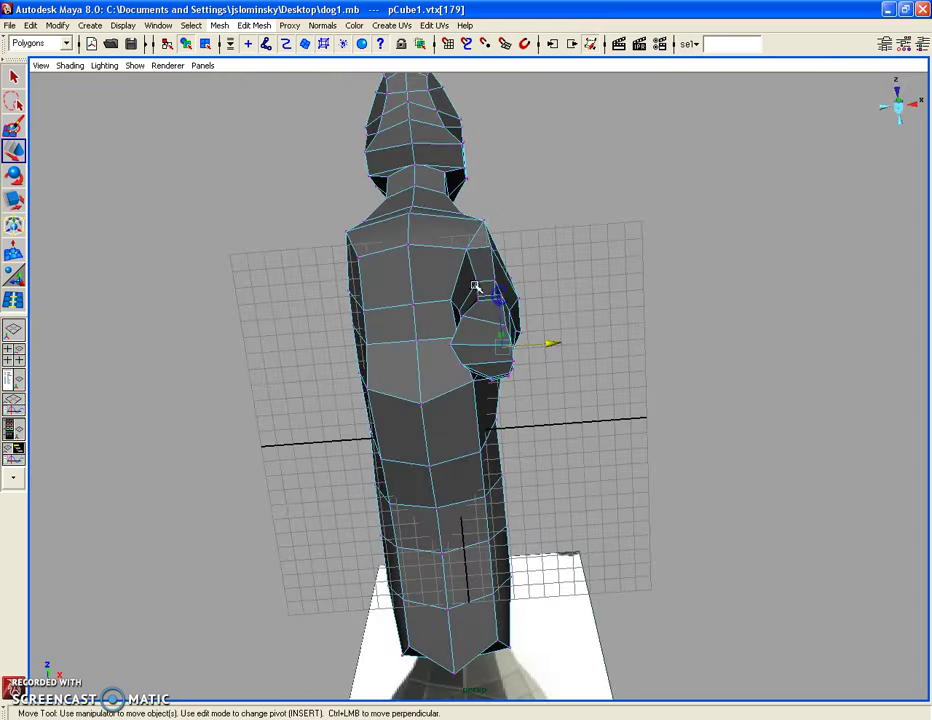
Step: Paint-select the faces at the front paw's tip in face mode
right_click(485, 328)
mouse_move(485, 328)
alt+mouse_down()
mouse_move(437, 358)
mouse_move(327, 381)
mouse_move(327, 400)
mouse_move(340, 398)
alt+mouse_up()
click(14, 153)
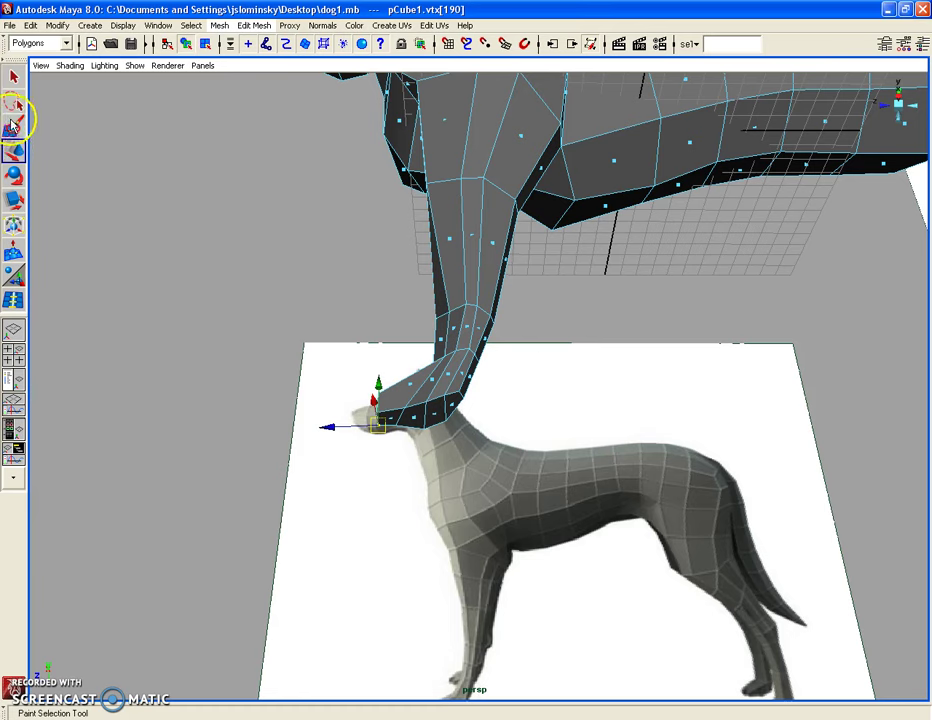
click(12, 120)
alt+drag(177, 229, 433, 350)
right_drag(433, 372, 437, 405)
mouse_move(433, 405)
alt+mouse_down()
mouse_move(433, 395)
mouse_move(350, 406)
mouse_move(381, 406)
alt+mouse_up()
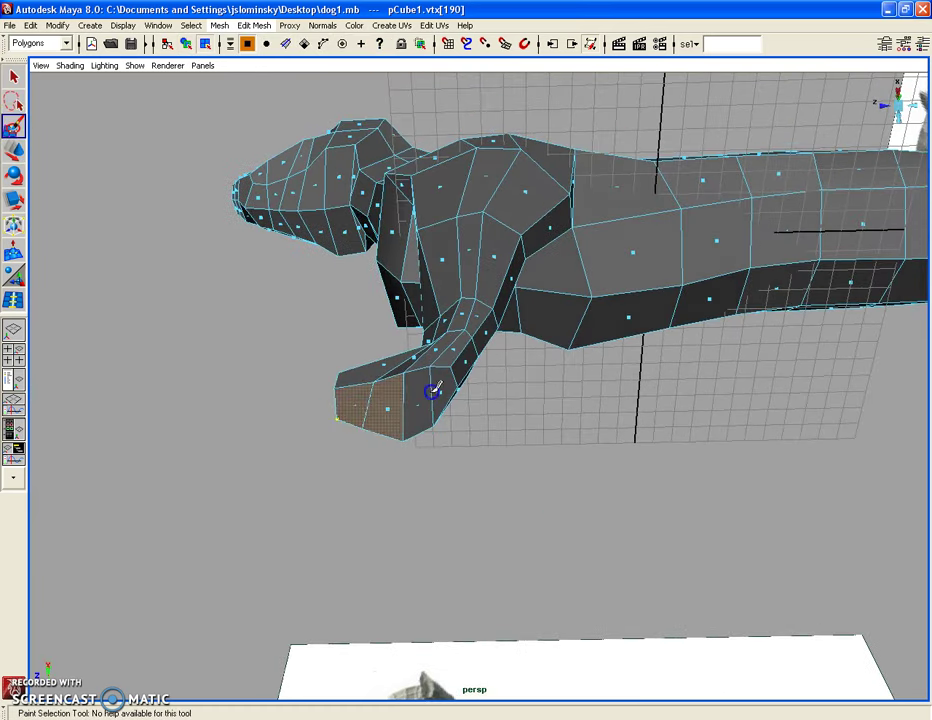
Step: Extrude the paw tip faces, move them down and scale them flat
click(254, 25)
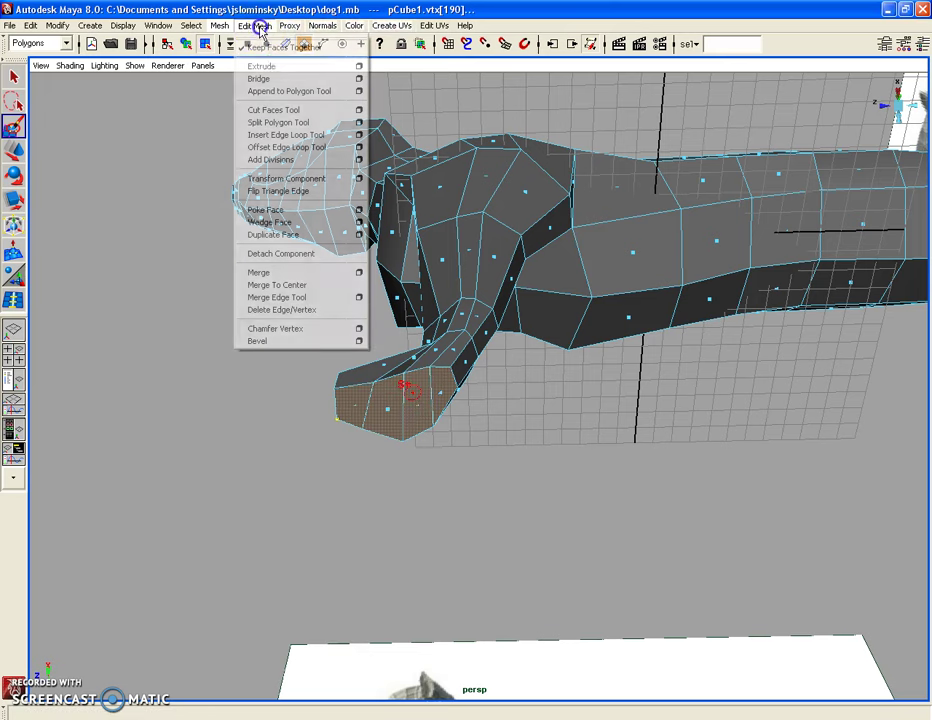
click(266, 67)
alt+drag(497, 460, 497, 518)
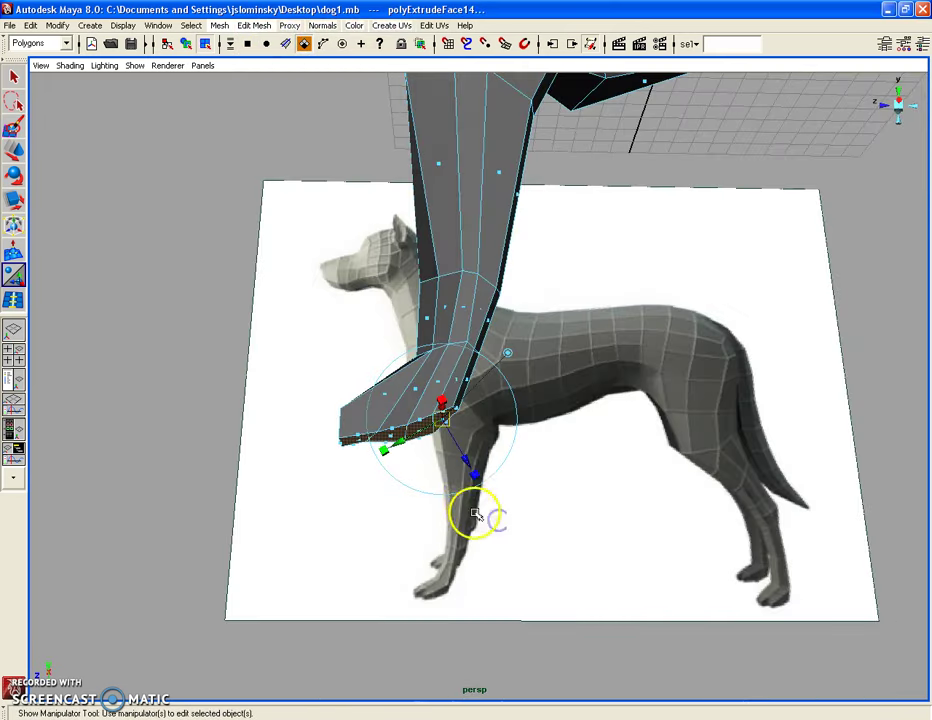
key(w)
drag(399, 385, 401, 388)
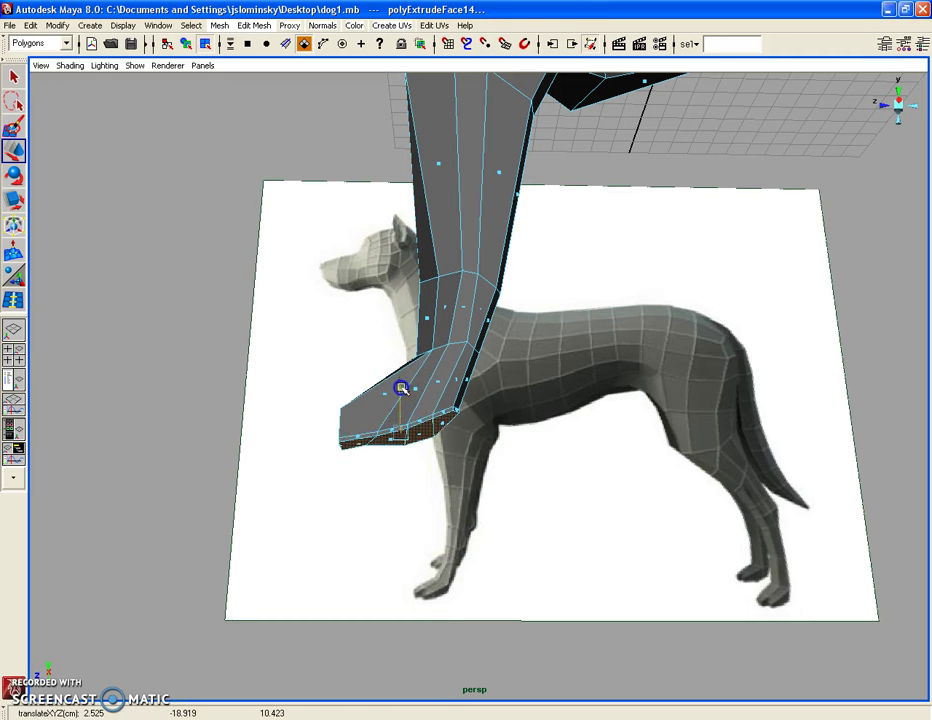
key(r)
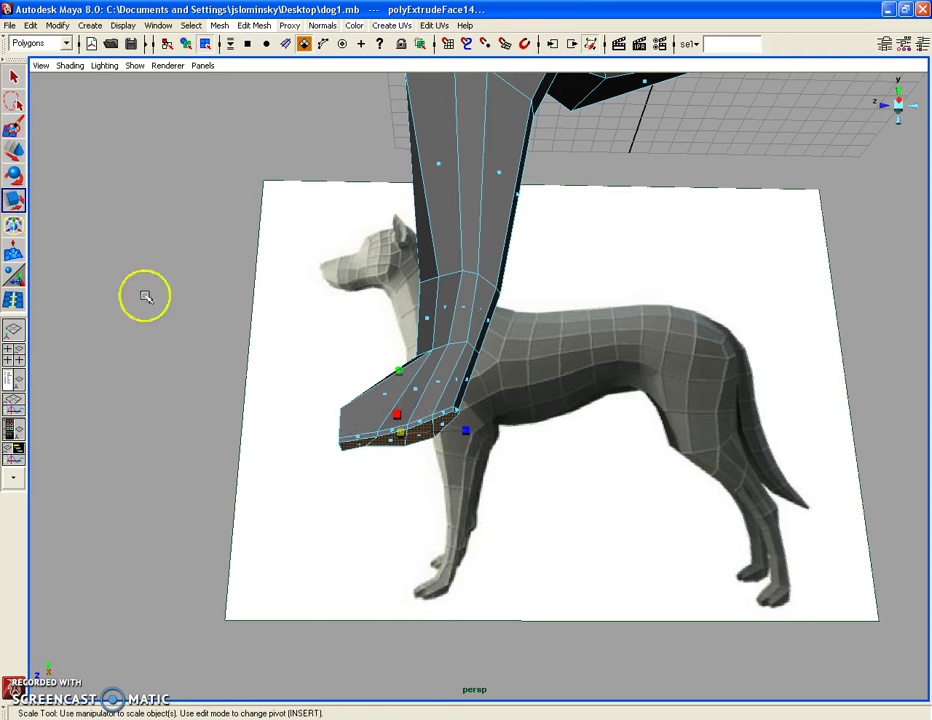
drag(401, 376, 400, 404)
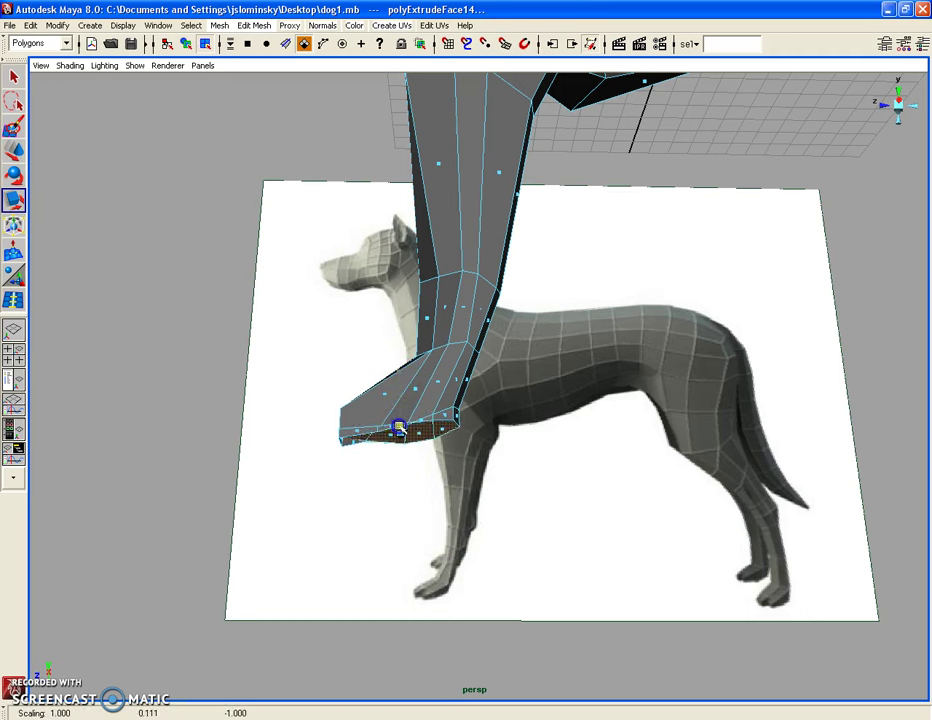
Step: Lower the paw's bottom faces and return the dog to whole-object mode
key(w)
mouse_move(399, 437)
mouse_down()
mouse_move(437, 487)
mouse_move(530, 486)
mouse_up()
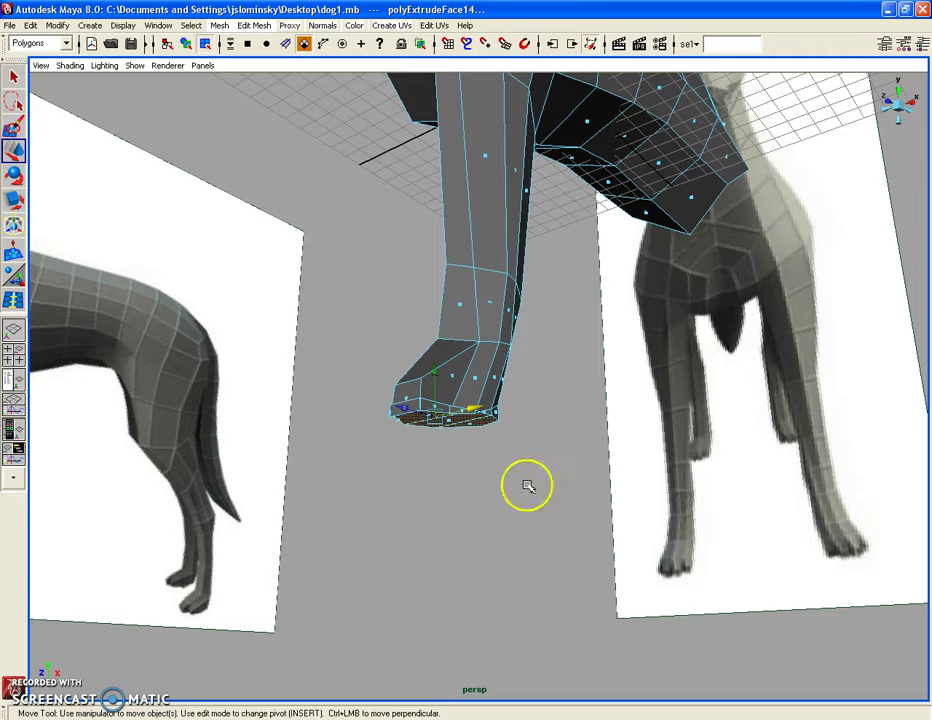
alt+drag(443, 418, 501, 424)
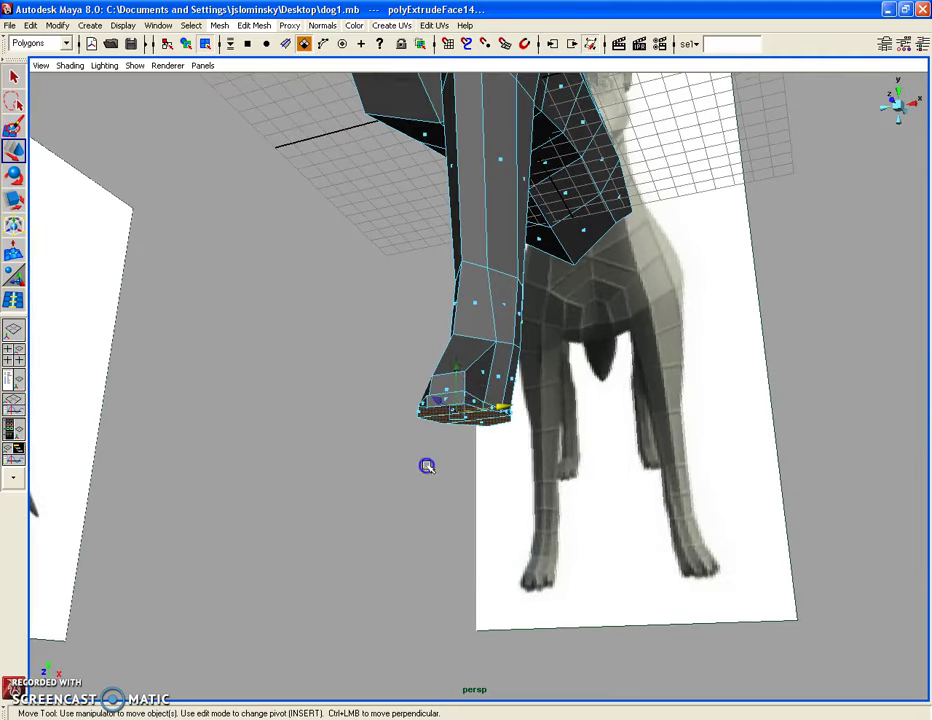
right_drag(456, 389, 502, 371)
click(474, 379)
Step: Smooth the dog mesh to check the leg, then revert to the low-poly mesh
click(216, 26)
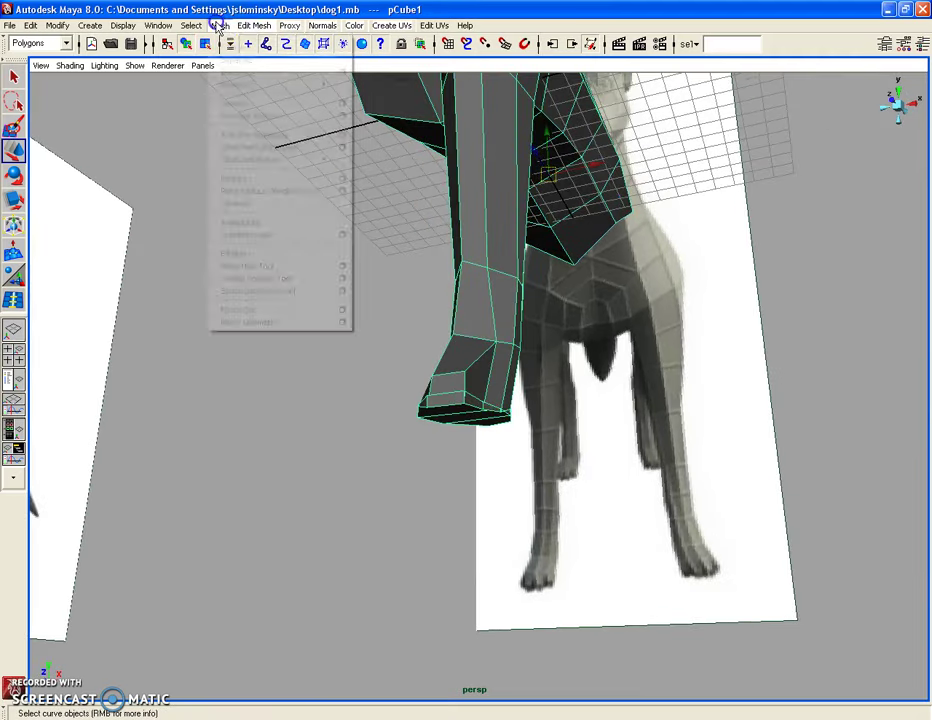
click(240, 102)
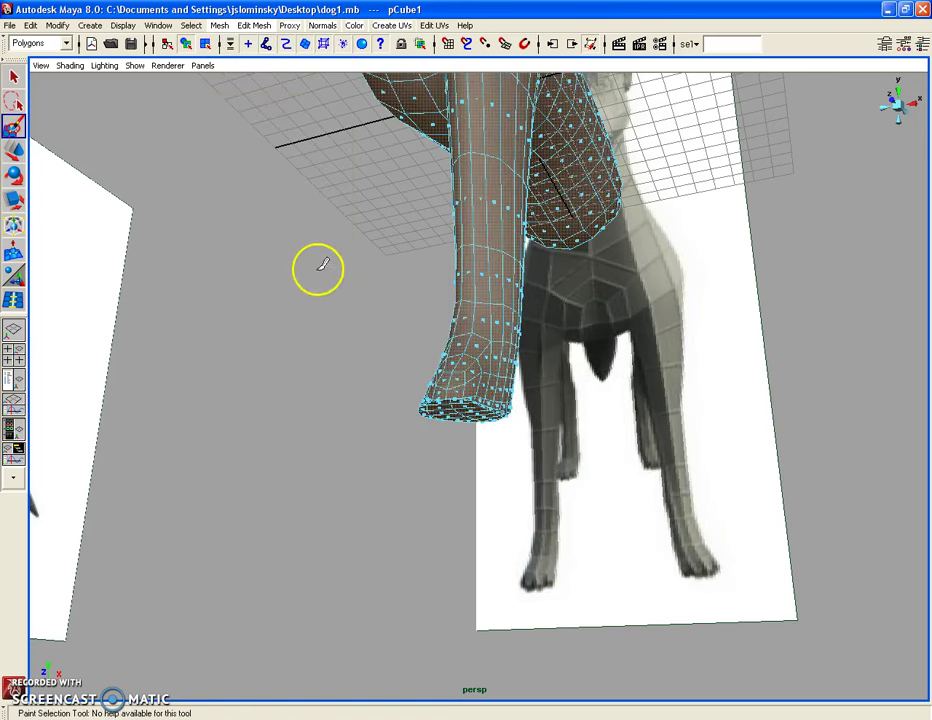
alt+drag(320, 265, 345, 315)
click(14, 76)
mouse_move(263, 247)
alt+mouse_down()
mouse_move(395, 318)
mouse_move(456, 295)
alt+mouse_up()
right_drag(488, 287, 520, 270)
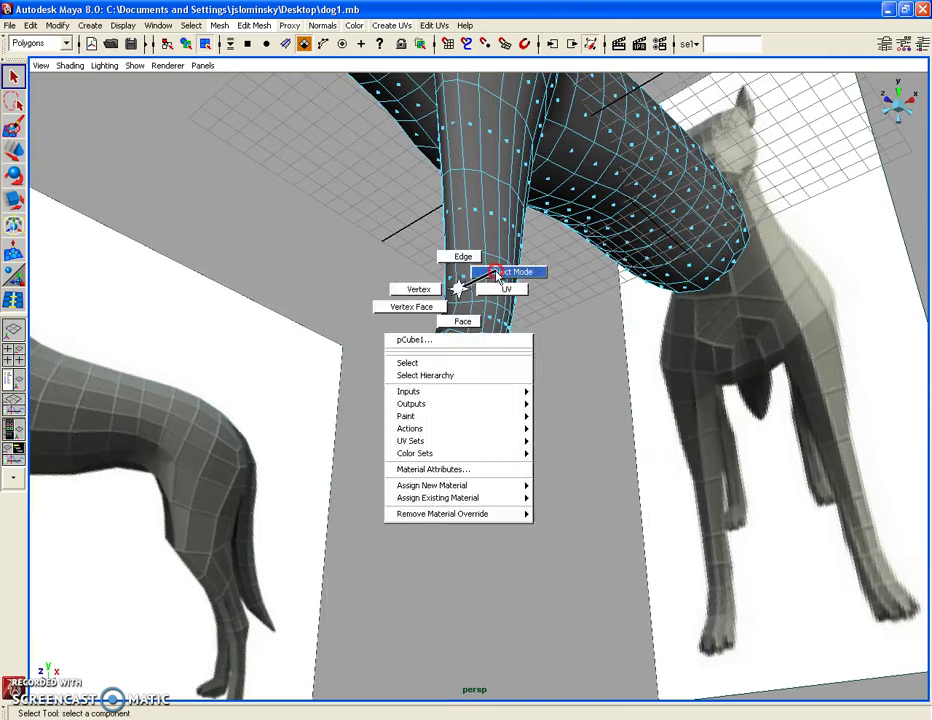
mouse_move(553, 385)
alt+mouse_down()
mouse_move(524, 389)
mouse_move(433, 476)
mouse_move(543, 456)
mouse_move(512, 426)
alt+mouse_up()
key(ctrl+F11)
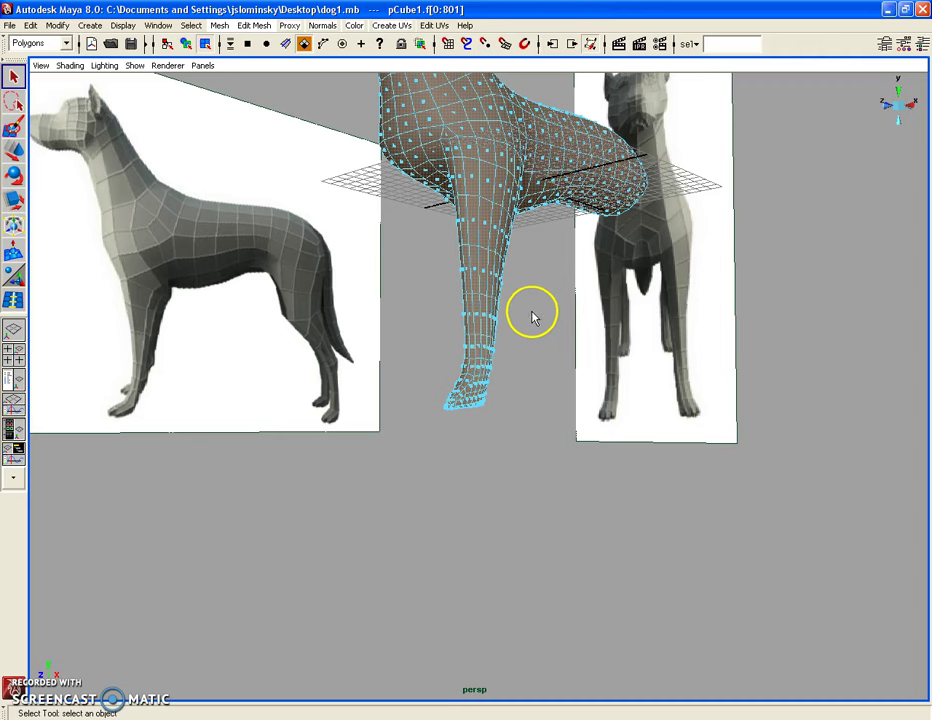
key(ctrl+z)
Step: In side view, select the two body faces at the hip, then return to perspective
alt+drag(535, 263, 566, 266)
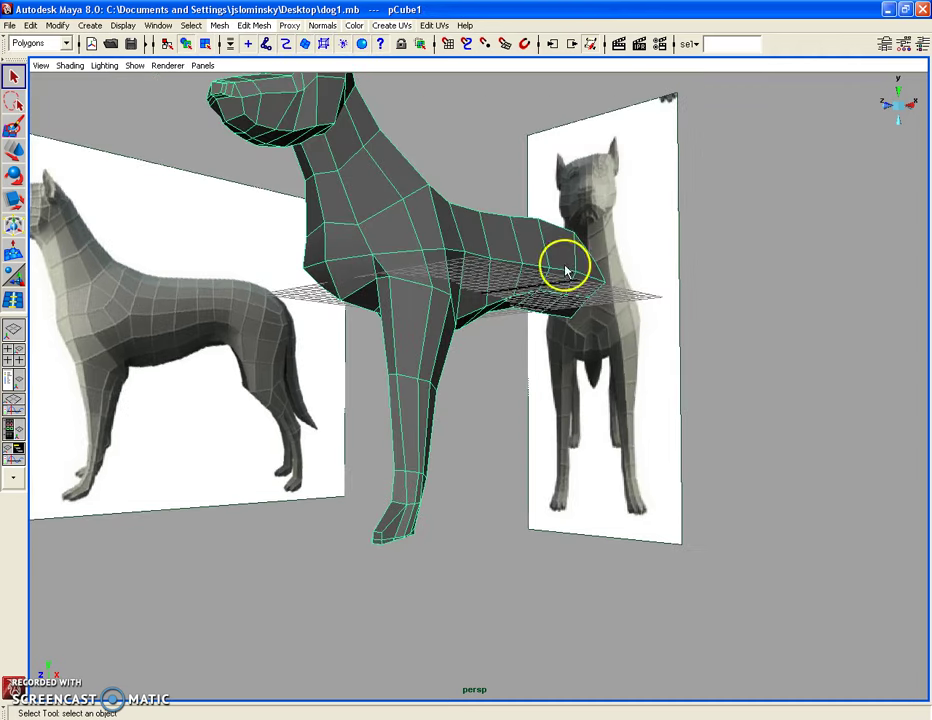
right_drag(566, 266, 520, 252)
key(space)
drag(594, 290, 589, 306)
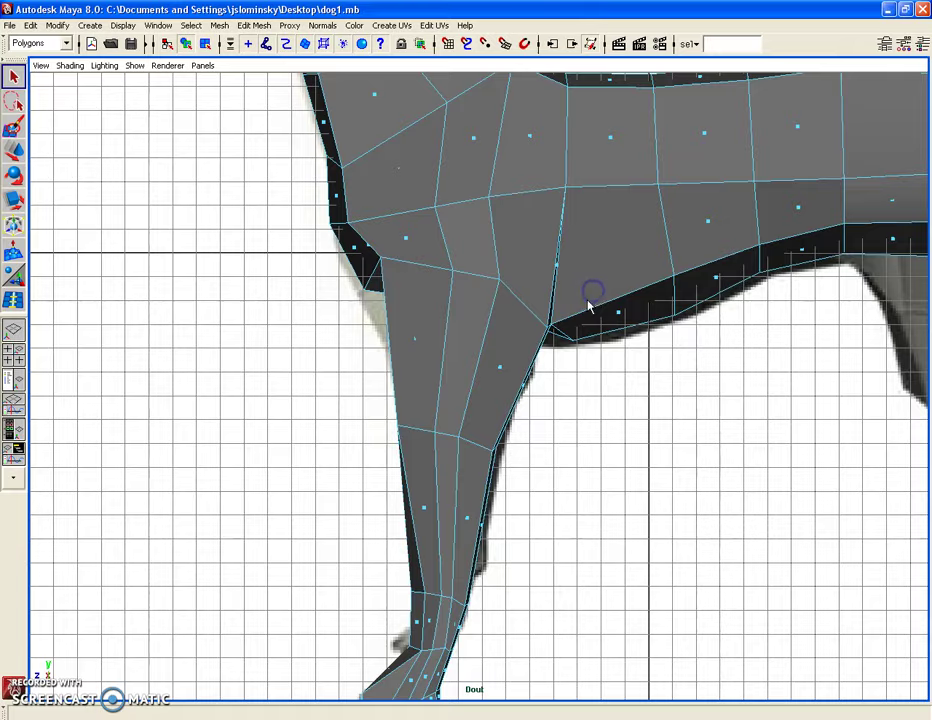
alt+right_drag(589, 306, 485, 316)
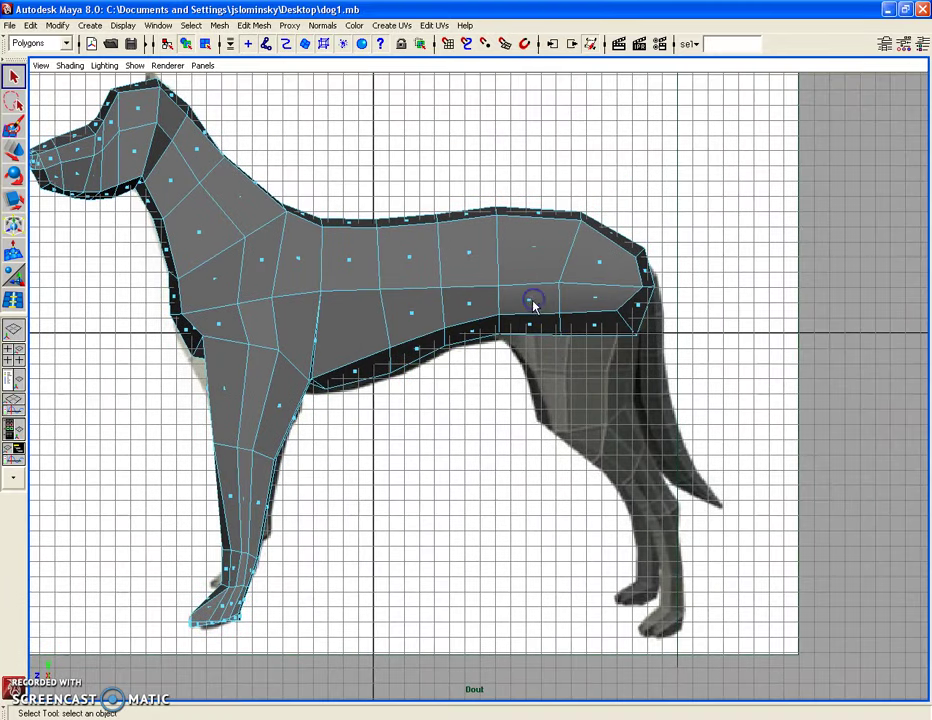
click(532, 301)
shift+click(593, 304)
key(space)
mouse_move(557, 347)
mouse_down()
mouse_move(556, 332)
mouse_move(543, 370)
mouse_up()
Step: Extrude the selected hip faces and pull them outward
click(262, 26)
click(272, 68)
key(w)
mouse_move(566, 260)
alt+mouse_down()
mouse_move(598, 306)
mouse_move(614, 282)
alt+mouse_up()
key(t)
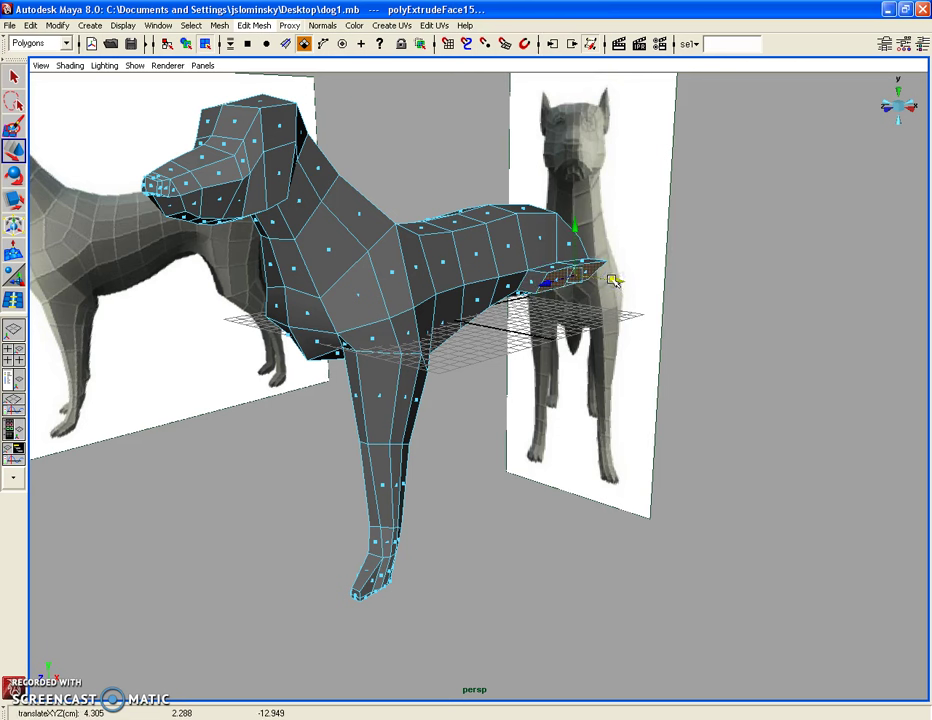
alt+drag(613, 281, 505, 310)
mouse_move(505, 310)
alt+right_down()
mouse_move(530, 408)
mouse_move(387, 428)
alt+right_up()
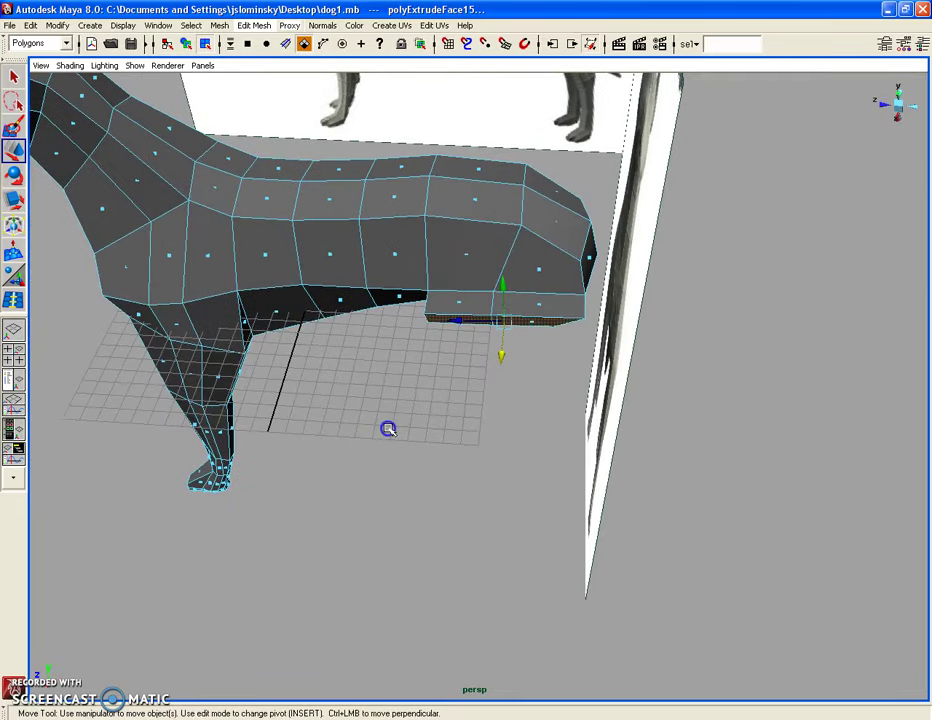
alt+drag(387, 428, 454, 381)
Step: Reselect the faces at the dog's hip and extrude them again for the hind-leg block
key(F10)
click(495, 308)
mouse_move(491, 314)
alt+mouse_down()
mouse_move(464, 328)
mouse_move(470, 354)
mouse_move(458, 358)
mouse_move(476, 281)
mouse_move(485, 328)
alt+mouse_up()
right_drag(485, 354, 433, 352)
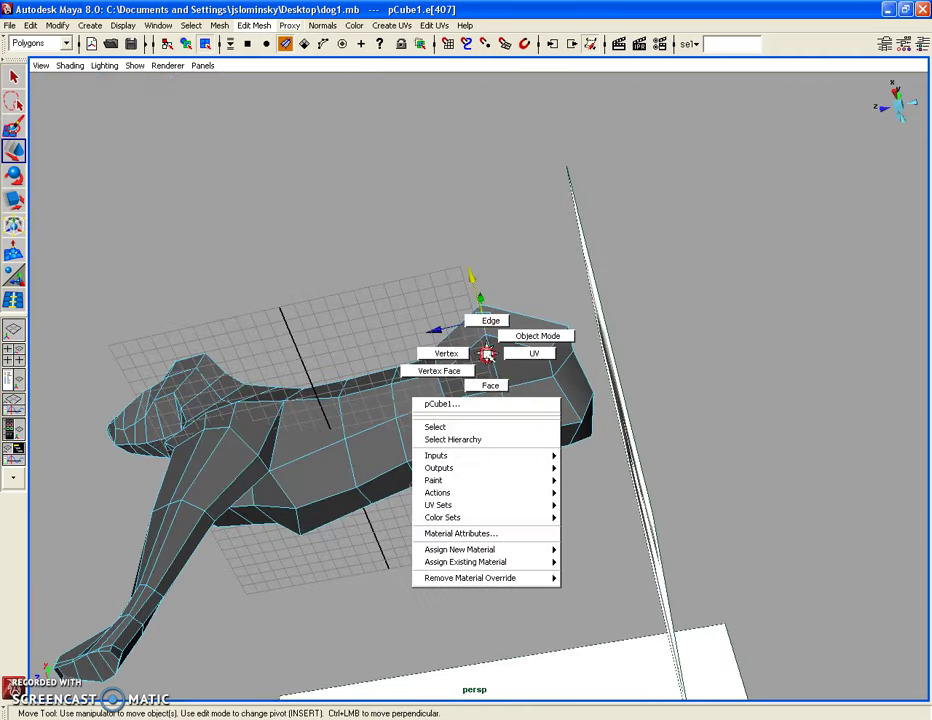
click(472, 372)
shift+click(518, 363)
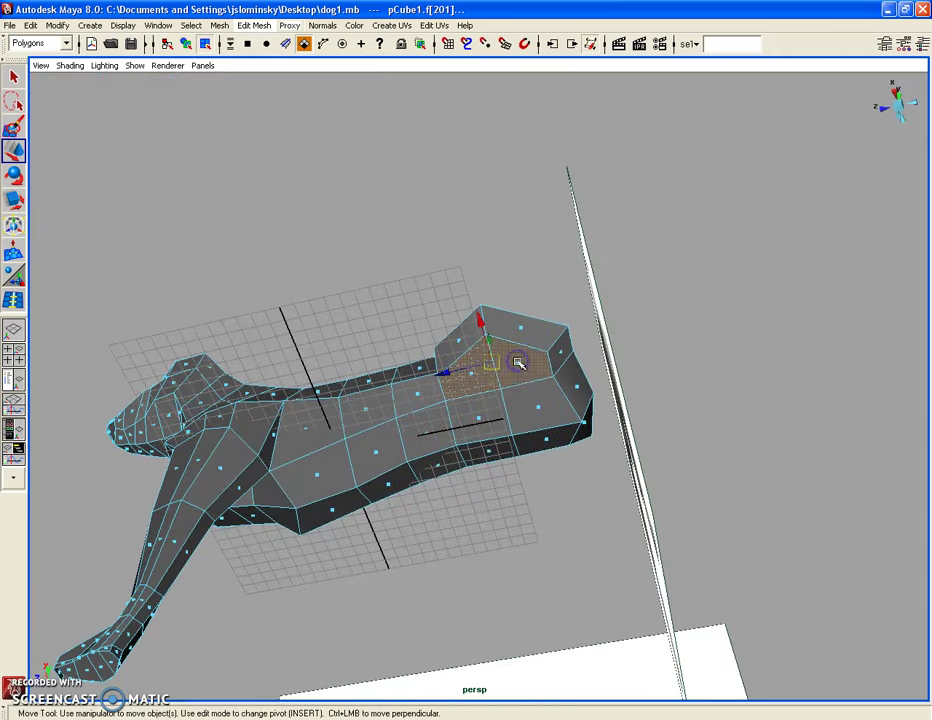
click(255, 25)
click(260, 69)
key(w)
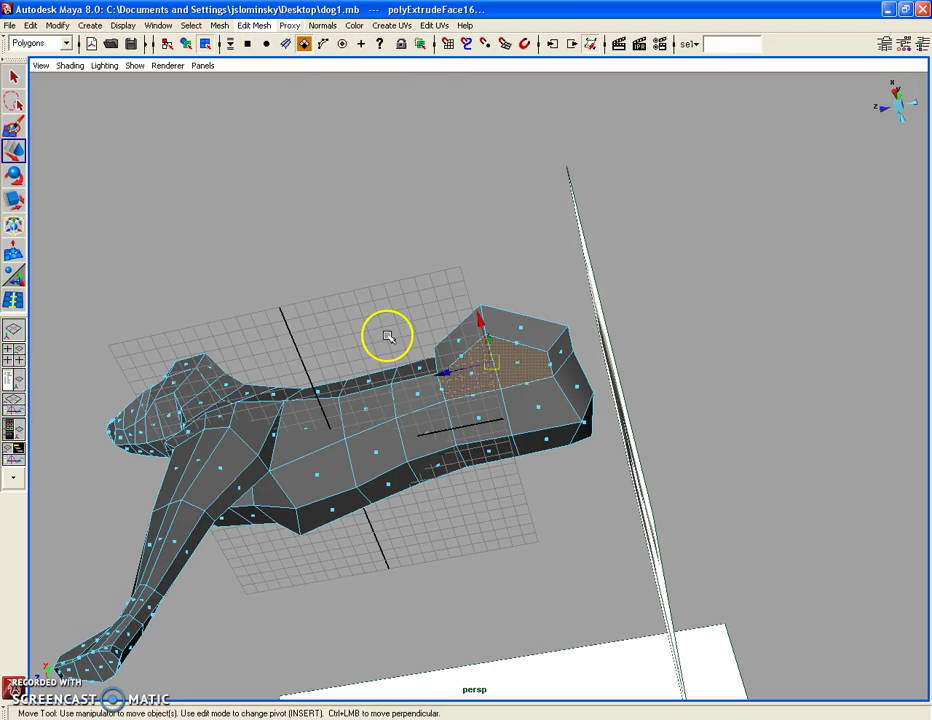
alt+right_drag(389, 333, 422, 414)
mouse_move(422, 413)
alt+mouse_down()
mouse_move(462, 445)
mouse_move(483, 306)
mouse_move(470, 375)
alt+mouse_up()
Step: In side view, move the leg block's lower corner vertices up and right
key(space)
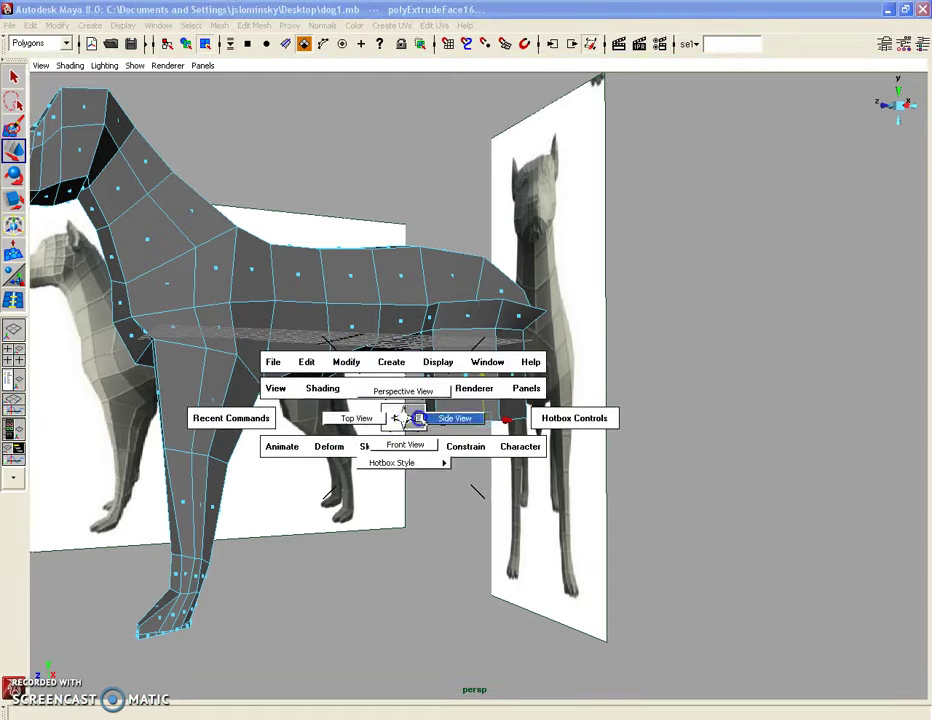
drag(405, 416, 458, 416)
mouse_move(428, 418)
alt+right_down()
mouse_move(524, 427)
mouse_move(483, 483)
mouse_move(499, 468)
alt+right_up()
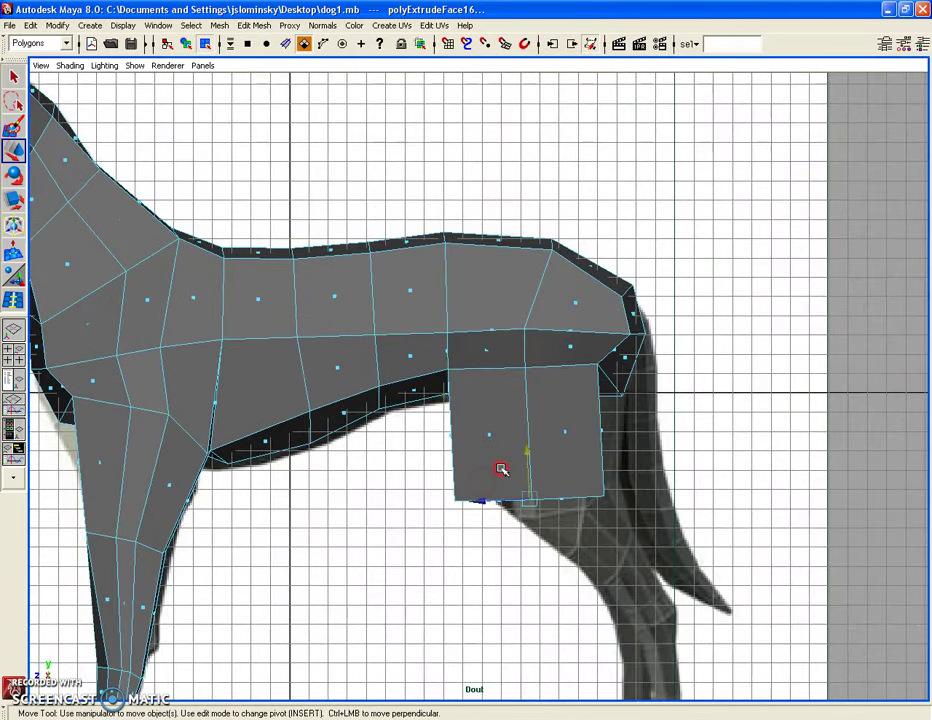
key(F9)
mouse_move(428, 478)
mouse_down()
mouse_move(466, 510)
mouse_move(483, 487)
mouse_up()
drag(657, 520, 598, 492)
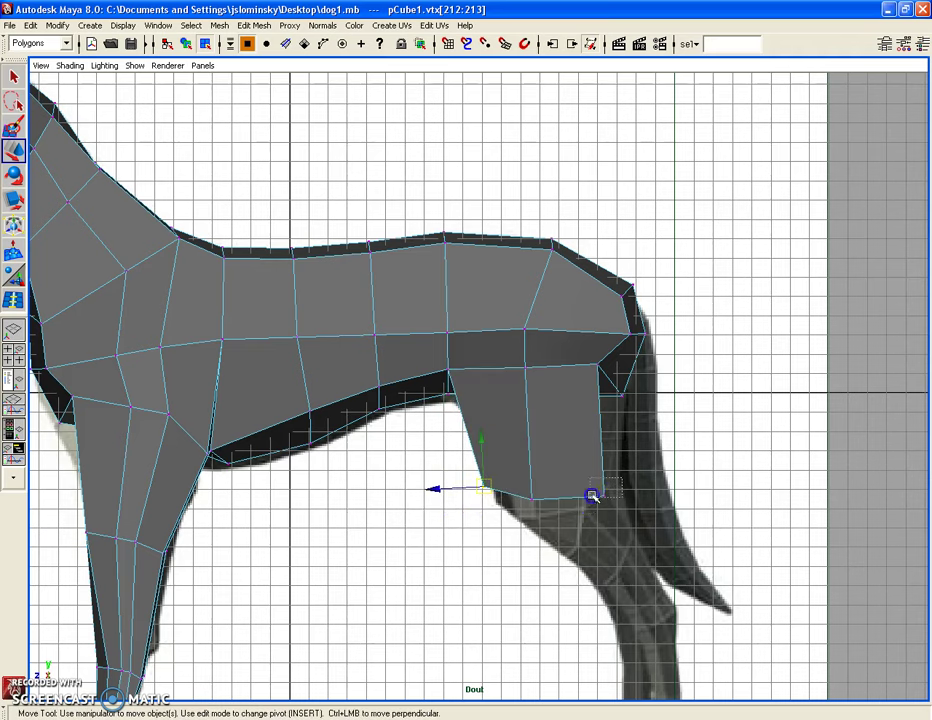
mouse_move(603, 494)
alt+right_down()
mouse_move(614, 474)
mouse_move(612, 328)
alt+right_up()
Step: Raise the block's bottom-front vertex and shift the leg-top vertices down and right
mouse_move(674, 408)
mouse_down()
mouse_move(657, 377)
mouse_move(693, 378)
mouse_up()
mouse_move(632, 489)
mouse_down()
mouse_move(657, 541)
mouse_move(669, 509)
mouse_up()
drag(478, 500, 493, 540)
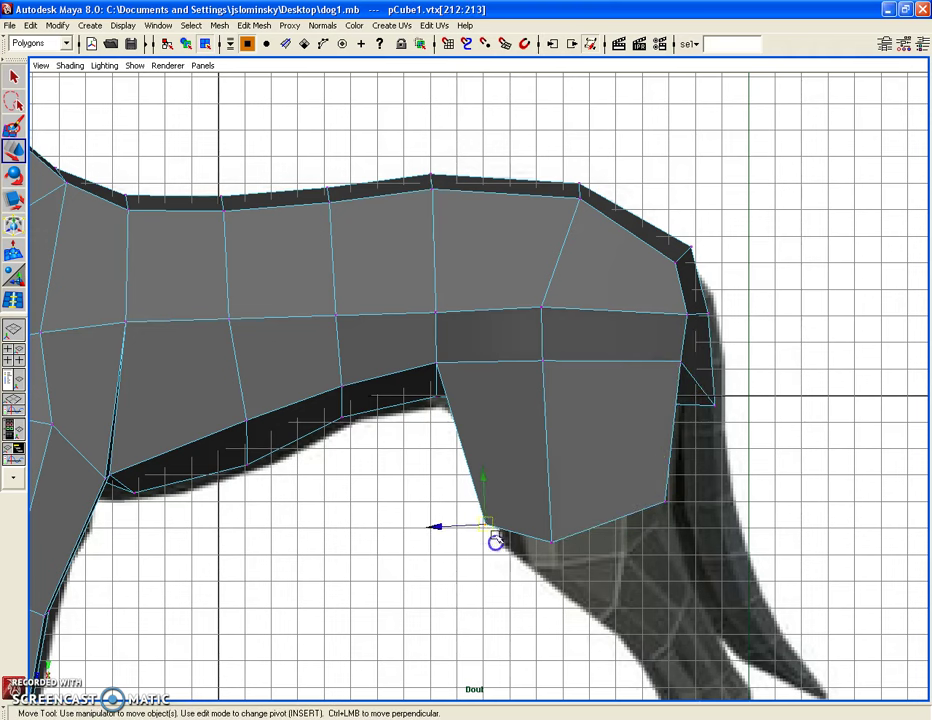
click(463, 469)
mouse_move(421, 347)
mouse_down()
mouse_move(443, 377)
mouse_move(470, 381)
mouse_move(452, 396)
mouse_up()
mouse_move(466, 535)
mouse_down()
mouse_move(497, 515)
mouse_move(551, 560)
mouse_move(561, 551)
mouse_up()
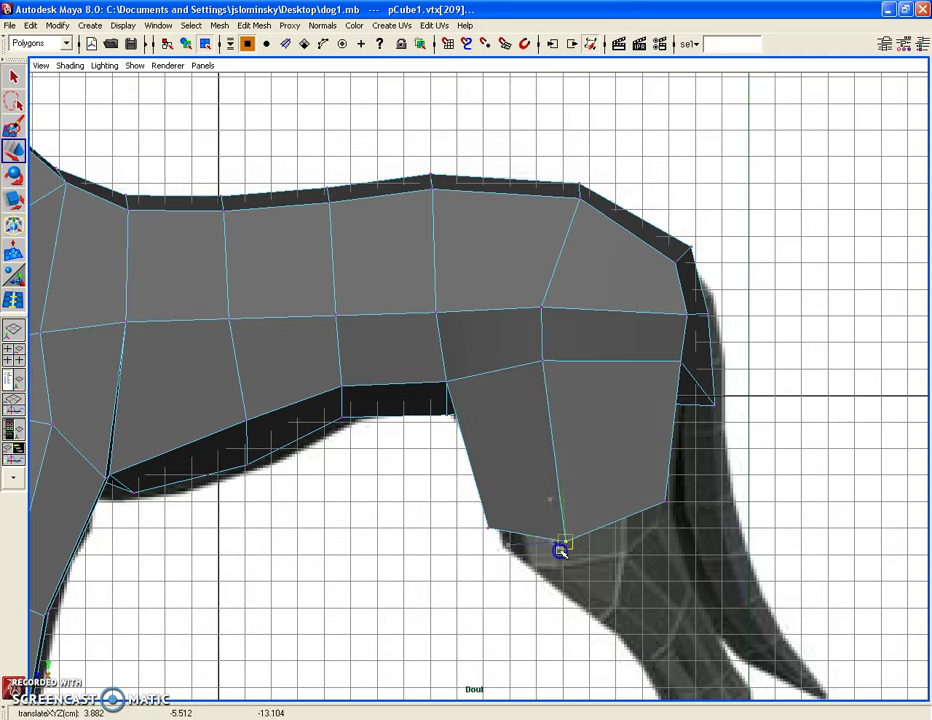
Step: Select the bottom face of the hind leg
right_drag(603, 443, 604, 473)
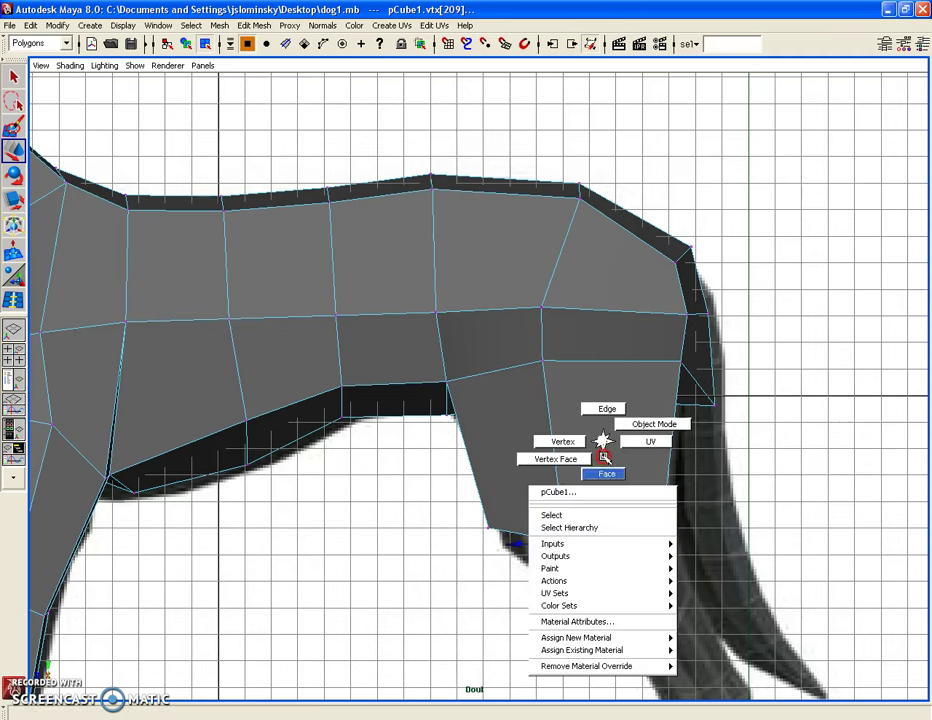
key(space)
mouse_move(601, 449)
mouse_down()
mouse_move(599, 439)
mouse_move(505, 435)
mouse_up()
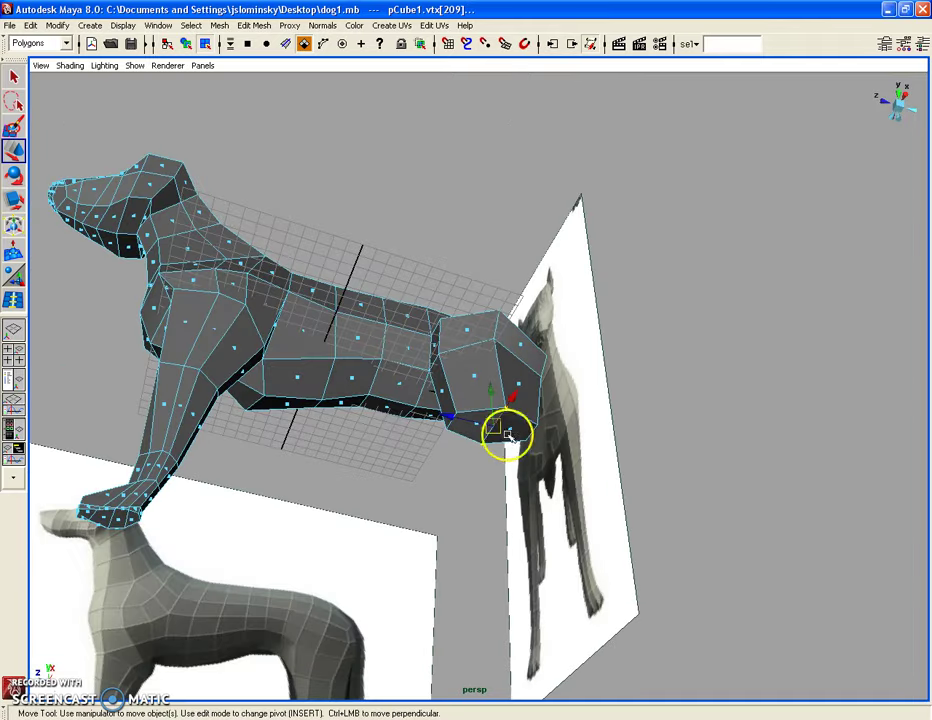
click(472, 425)
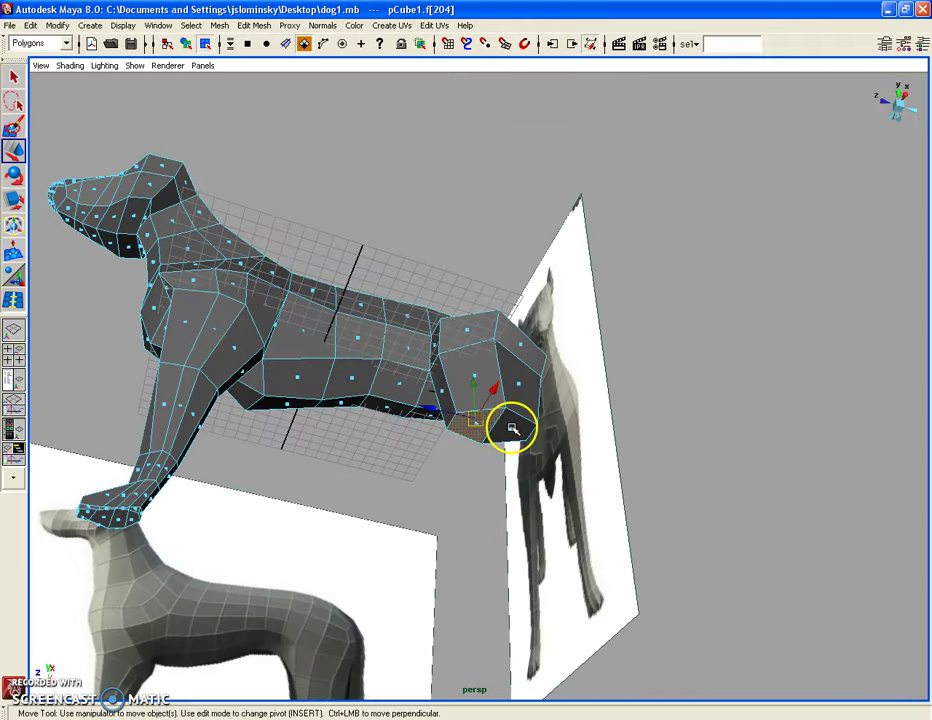
key(space)
drag(612, 418, 662, 356)
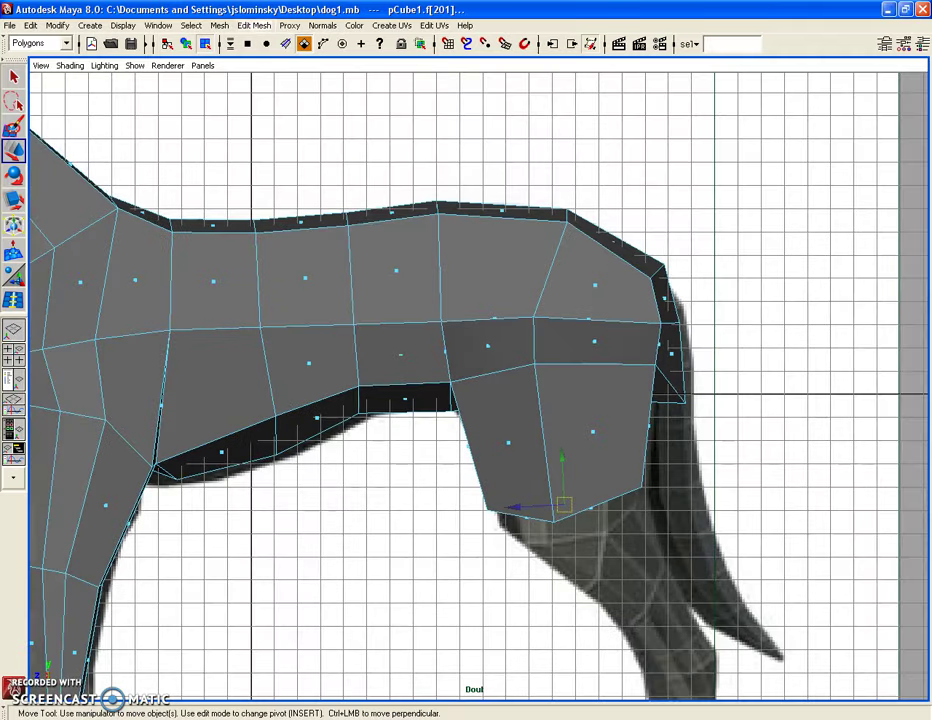
Step: Extrude the leg's bottom face twice, pulling each new segment down to lengthen the leg
click(252, 27)
click(245, 60)
key(w)
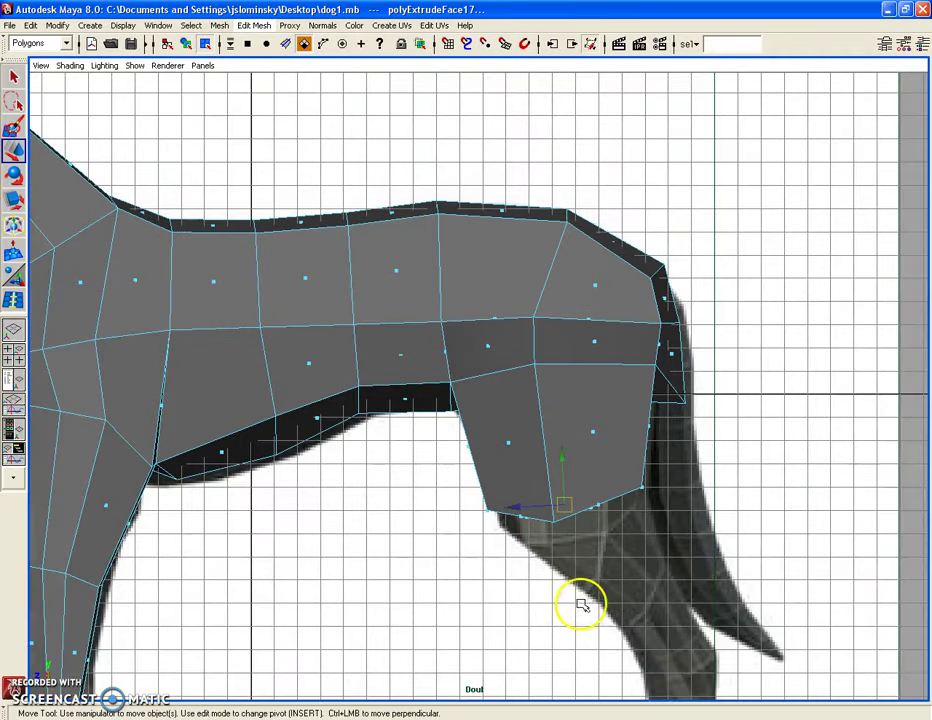
alt+right_drag(579, 604, 555, 487)
drag(555, 487, 560, 516)
key(g)
key(w)
drag(557, 526, 610, 587)
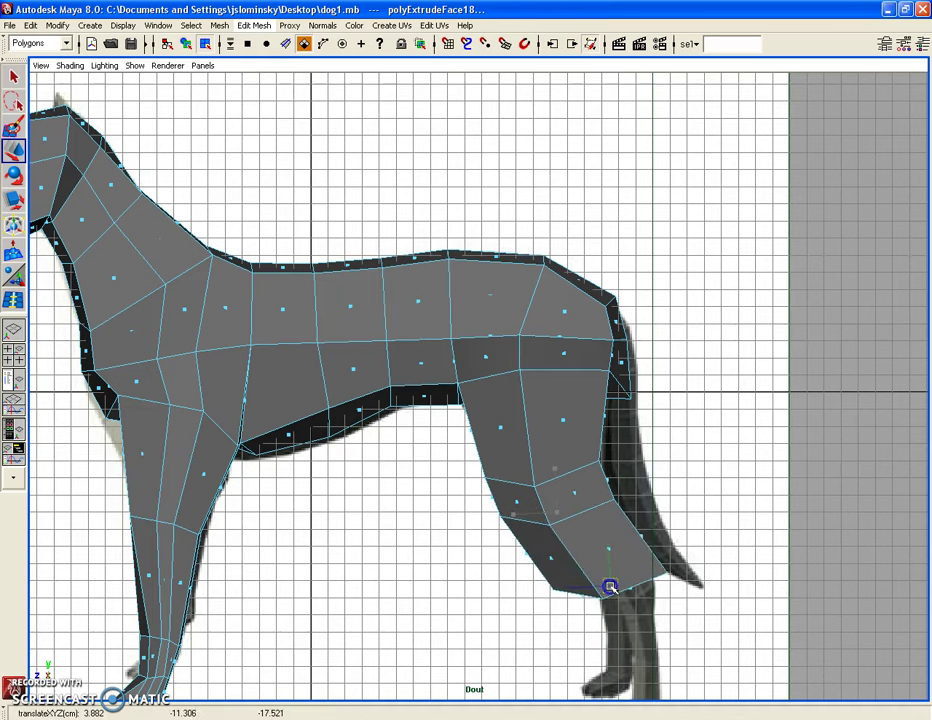
Step: Reshape the lower leg by moving its corner vertices right and up
alt+middle_drag(607, 588, 573, 524)
right_drag(537, 537, 490, 488)
mouse_move(520, 523)
mouse_down()
mouse_move(544, 556)
mouse_move(542, 541)
mouse_up()
alt+right_drag(562, 550, 594, 520)
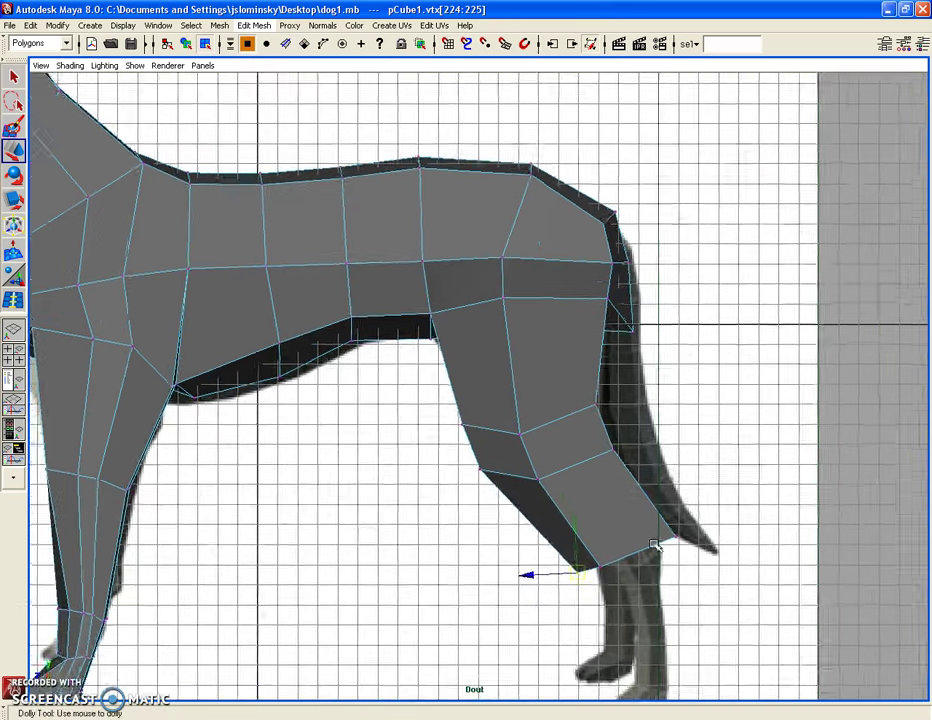
click(600, 537)
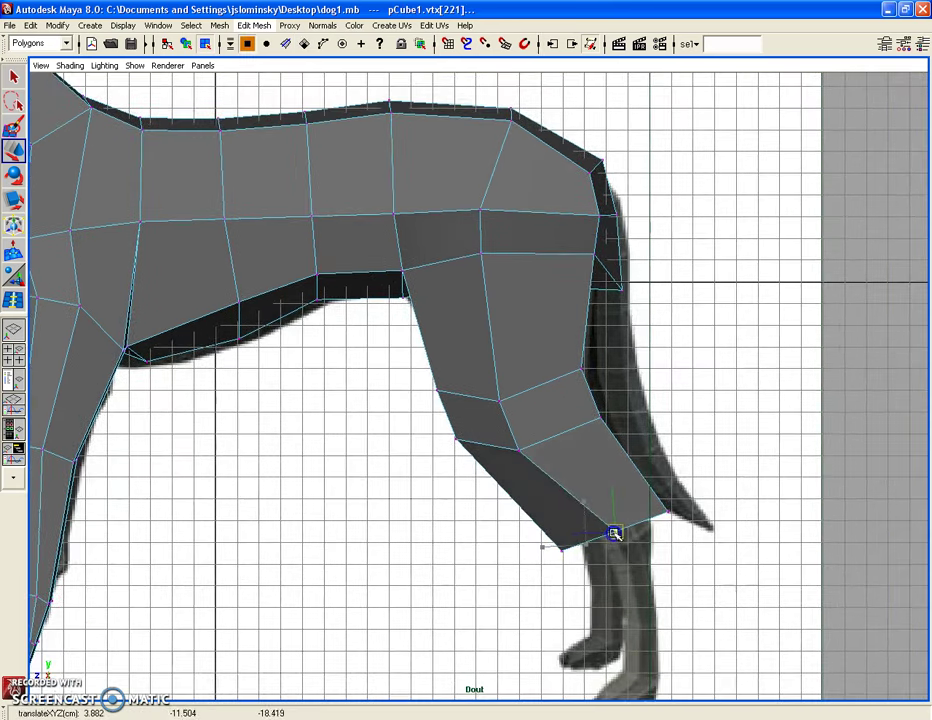
drag(614, 533, 614, 532)
drag(519, 458, 536, 452)
mouse_move(520, 379)
mouse_down()
mouse_move(491, 418)
mouse_move(508, 395)
mouse_up()
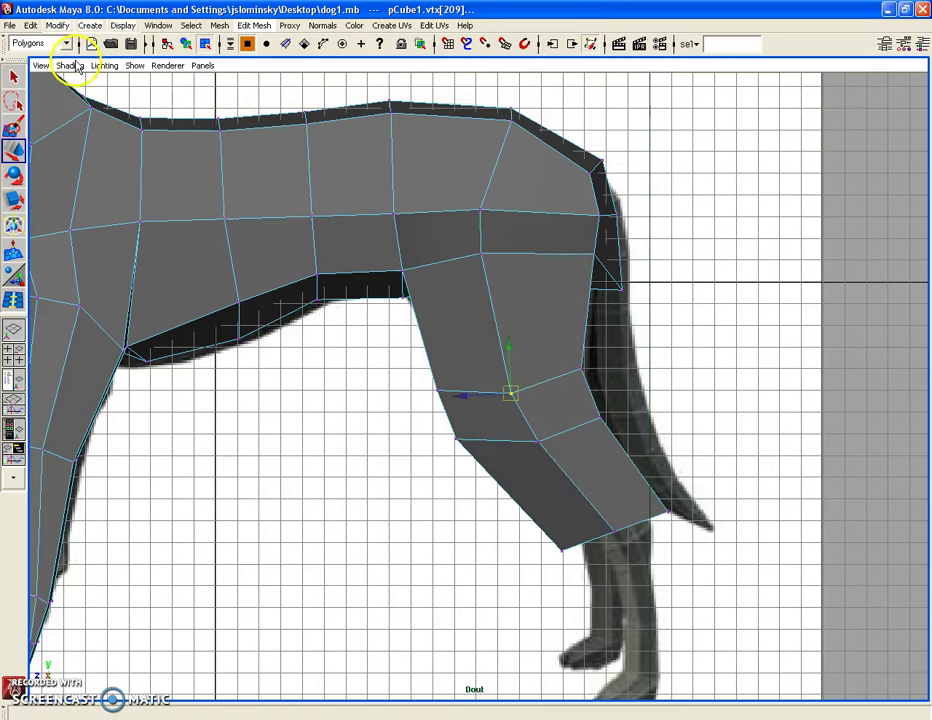
Step: Turn on X-Ray and align the lower and upper leg outline vertices with the reference
click(68, 65)
click(75, 204)
mouse_move(537, 497)
alt+right_down()
mouse_move(496, 443)
mouse_move(385, 377)
alt+right_up()
drag(373, 413, 395, 378)
drag(384, 389, 406, 381)
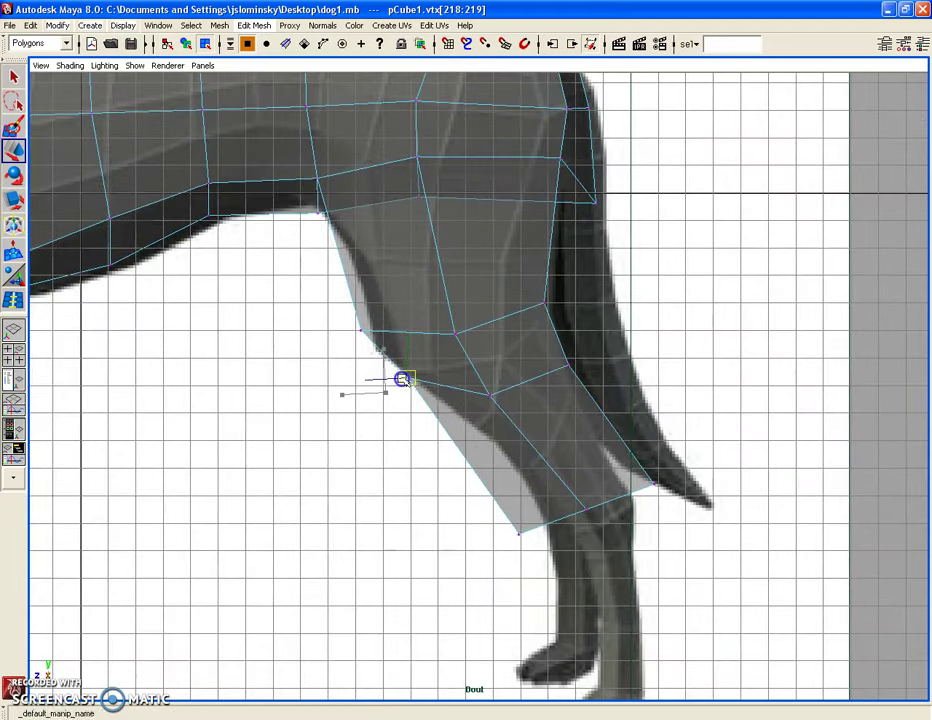
drag(350, 340, 368, 322)
drag(360, 330, 374, 326)
Step: Move the thigh's front and back vertices and the knee vertices onto the reference outline
click(453, 318)
drag(450, 318, 443, 287)
click(378, 335)
mouse_move(376, 340)
mouse_down()
mouse_move(364, 272)
mouse_move(364, 285)
mouse_up()
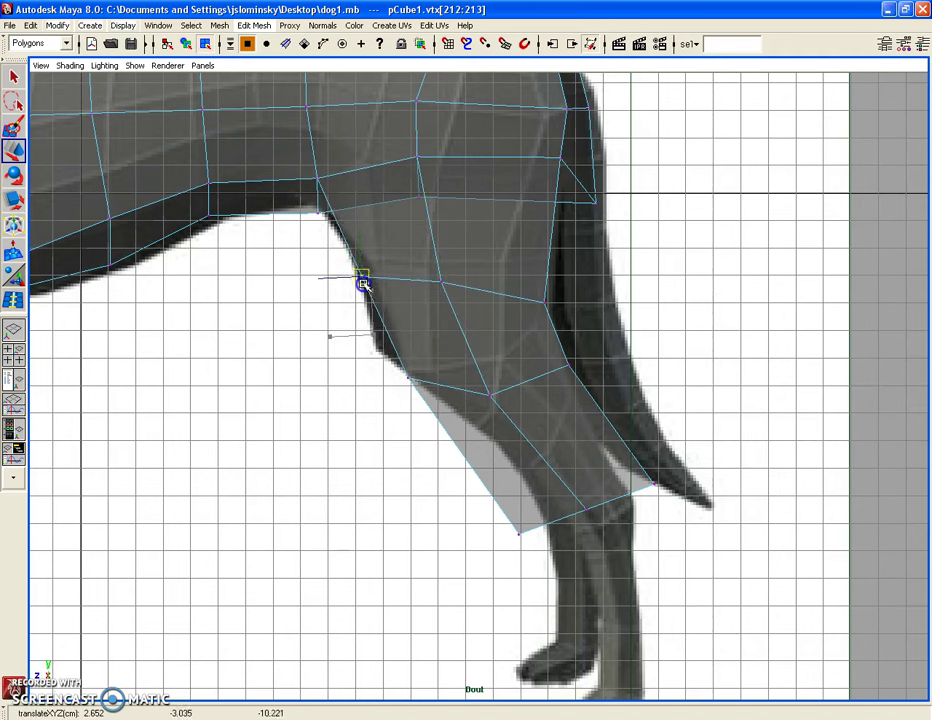
click(535, 314)
click(545, 300)
drag(545, 300, 539, 285)
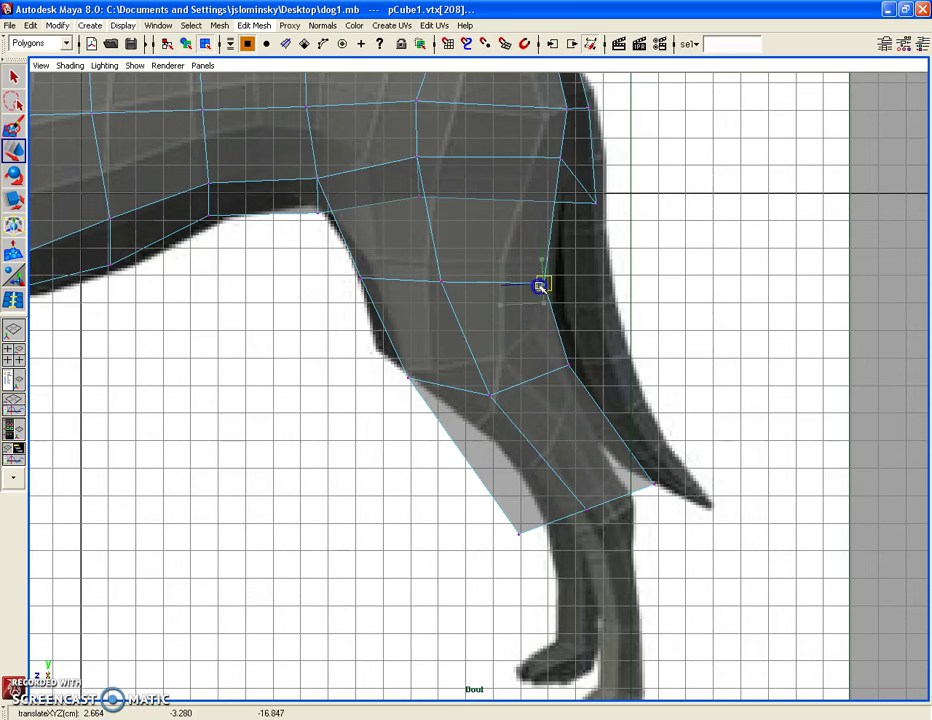
drag(476, 412, 499, 387)
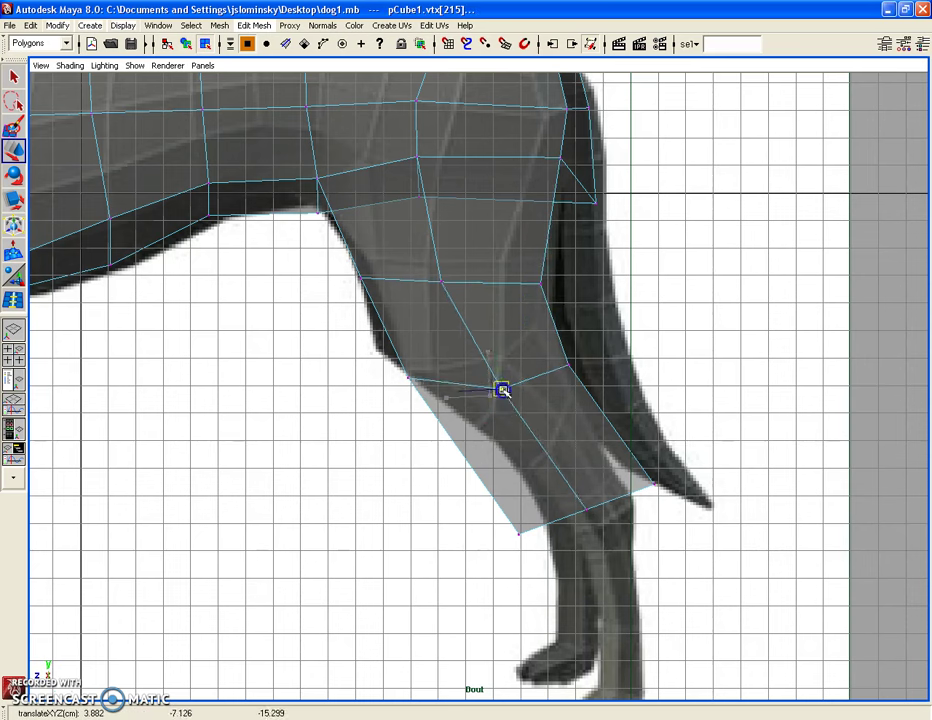
drag(566, 367, 559, 373)
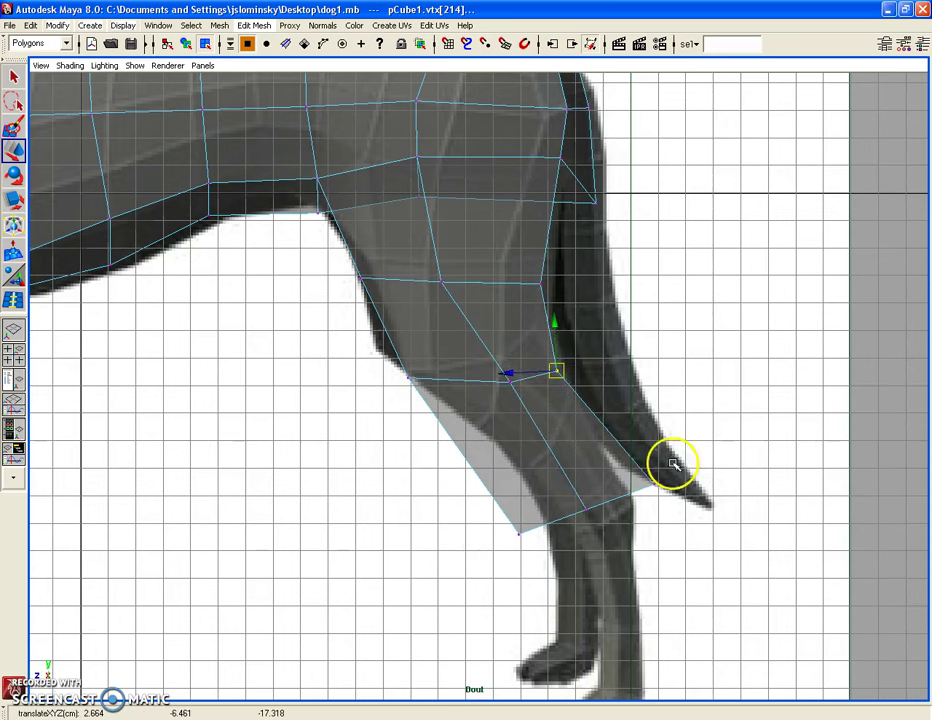
Step: Adjust the leg's lower corner and front vertices, then select the two knee vertices
click(645, 491)
drag(649, 491, 632, 498)
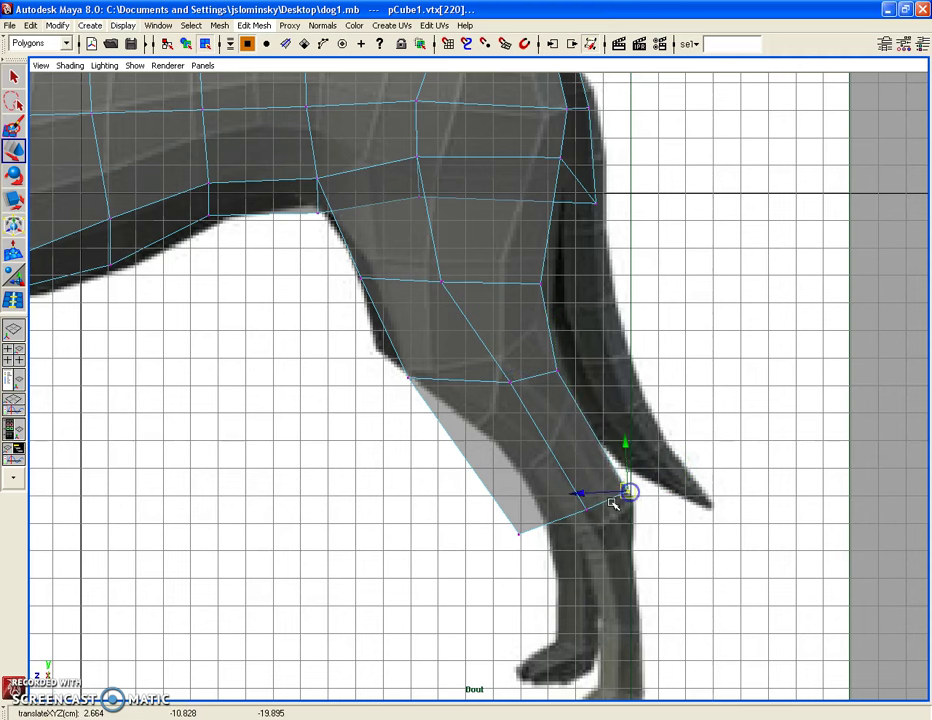
click(568, 495)
click(589, 510)
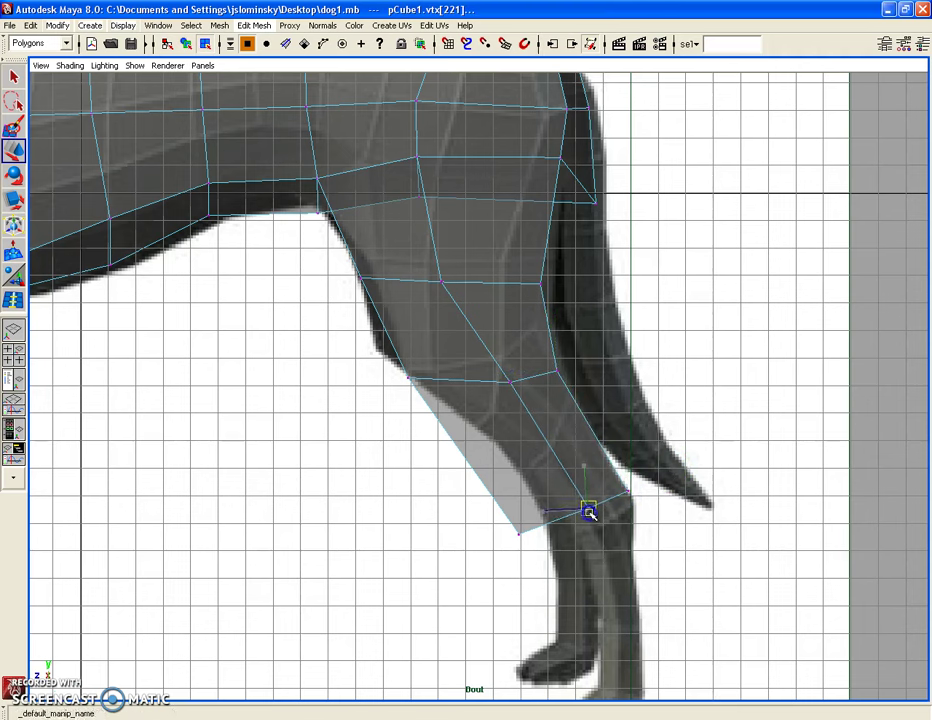
click(550, 575)
mouse_move(503, 522)
mouse_down()
mouse_move(526, 540)
mouse_move(561, 511)
mouse_up()
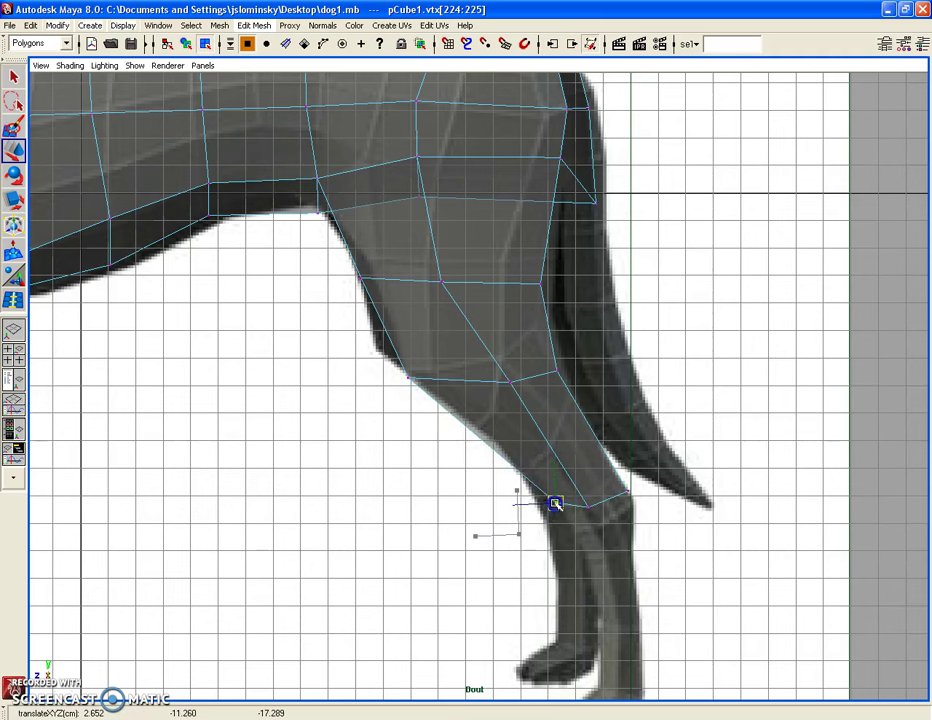
drag(362, 368, 414, 388)
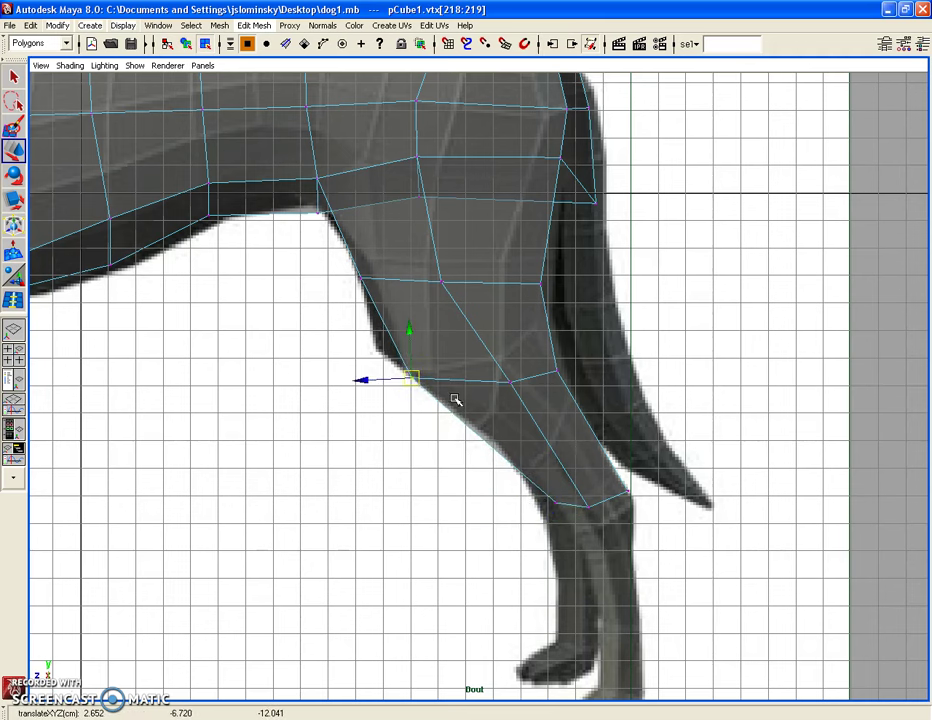
right_drag(576, 416, 580, 442)
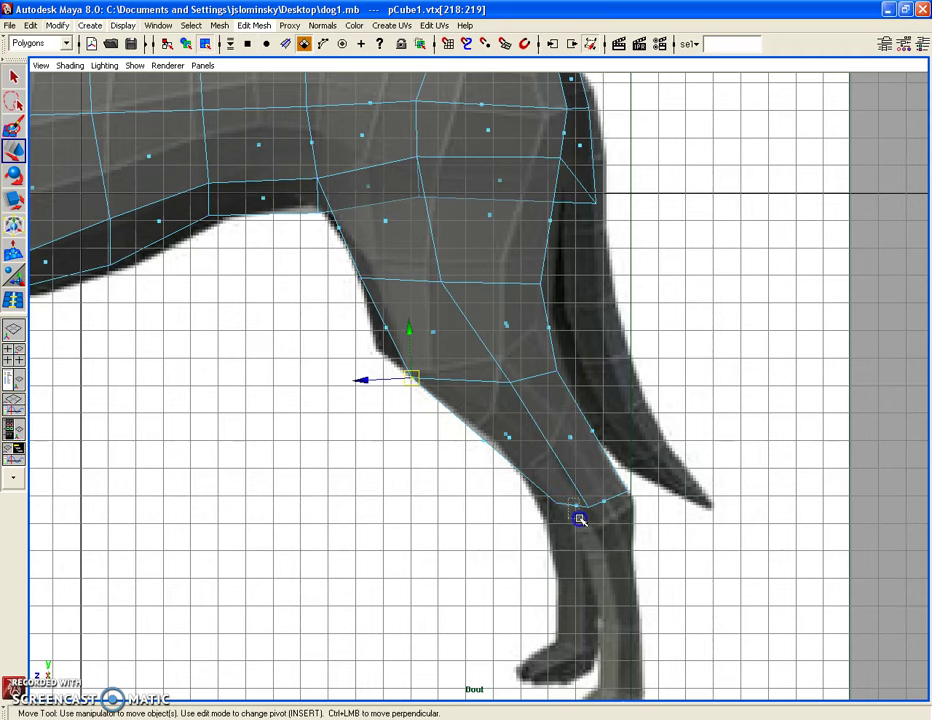
Step: Extrude the leg's bottom faces, pull them down and scale them smaller to narrow the lower leg
click(255, 25)
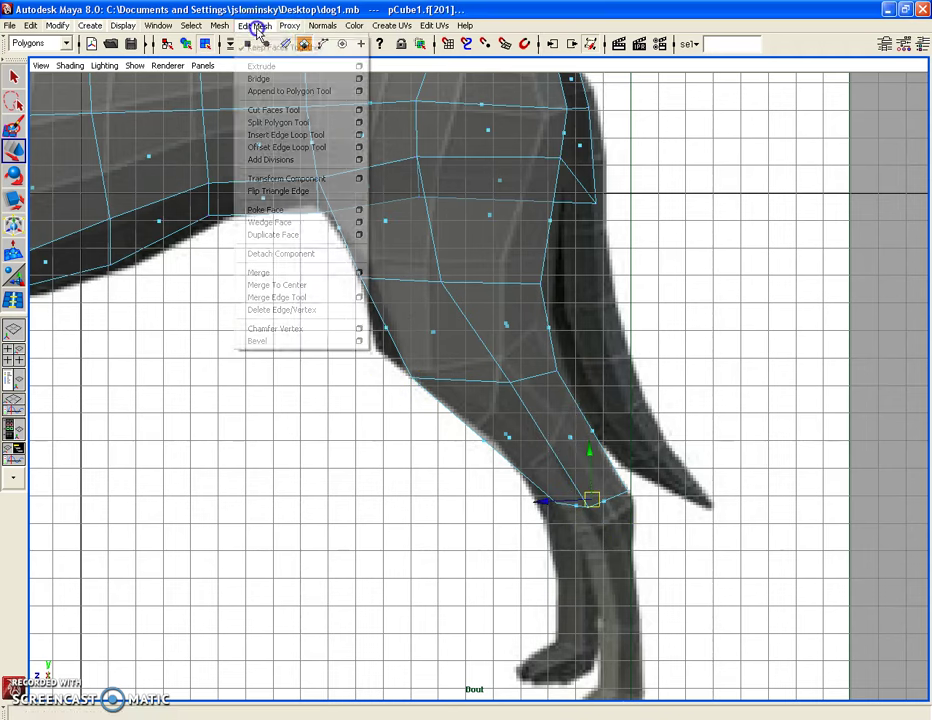
click(252, 64)
key(w)
drag(560, 391, 583, 570)
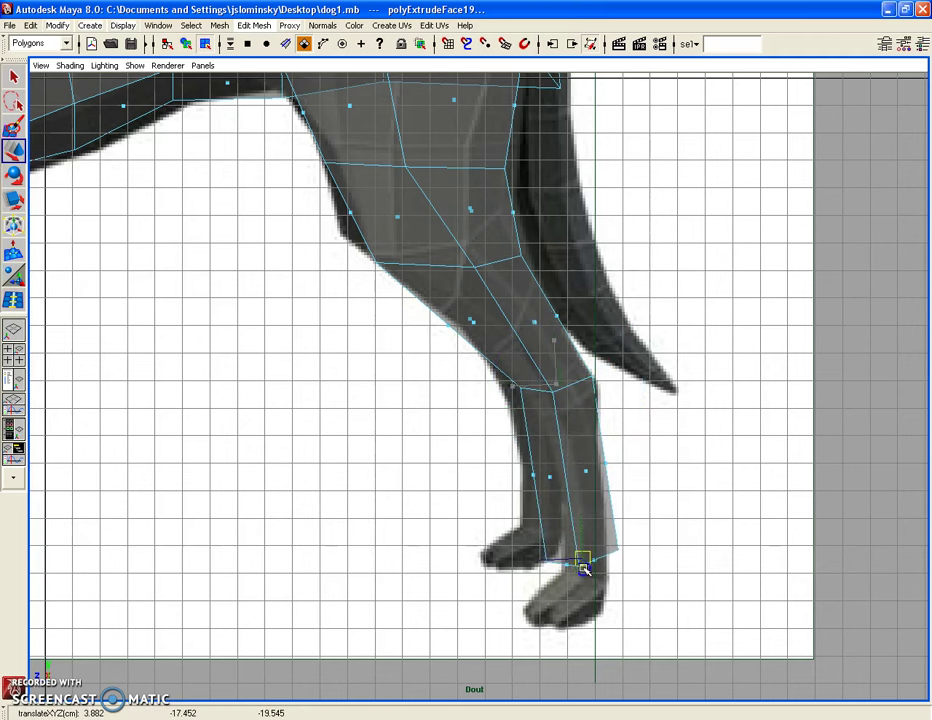
key(r)
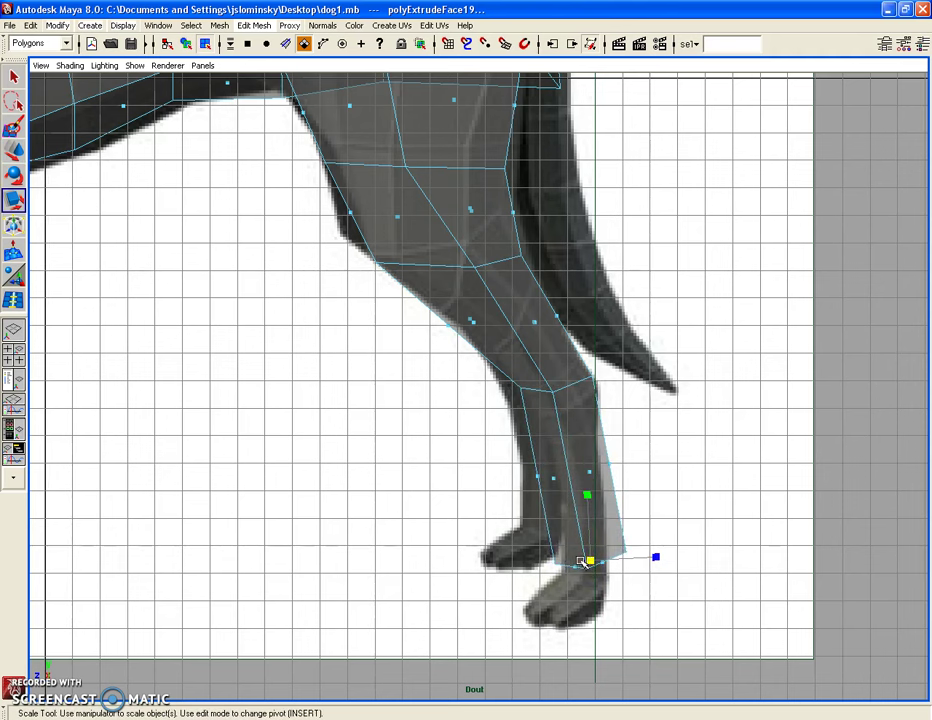
drag(592, 565, 562, 566)
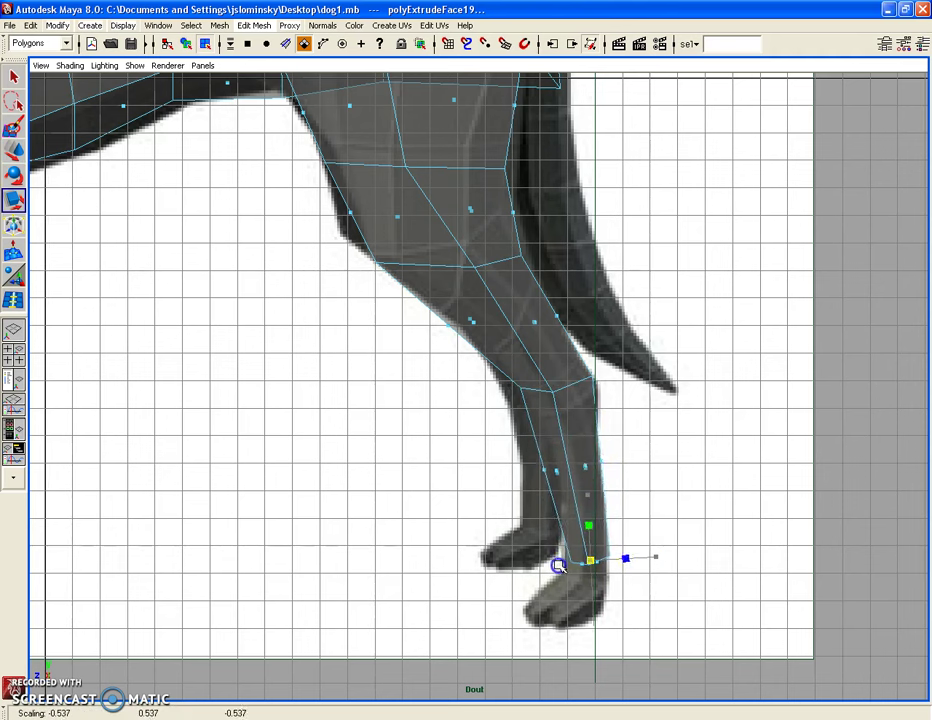
Step: Shape the ankle by moving, scaling and rotating the vertices at the leg's bottom
right_click(525, 391)
click(527, 392)
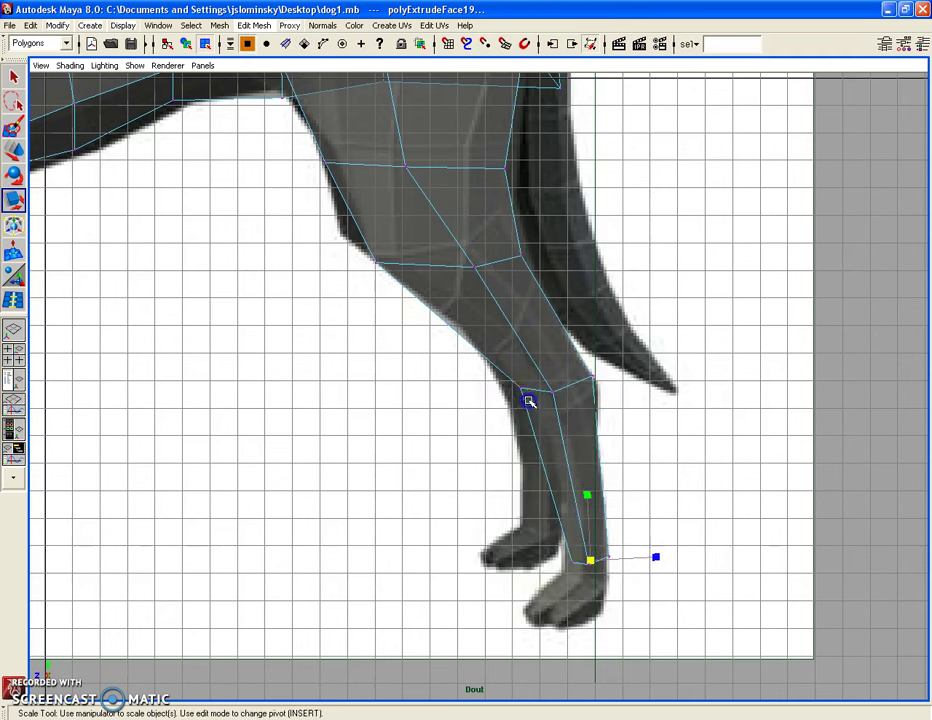
key(w)
drag(523, 389, 529, 394)
right_click(583, 475)
drag(543, 522, 630, 588)
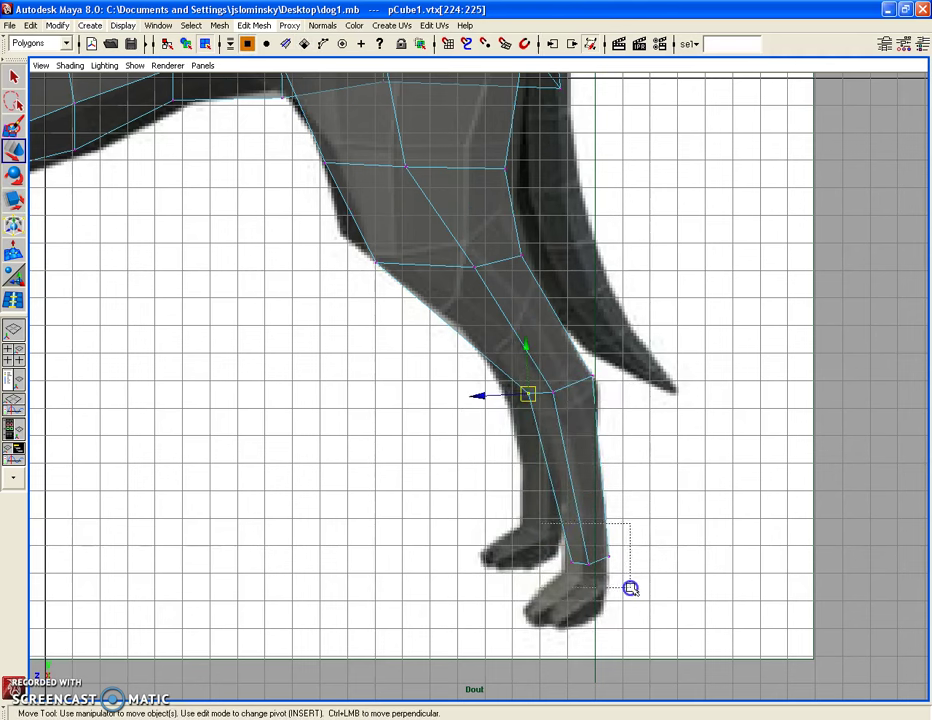
key(r)
click(588, 497)
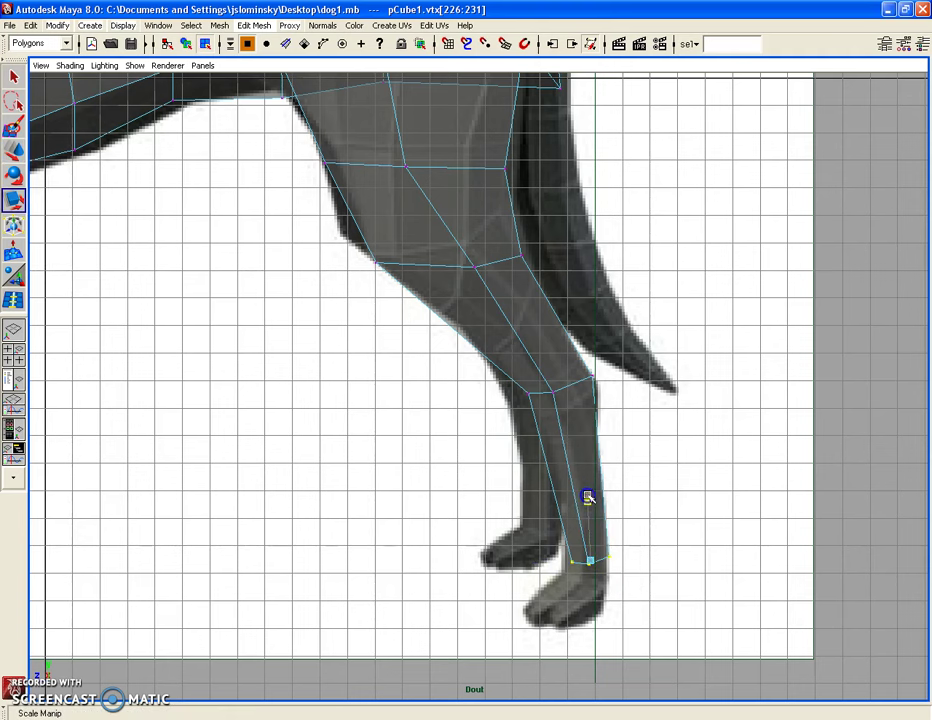
key(e)
drag(628, 497, 632, 504)
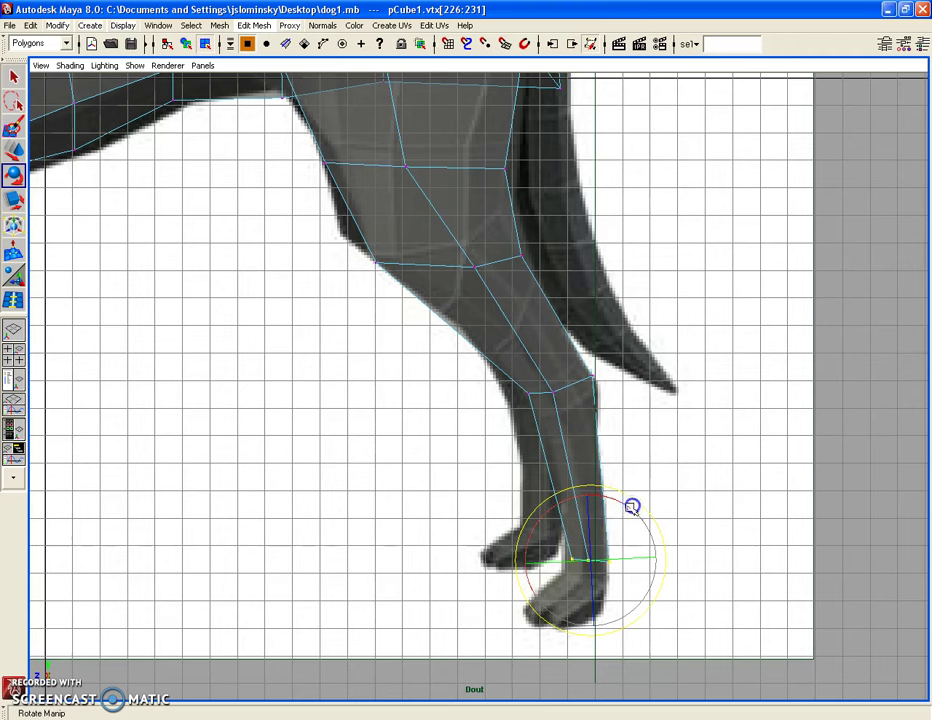
key(w)
drag(591, 558, 588, 557)
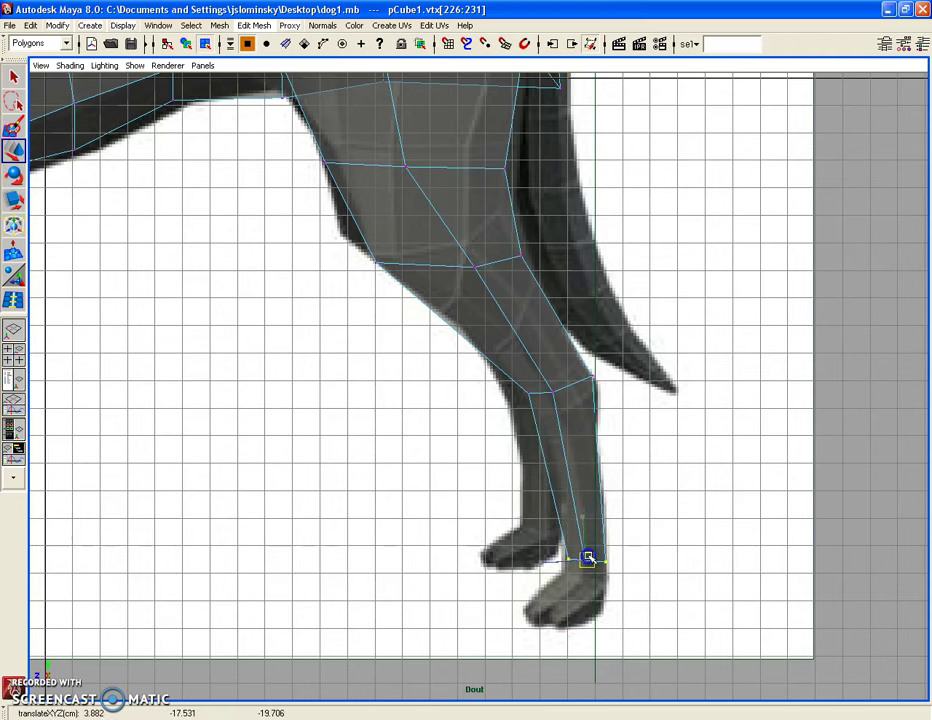
Step: Extrude the bottom leg face again and move it down toward the foot
right_drag(587, 468, 589, 500)
alt+right_drag(557, 603, 655, 602)
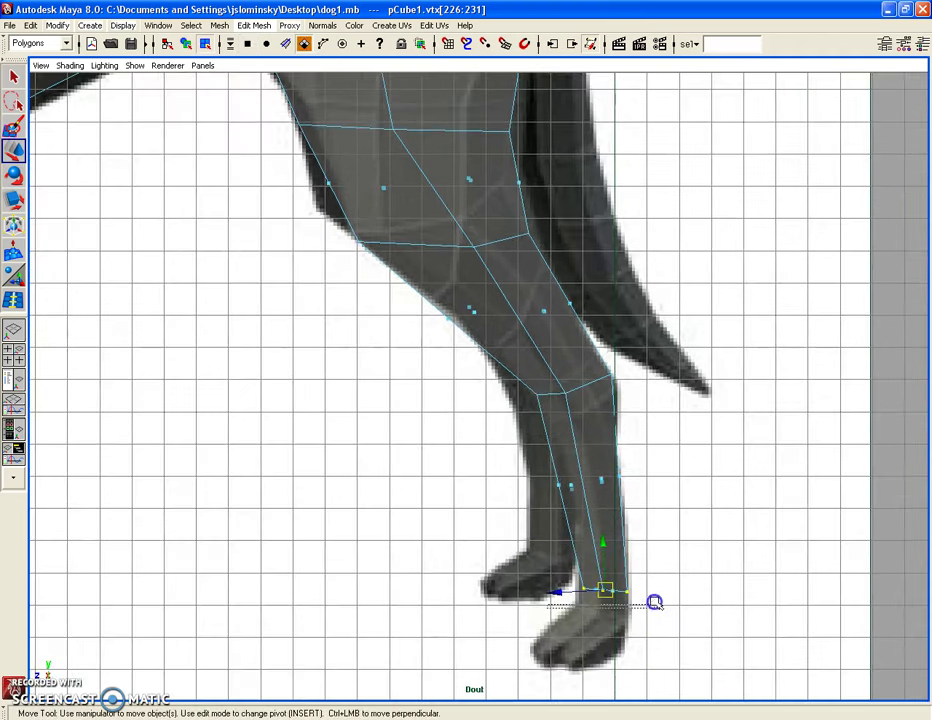
click(258, 27)
click(266, 67)
drag(610, 597, 603, 655)
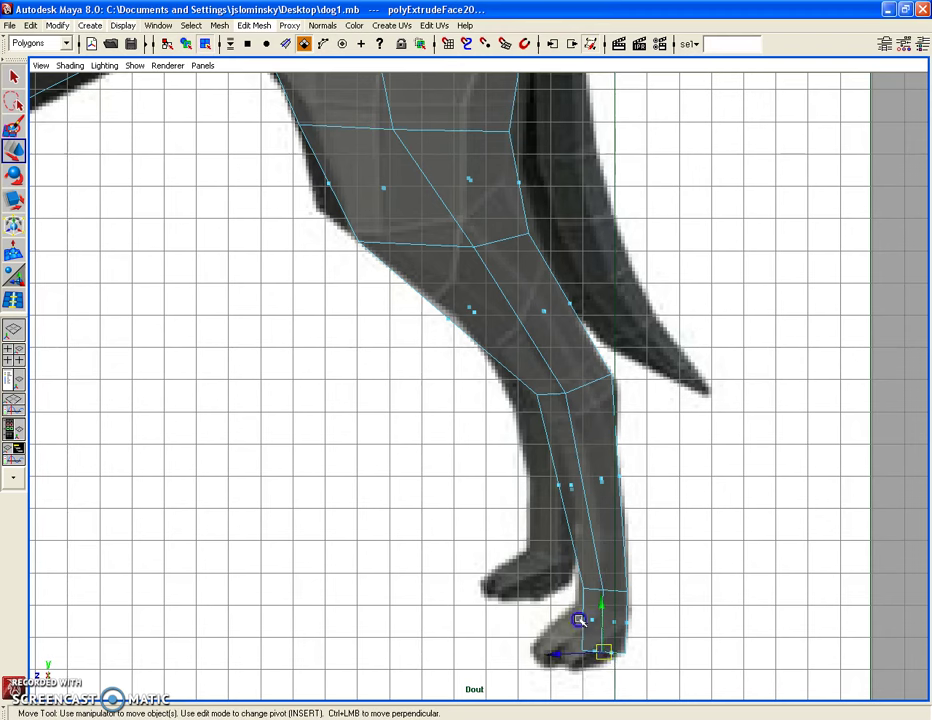
click(600, 638)
Step: Extrude the foot face forward and down into a paw and adjust its corner vertices
key(g)
drag(596, 628, 541, 638)
mouse_move(608, 580)
alt+right_down()
mouse_move(570, 493)
mouse_move(551, 493)
mouse_move(510, 455)
alt+right_up()
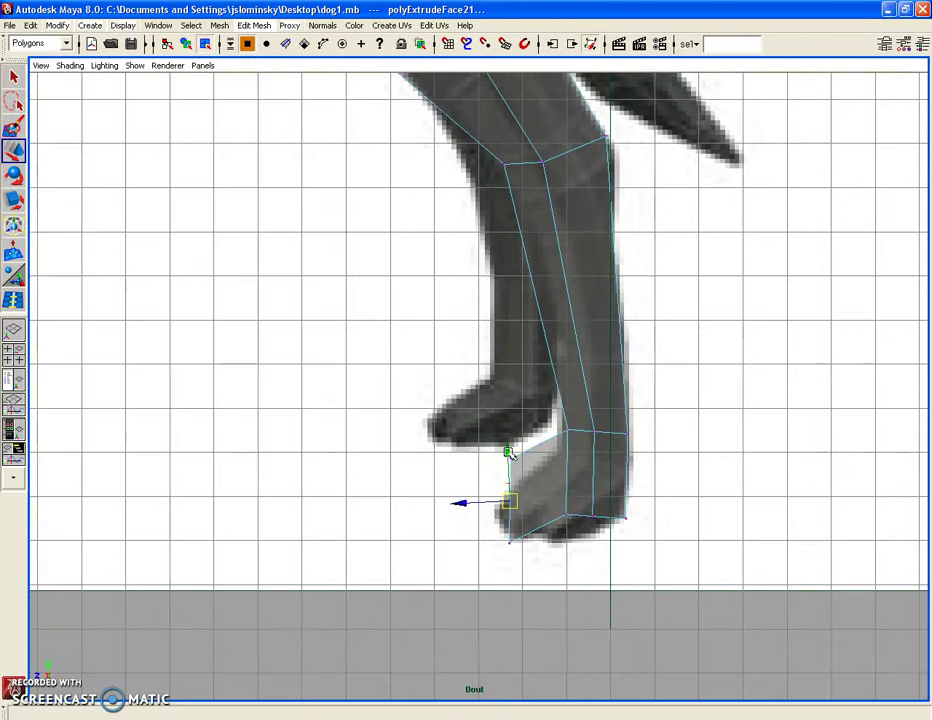
mouse_move(516, 474)
mouse_down()
mouse_move(505, 460)
mouse_move(498, 491)
mouse_up()
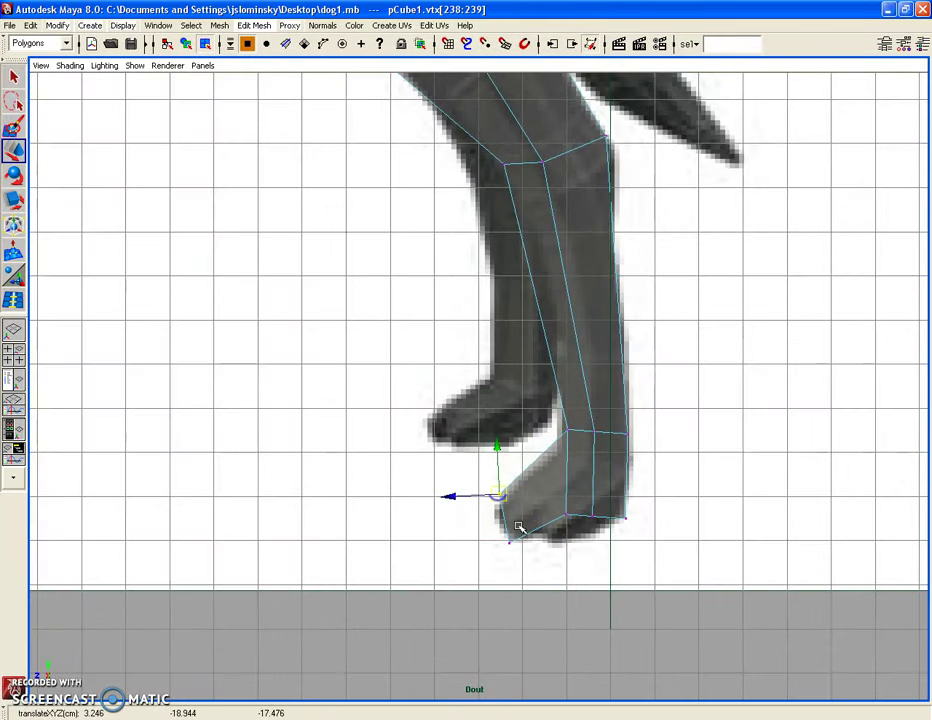
mouse_move(495, 557)
mouse_down()
mouse_move(510, 539)
mouse_move(577, 545)
mouse_move(557, 521)
mouse_move(564, 540)
mouse_up()
drag(585, 492, 605, 522)
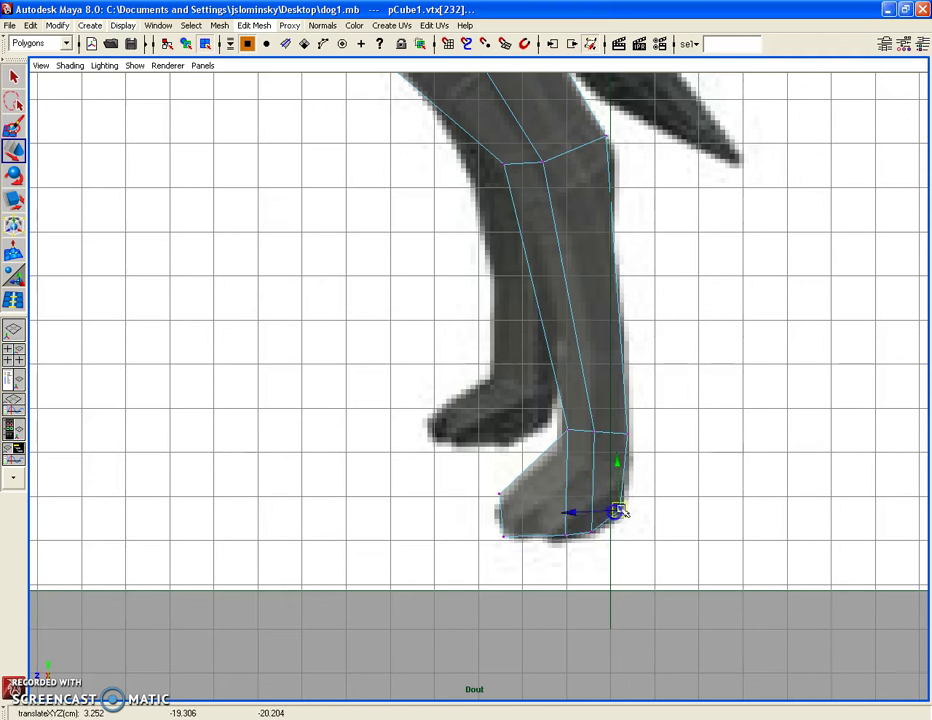
Step: Reposition the ankle vertices to match the reference, then return to the perspective view
drag(564, 396, 568, 433)
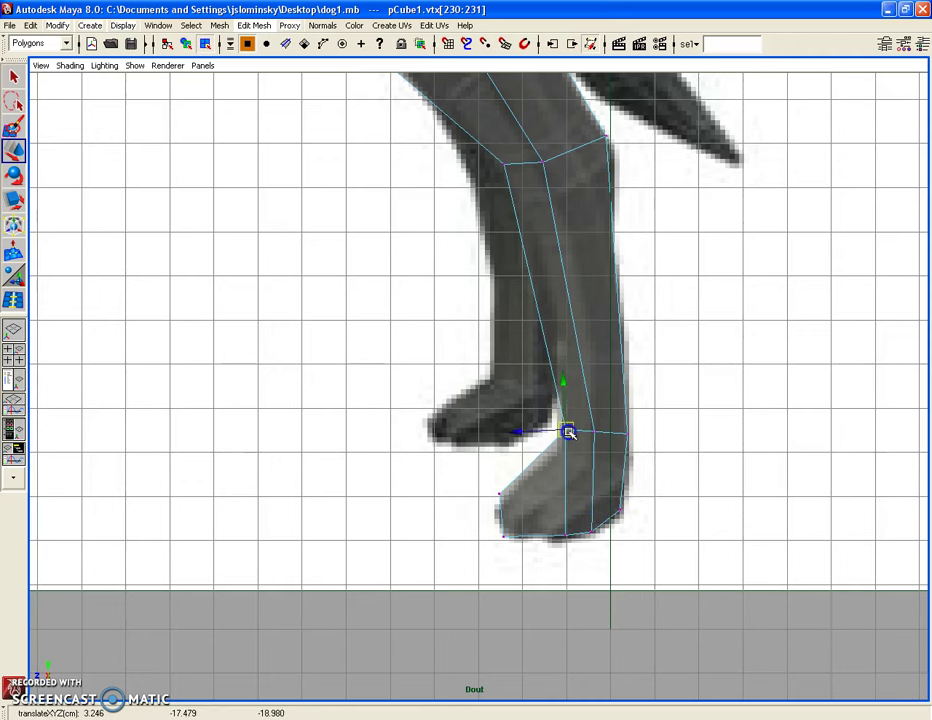
alt+right_drag(568, 433, 558, 270)
alt+middle_drag(558, 270, 573, 402)
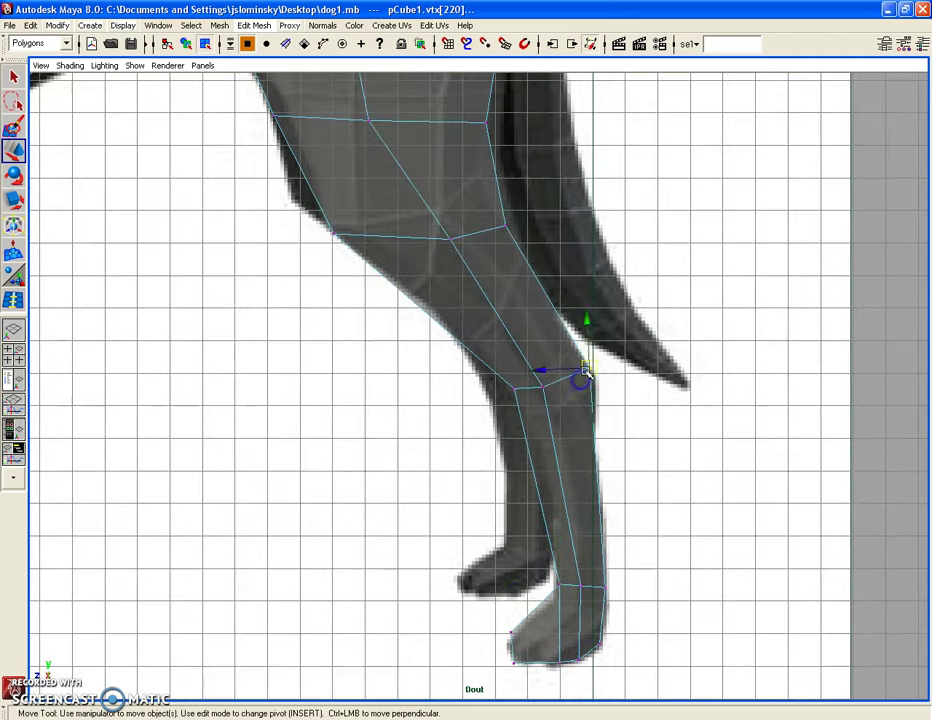
alt+right_drag(585, 372, 605, 468)
key(space)
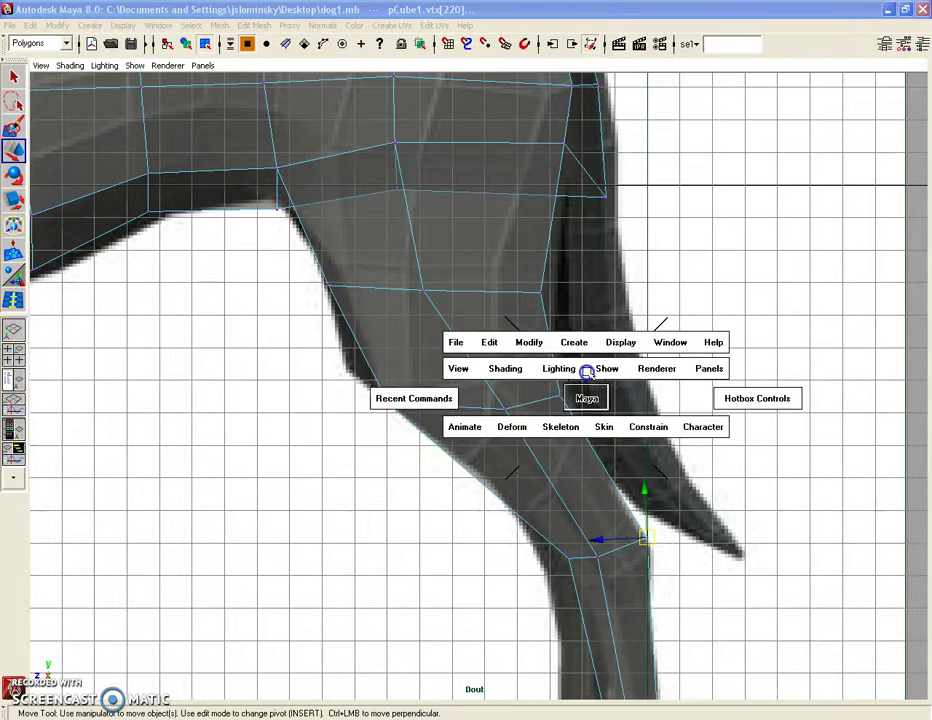
click(587, 390)
Step: Delete the extra face on top of the hind leg joint
alt+drag(427, 285, 153, 100)
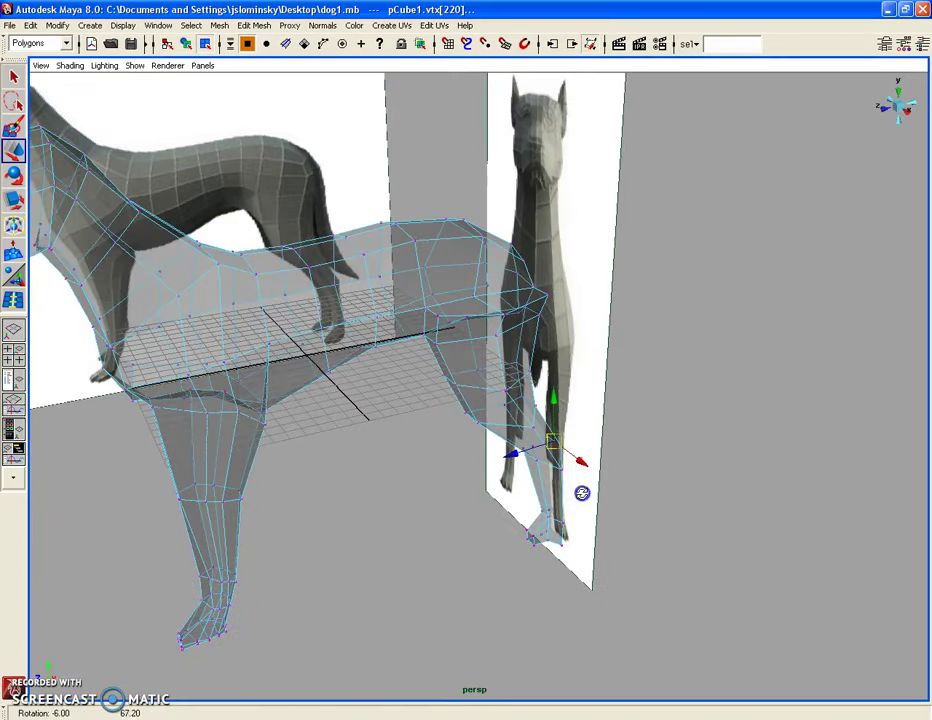
click(70, 66)
mouse_move(374, 305)
alt+right_down()
mouse_move(535, 320)
mouse_move(512, 313)
alt+right_up()
click(508, 307)
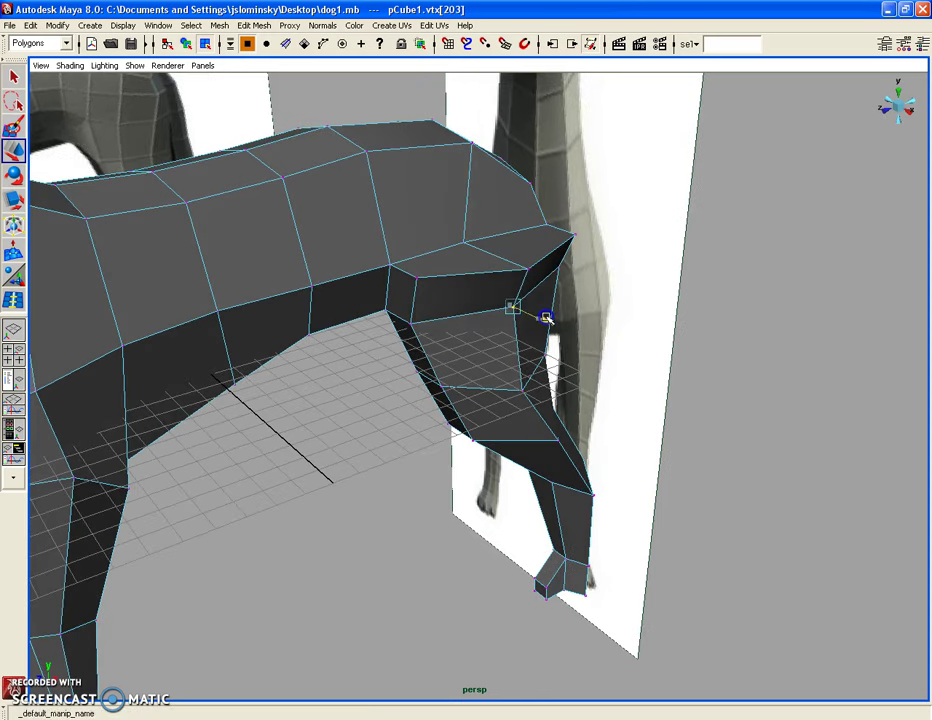
mouse_move(555, 320)
alt+mouse_down()
mouse_move(587, 350)
mouse_move(585, 364)
alt+mouse_up()
right_drag(483, 264, 467, 272)
click(466, 271)
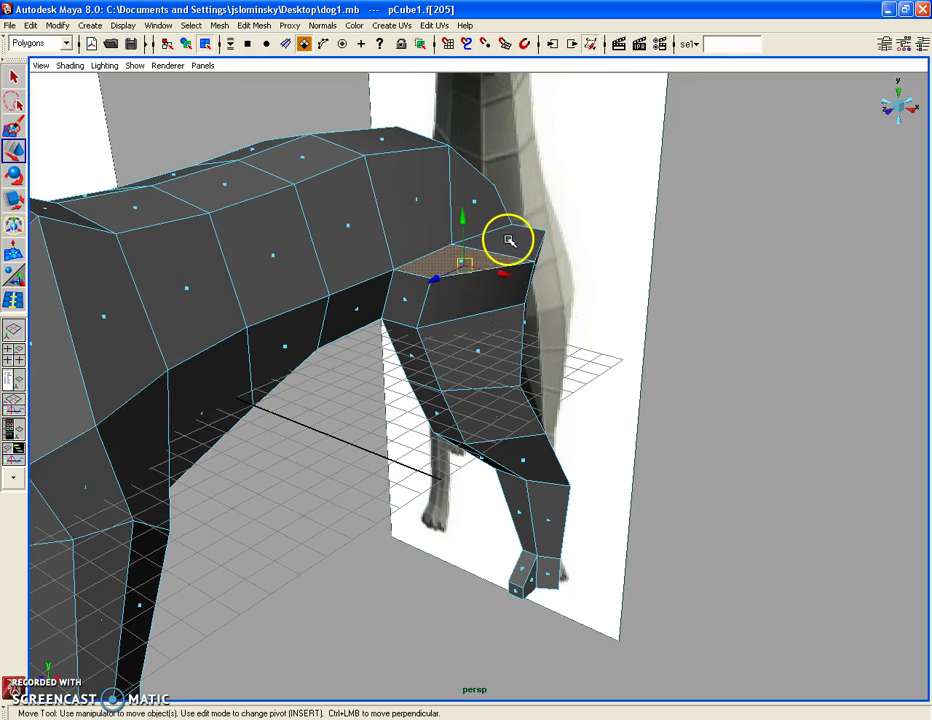
click(508, 240)
key(Delete)
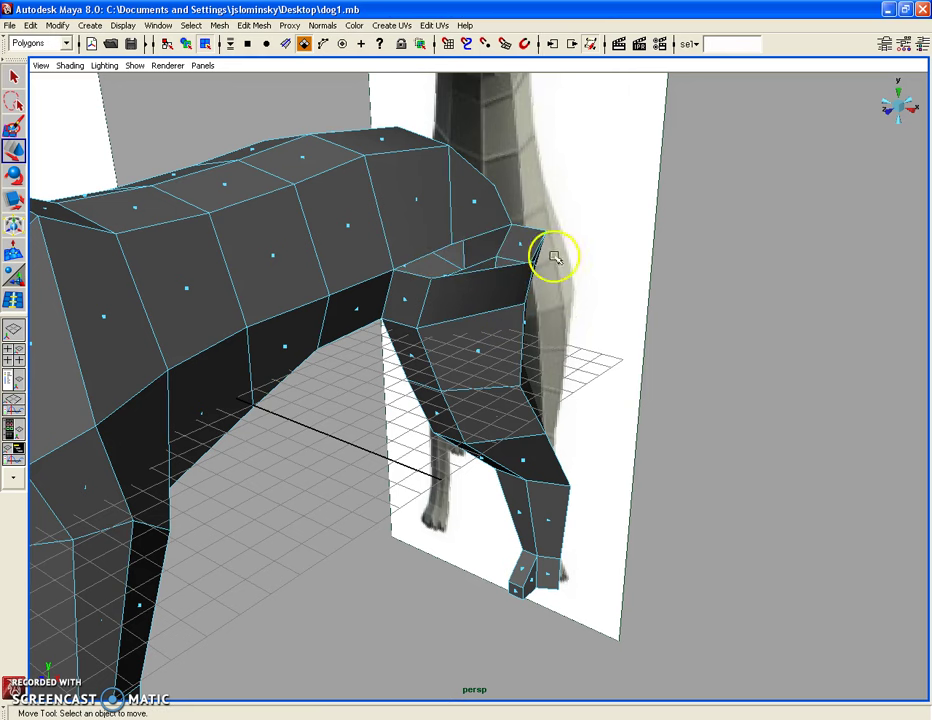
Step: Merge the loose vertices at the hole's edge to seal the leg to the body
right_drag(418, 293, 485, 270)
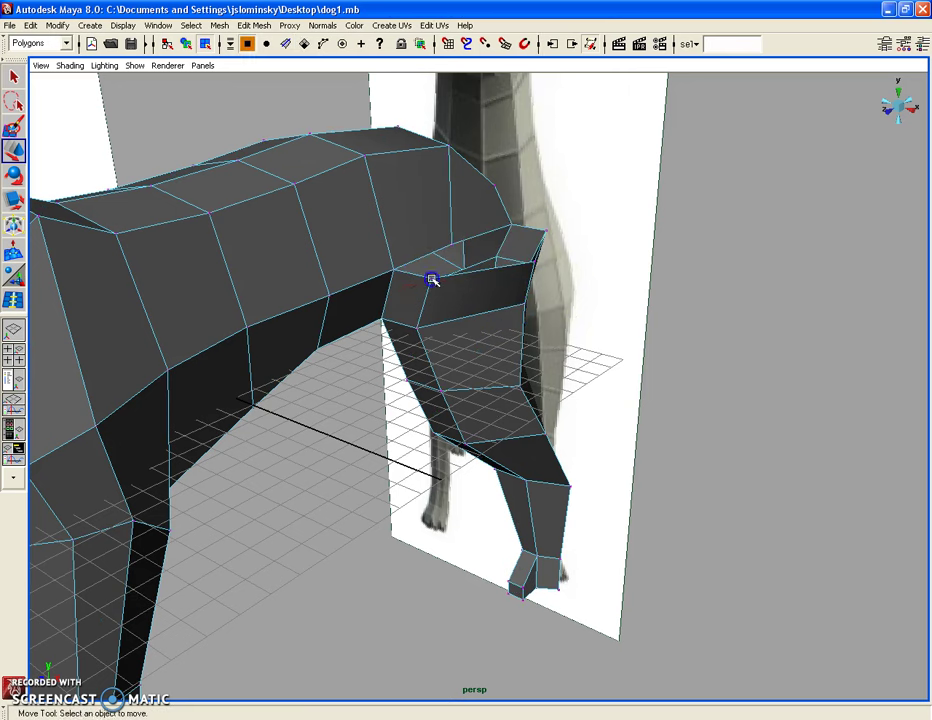
click(432, 280)
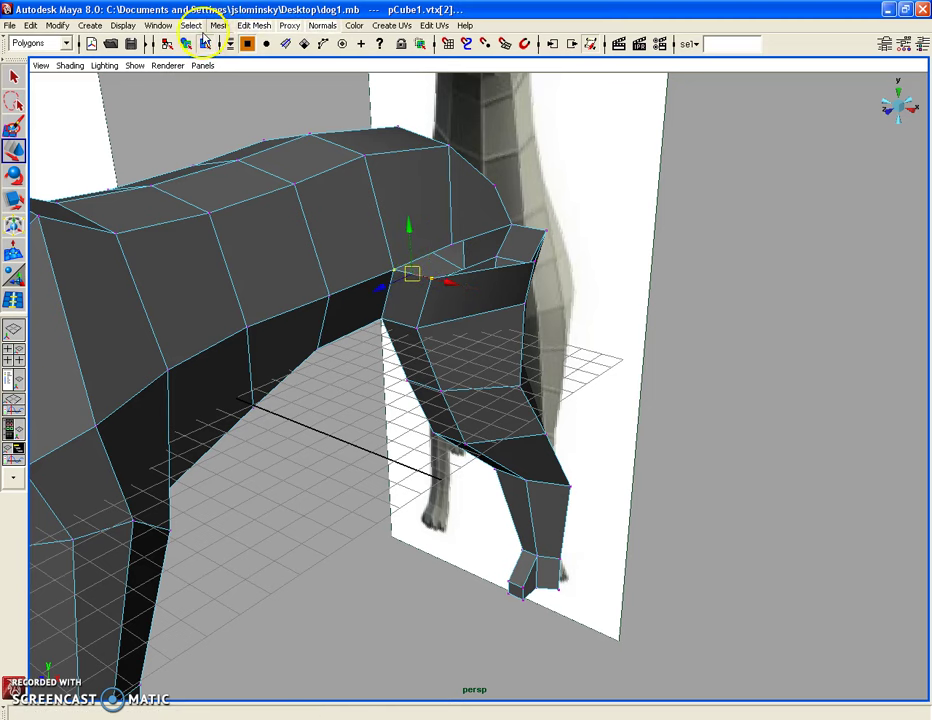
click(252, 25)
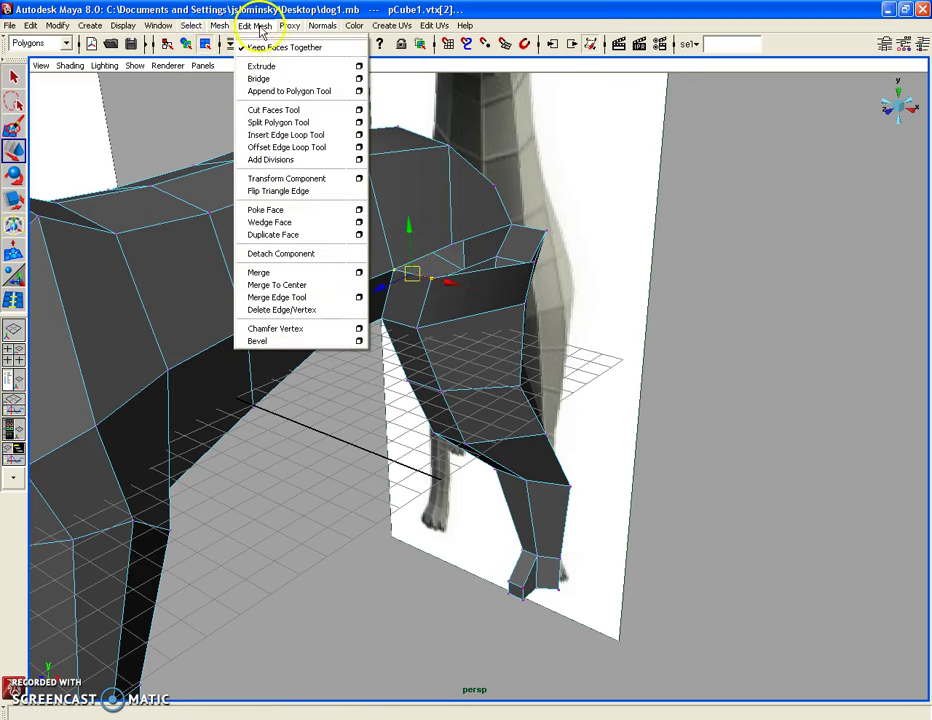
click(295, 268)
alt+drag(295, 268, 457, 266)
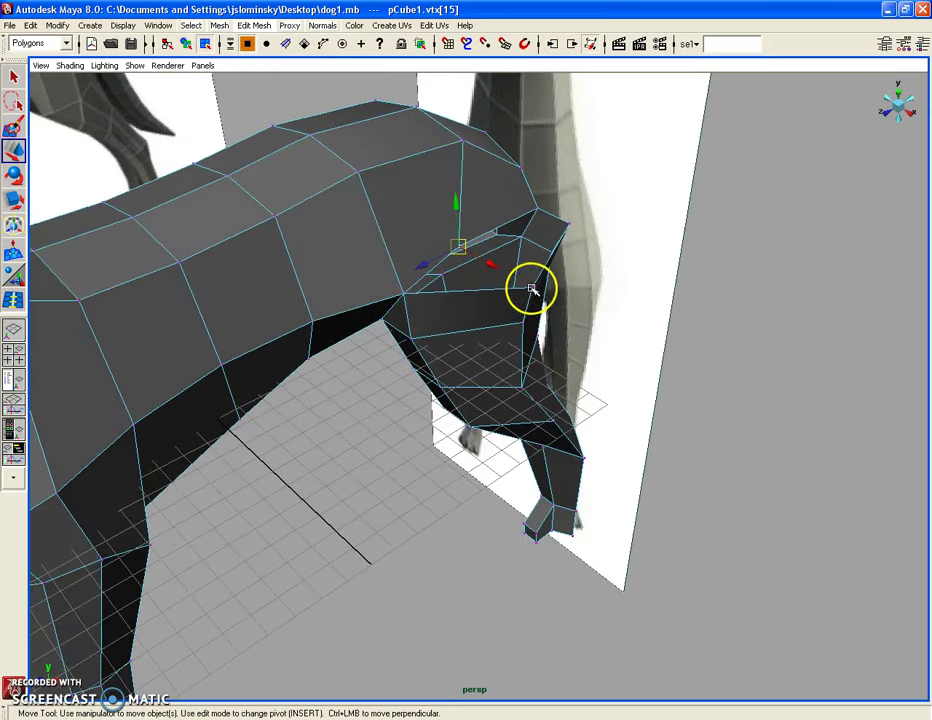
alt+drag(516, 290, 693, 331)
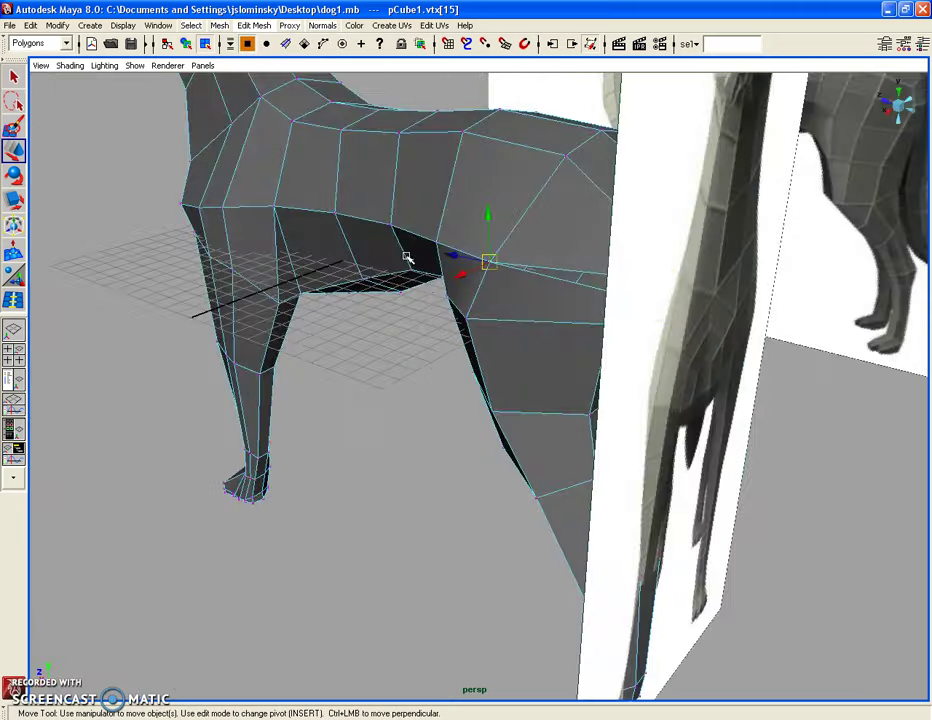
Step: Select the hip vertices near the leg joint and inspect the join from several angles
alt+right_drag(693, 331, 633, 306)
click(630, 308)
click(643, 256)
mouse_move(640, 258)
alt+mouse_down()
mouse_move(551, 323)
mouse_move(651, 258)
mouse_move(603, 272)
mouse_move(537, 331)
mouse_move(536, 273)
alt+mouse_up()
mouse_move(536, 273)
alt+right_down()
mouse_move(572, 447)
mouse_move(483, 337)
alt+right_up()
mouse_move(483, 337)
alt+mouse_down()
mouse_move(416, 362)
mouse_move(499, 384)
mouse_move(483, 379)
alt+mouse_up()
Step: In top view, select and delete the faces on one half of the dog
mouse_move(483, 379)
alt+right_down()
mouse_move(474, 379)
mouse_move(463, 213)
alt+right_up()
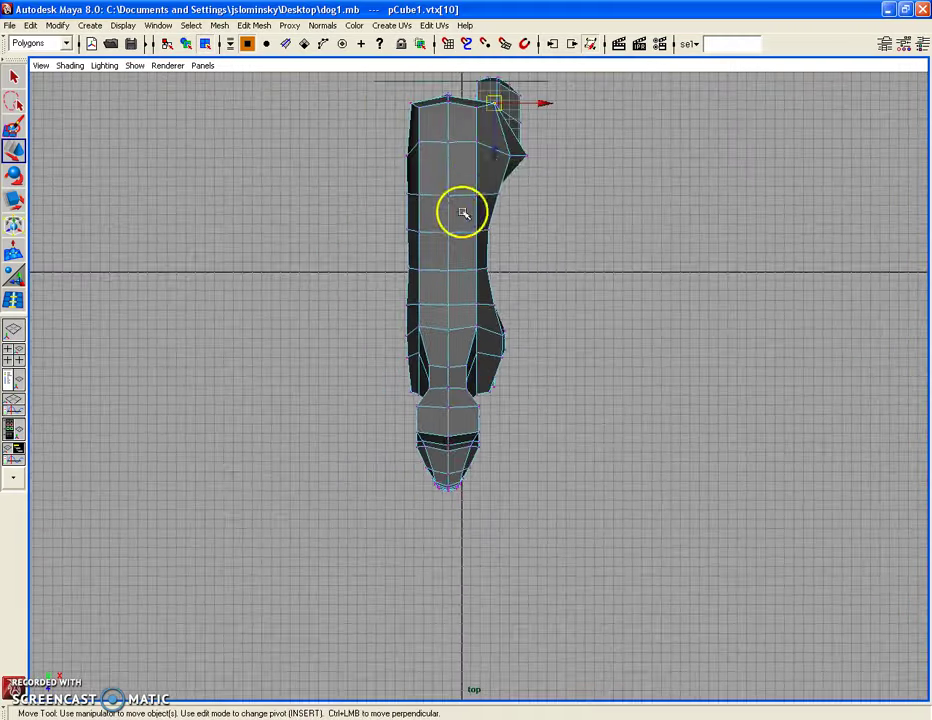
alt+right_drag(471, 168, 385, 205)
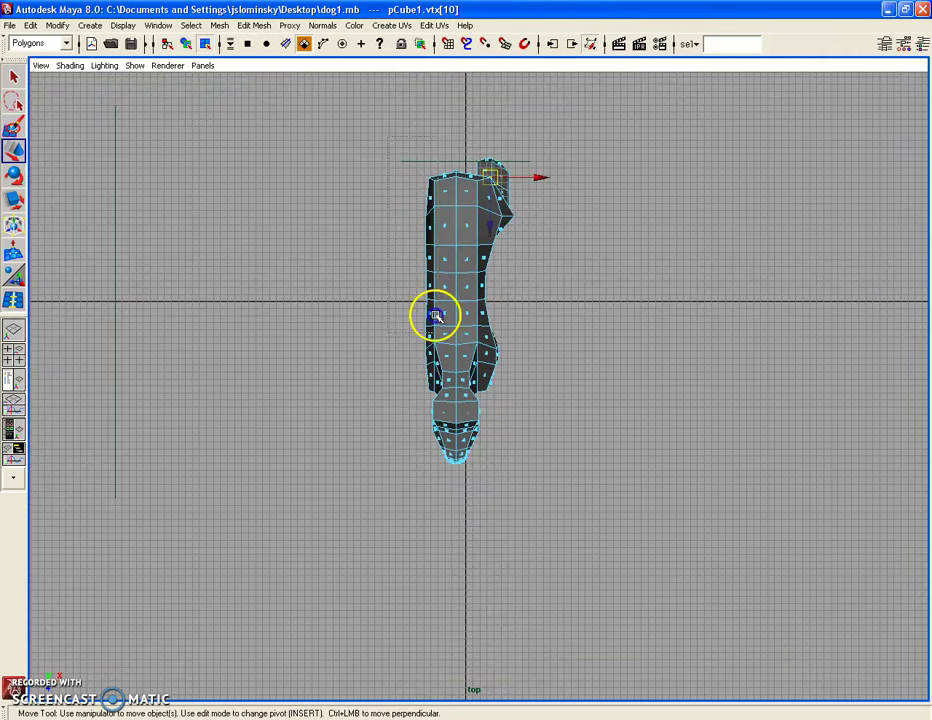
drag(453, 487, 453, 487)
key(Delete)
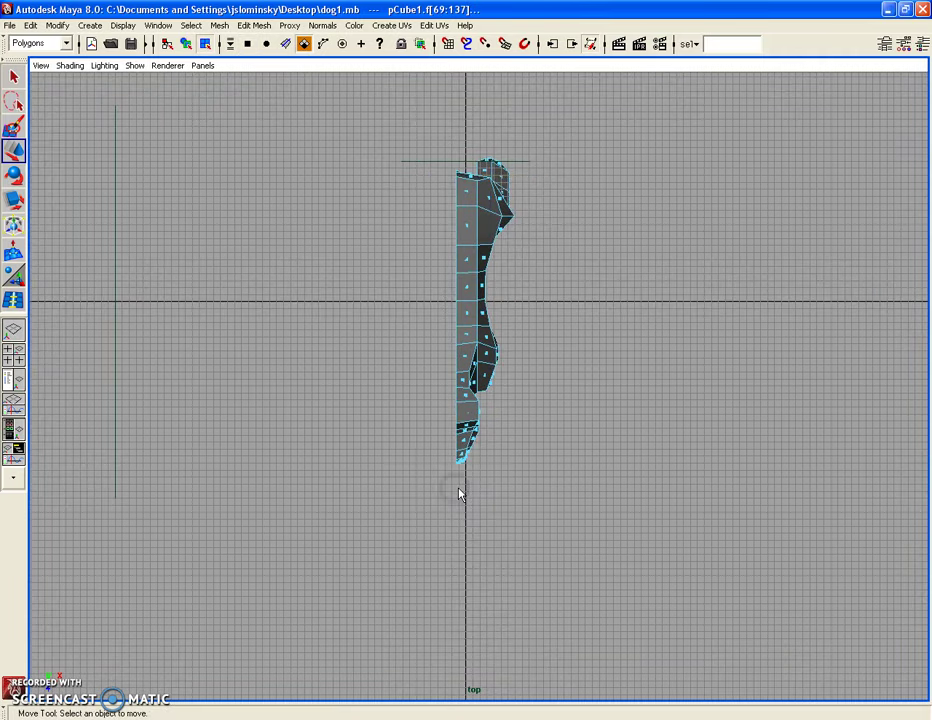
Step: Mirror the remaining half with Mesh > Mirror Geometry and check it in perspective
right_drag(460, 198, 485, 183)
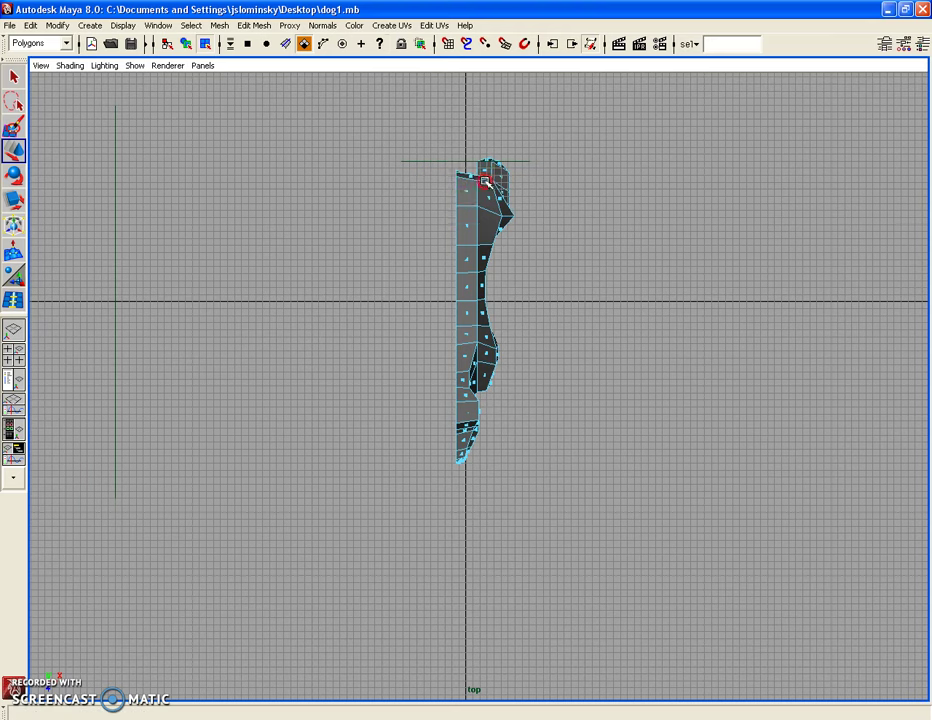
click(220, 26)
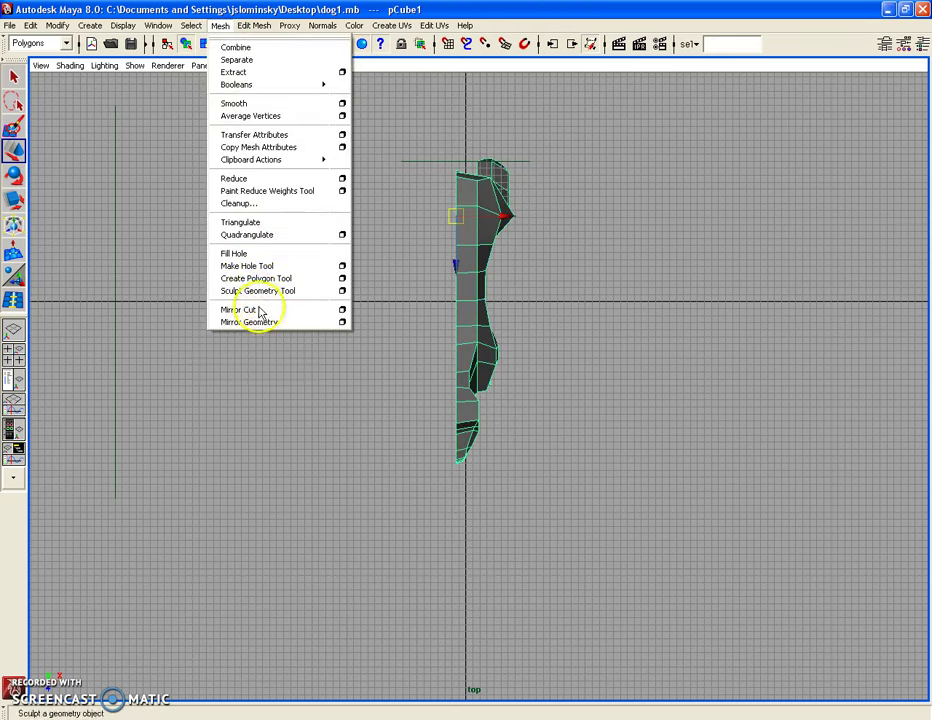
click(248, 322)
click(600, 356)
key(space)
mouse_move(594, 326)
mouse_down()
mouse_move(524, 343)
mouse_move(358, 308)
mouse_move(543, 318)
mouse_move(381, 308)
mouse_up()
alt+right_drag(381, 308, 452, 289)
Step: Switch to the front view and turn on X-Ray shading over the reference
click(401, 190)
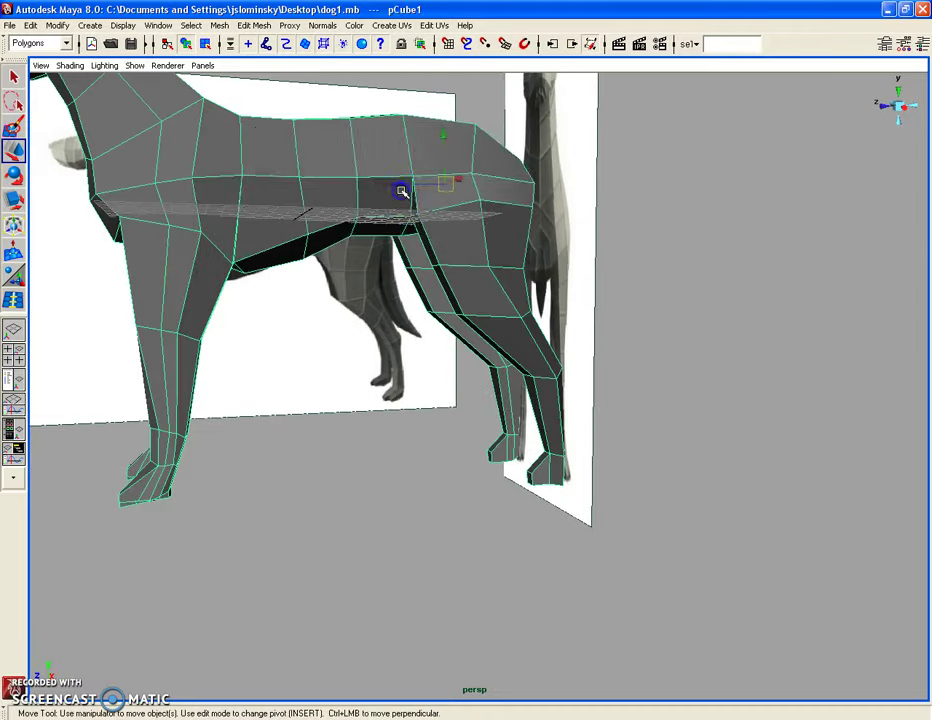
key(space)
drag(401, 193, 399, 214)
alt+right_drag(422, 264, 413, 295)
alt+middle_drag(413, 295, 416, 75)
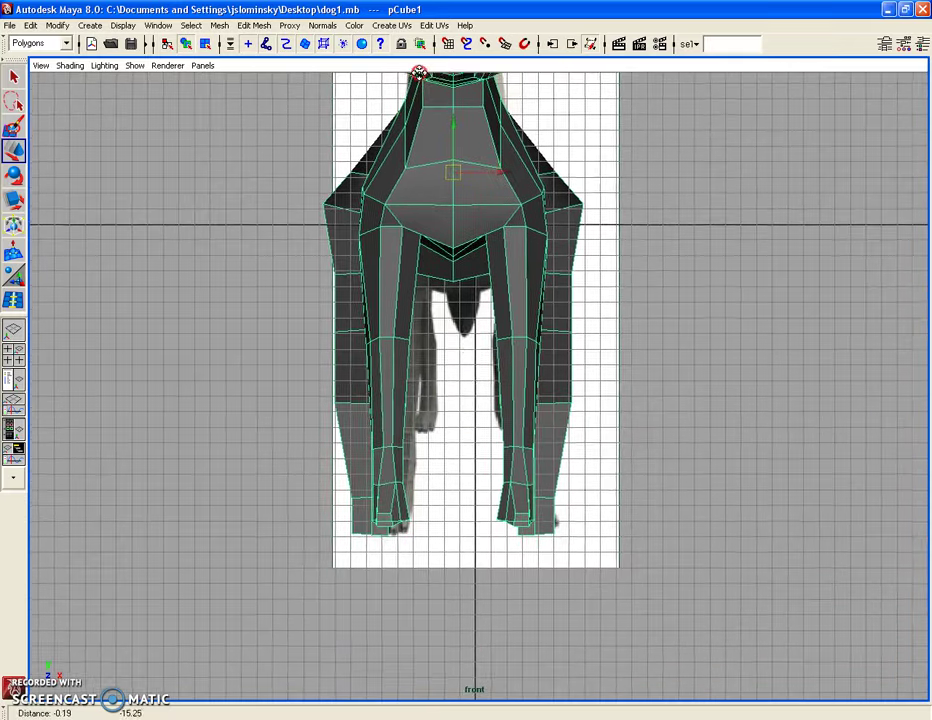
alt+middle_drag(466, 326, 537, 283)
alt+right_drag(537, 283, 416, 381)
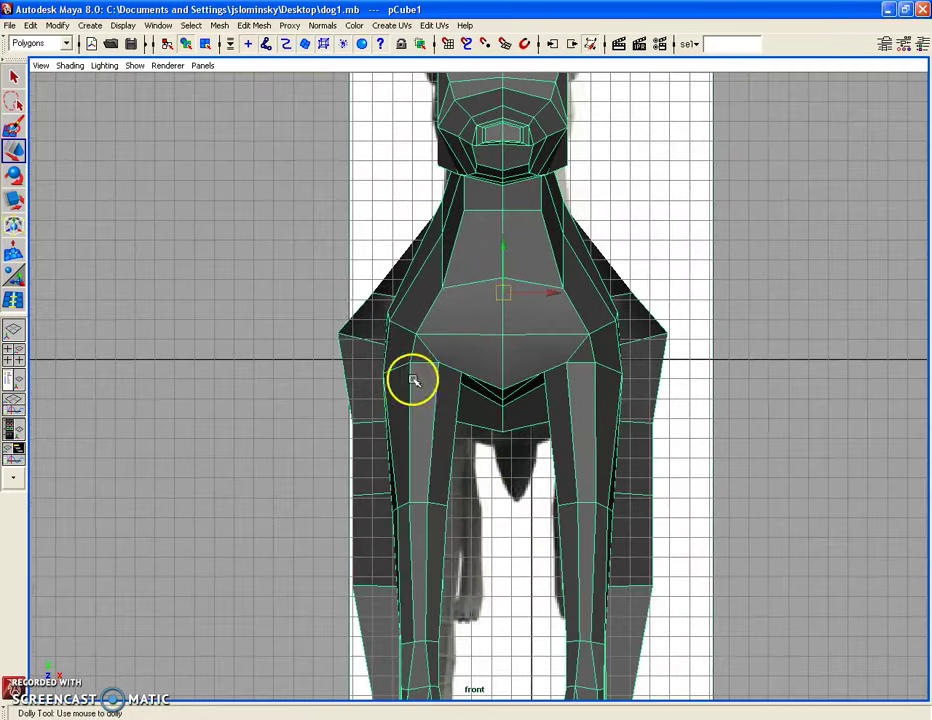
click(70, 65)
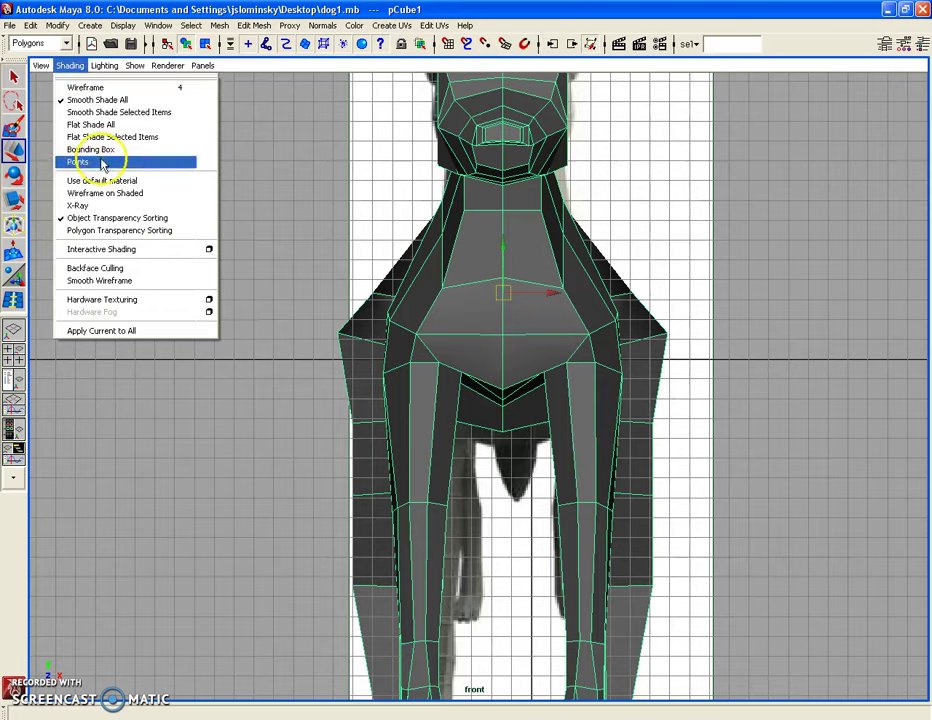
click(80, 204)
Step: Pull the shoulder and leg outline vertices inward to fit the reference
right_drag(345, 331, 297, 322)
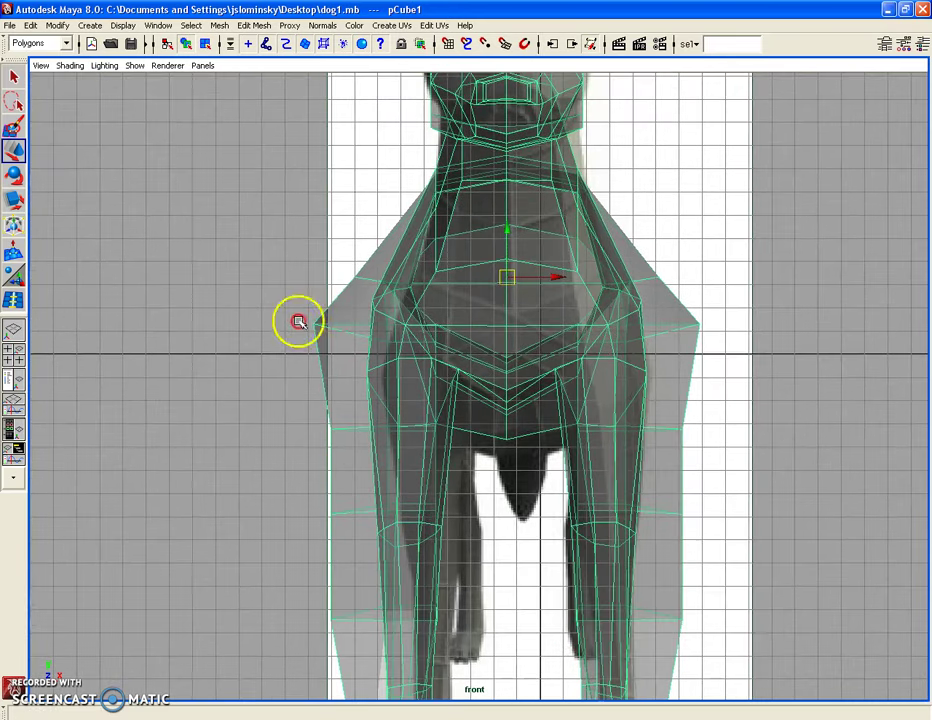
click(314, 328)
drag(314, 328, 347, 334)
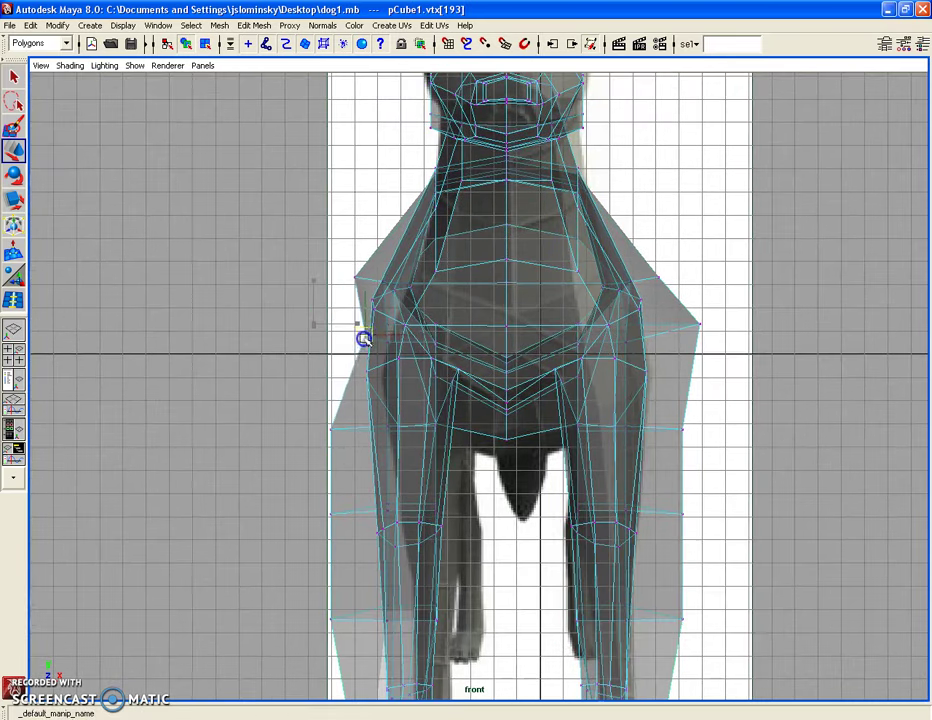
click(357, 288)
drag(357, 281, 381, 283)
alt+middle_drag(381, 283, 381, 150)
drag(338, 281, 371, 287)
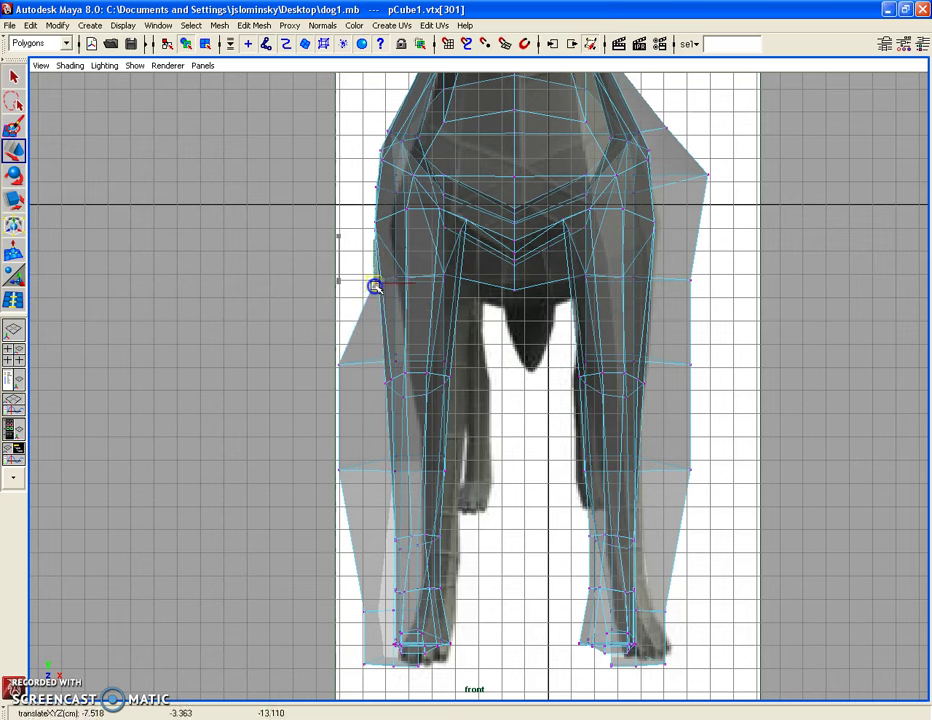
mouse_move(331, 320)
mouse_down()
mouse_move(354, 391)
mouse_move(343, 370)
mouse_move(373, 369)
mouse_up()
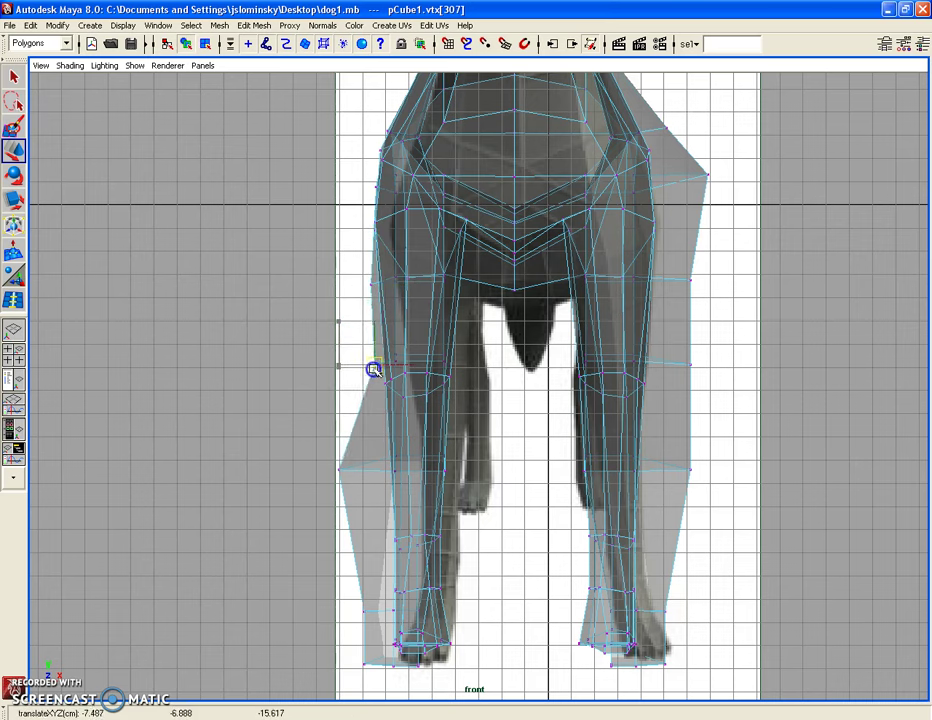
alt+middle_drag(383, 369, 362, 275)
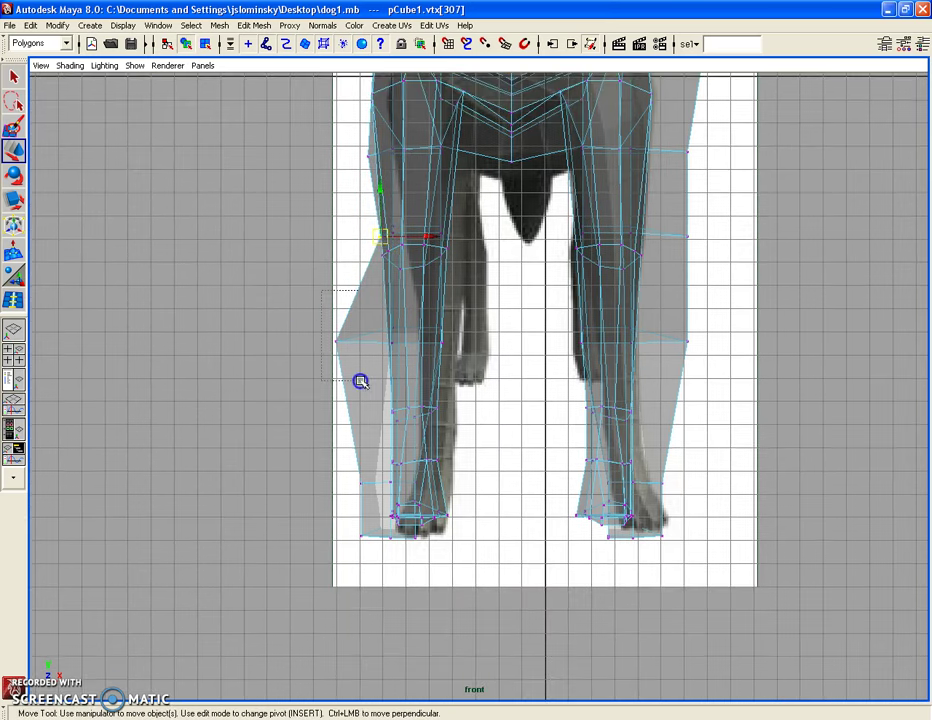
mouse_move(337, 342)
mouse_down()
mouse_move(383, 343)
mouse_move(367, 324)
mouse_up()
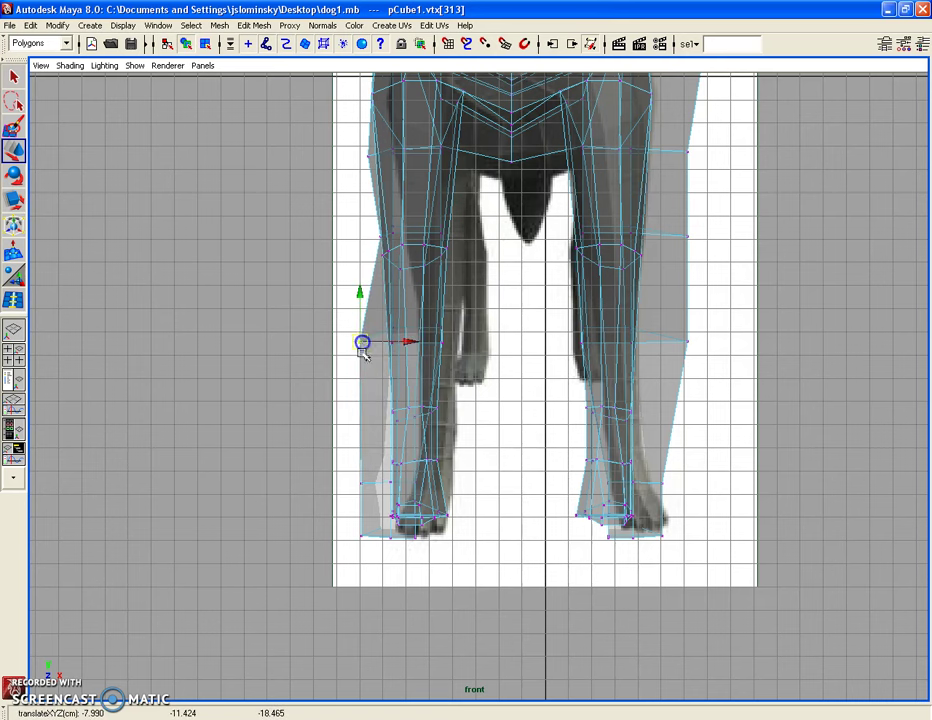
Step: Check the leg in perspective, then narrow the lower and upper leg vertices in front view
click(382, 497)
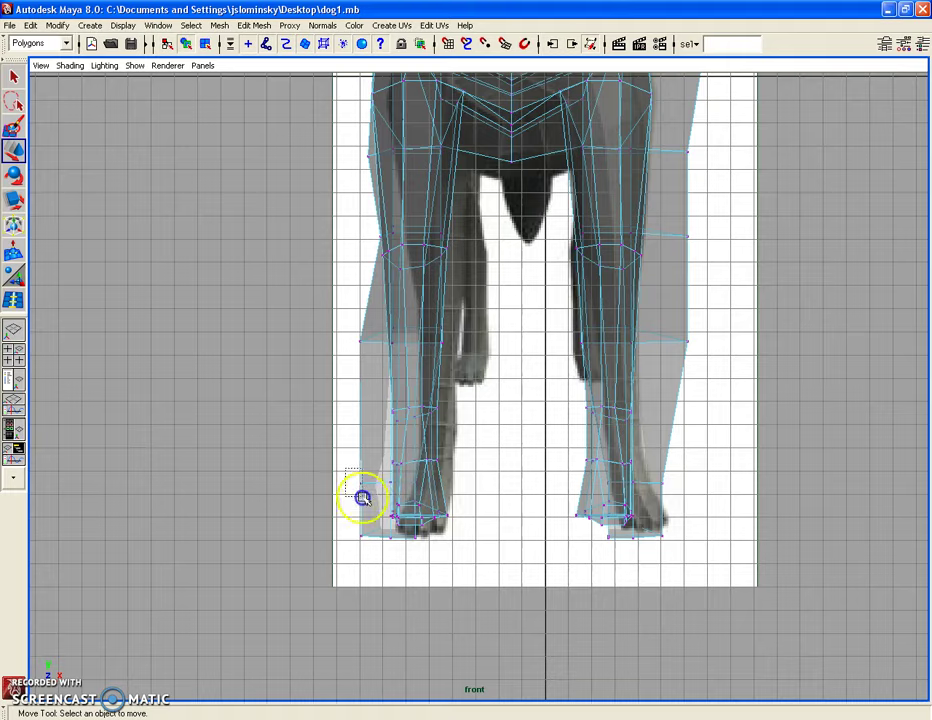
drag(385, 557, 333, 501)
click(312, 327)
mouse_move(330, 330)
alt+mouse_down()
mouse_move(520, 324)
mouse_move(503, 320)
mouse_move(295, 322)
mouse_move(531, 375)
mouse_move(562, 364)
mouse_move(566, 385)
alt+mouse_up()
key(space)
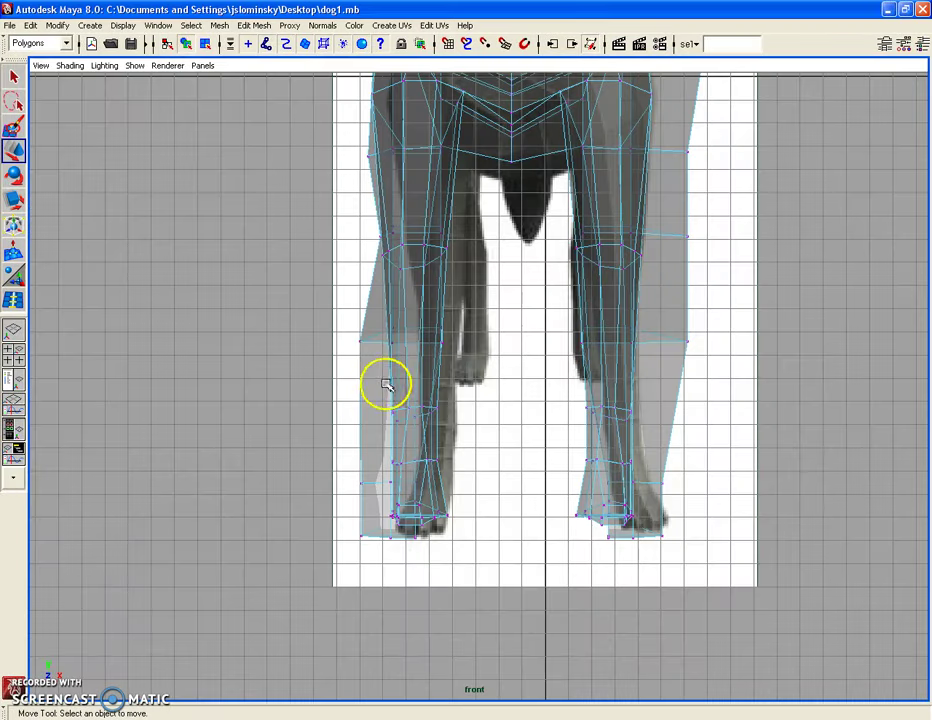
click(358, 342)
drag(360, 343, 382, 344)
click(364, 486)
mouse_move(366, 486)
mouse_down()
mouse_move(381, 485)
mouse_move(360, 528)
mouse_move(383, 537)
mouse_up()
alt+middle_drag(366, 200, 349, 512)
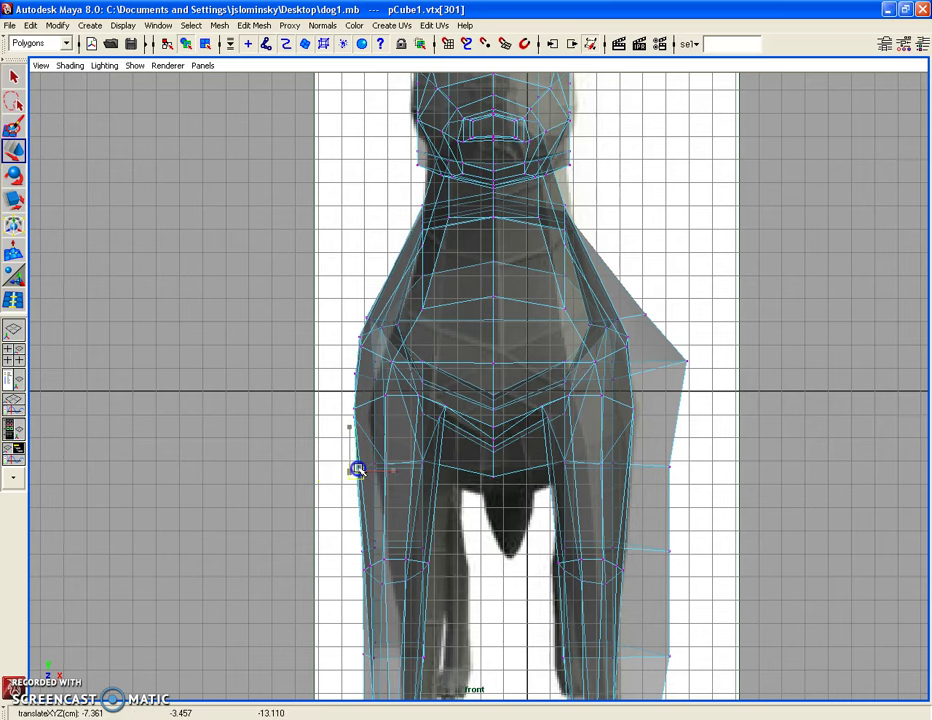
Step: Select the faces on the unrefined half of the dog
scroll(514, 339, down, 3)
right_drag(520, 354, 522, 355)
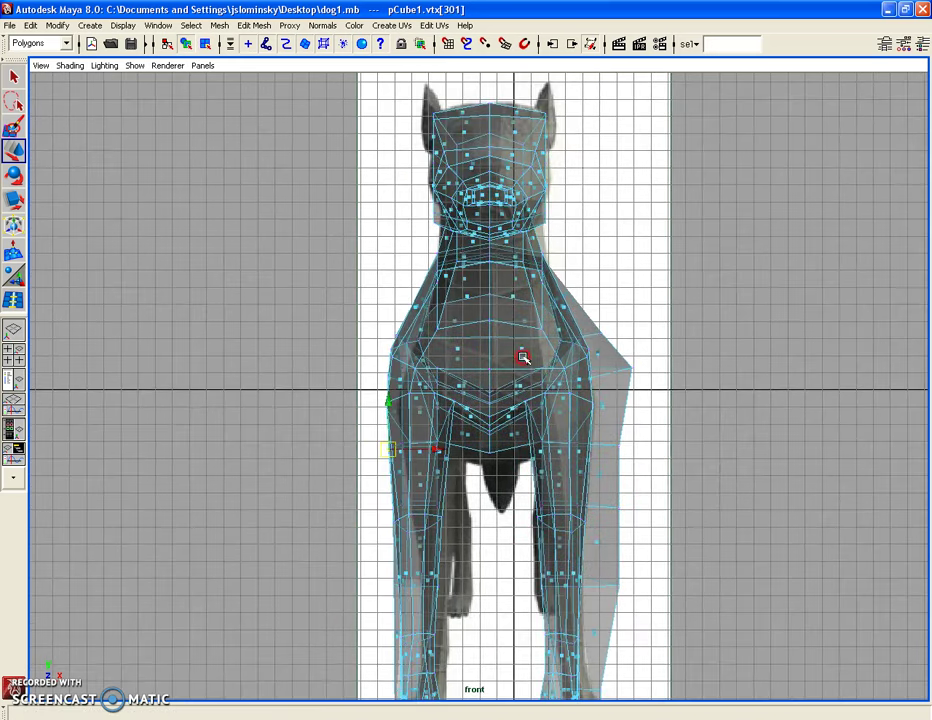
scroll(521, 353, down, 2)
scroll(520, 354, down, 1)
drag(630, 179, 486, 684)
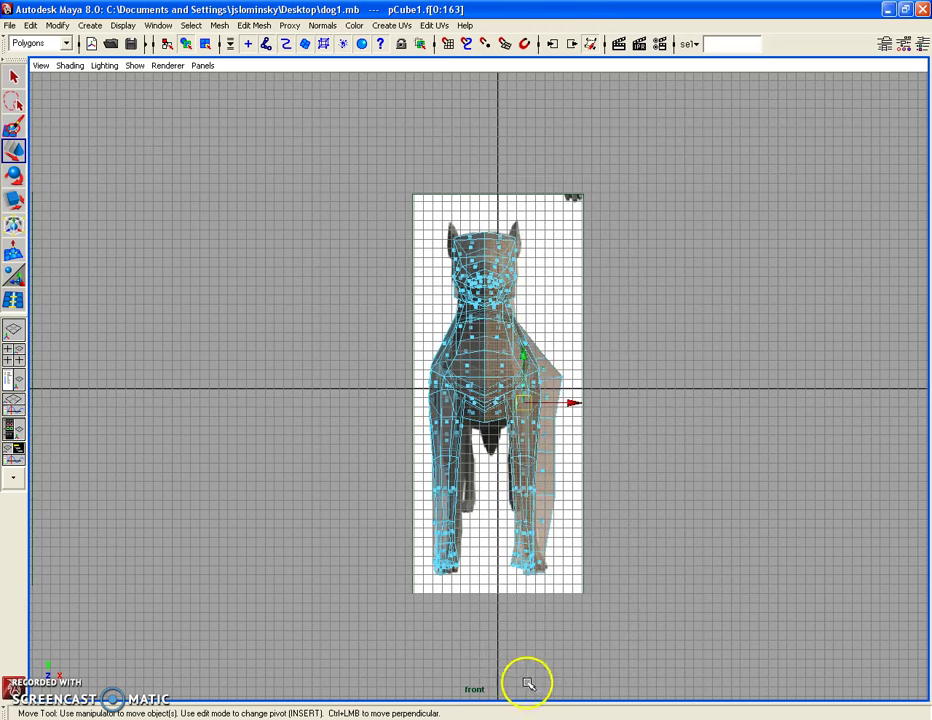
Step: Delete the unrefined half of the dog and try Mirror Geometry
key(Delete)
scroll(453, 333, up, 2)
click(462, 266)
mouse_move(483, 270)
right_down()
mouse_move(483, 228)
mouse_move(510, 180)
right_up()
click(219, 25)
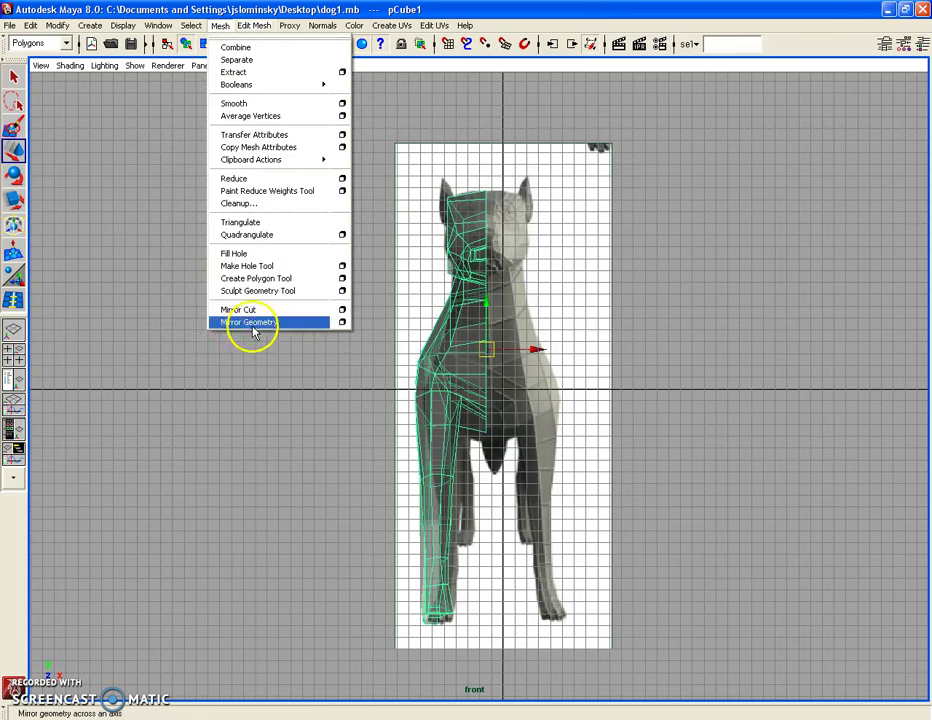
click(252, 327)
click(512, 298)
Step: Mirror the refined half through the Mirror Geometry options and inspect it in perspective
click(476, 255)
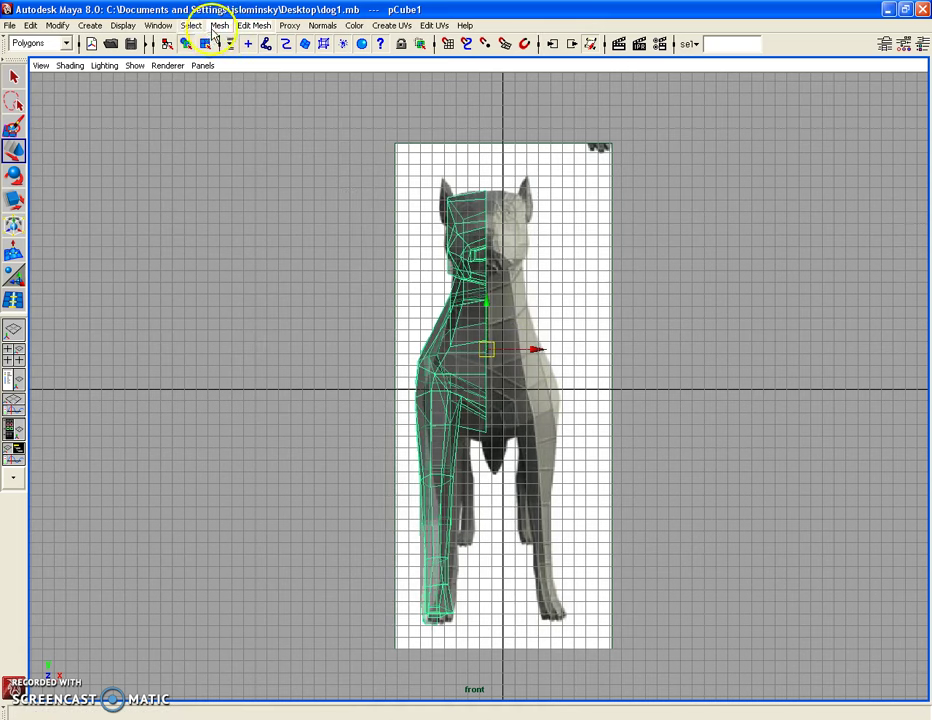
click(219, 25)
click(342, 323)
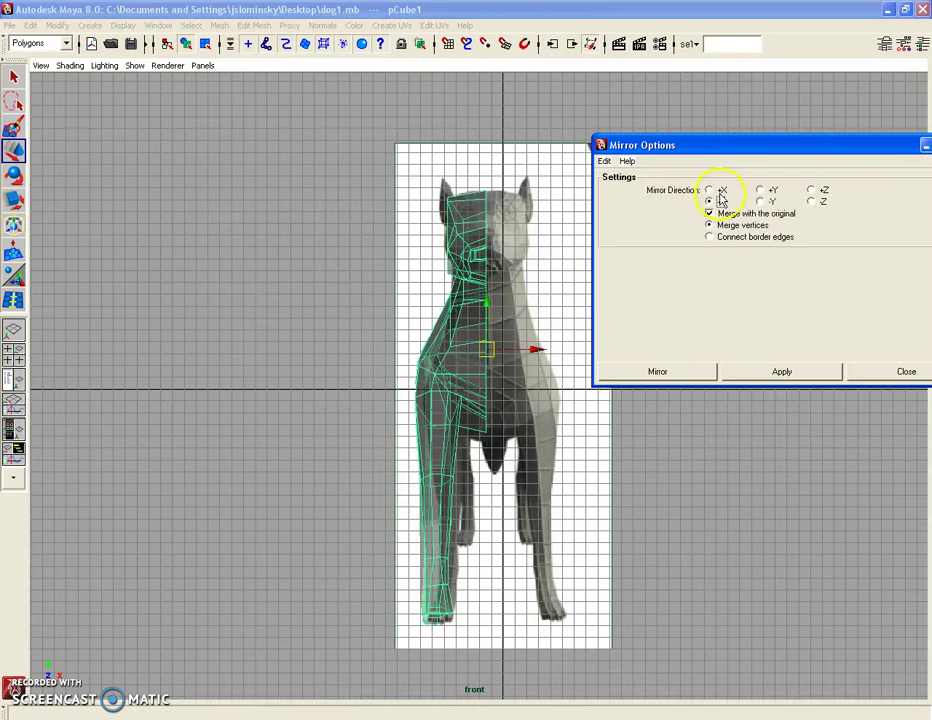
click(680, 372)
key(space)
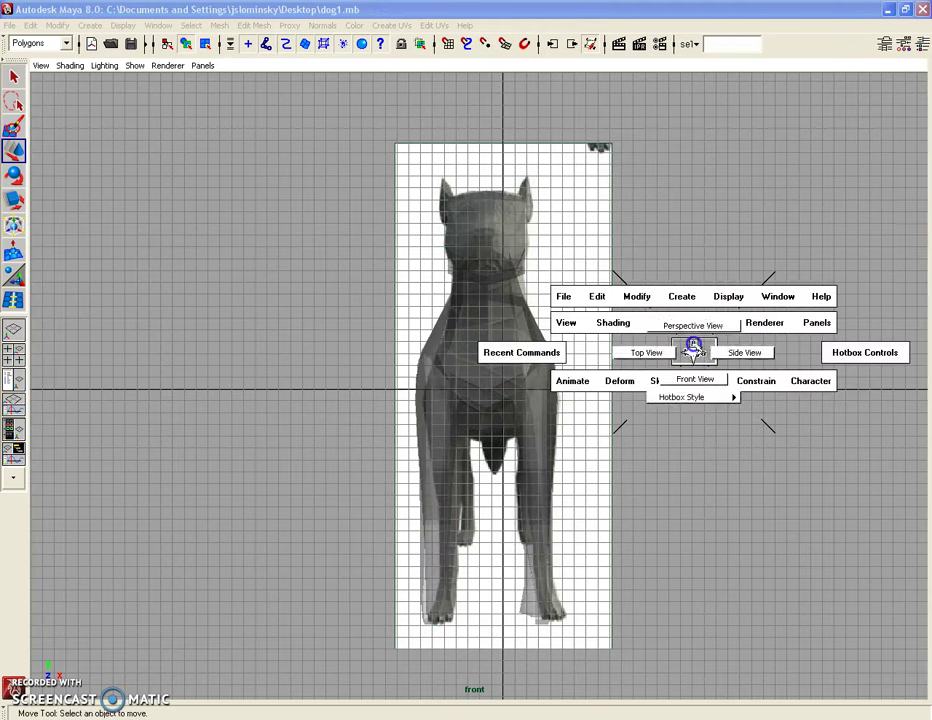
drag(697, 350, 691, 328)
mouse_move(510, 366)
alt+mouse_down()
mouse_move(497, 376)
mouse_move(587, 389)
alt+mouse_up()
alt+right_drag(587, 389, 508, 343)
mouse_move(508, 343)
alt+mouse_down()
mouse_move(649, 360)
mouse_move(418, 358)
mouse_move(78, 89)
alt+mouse_up()
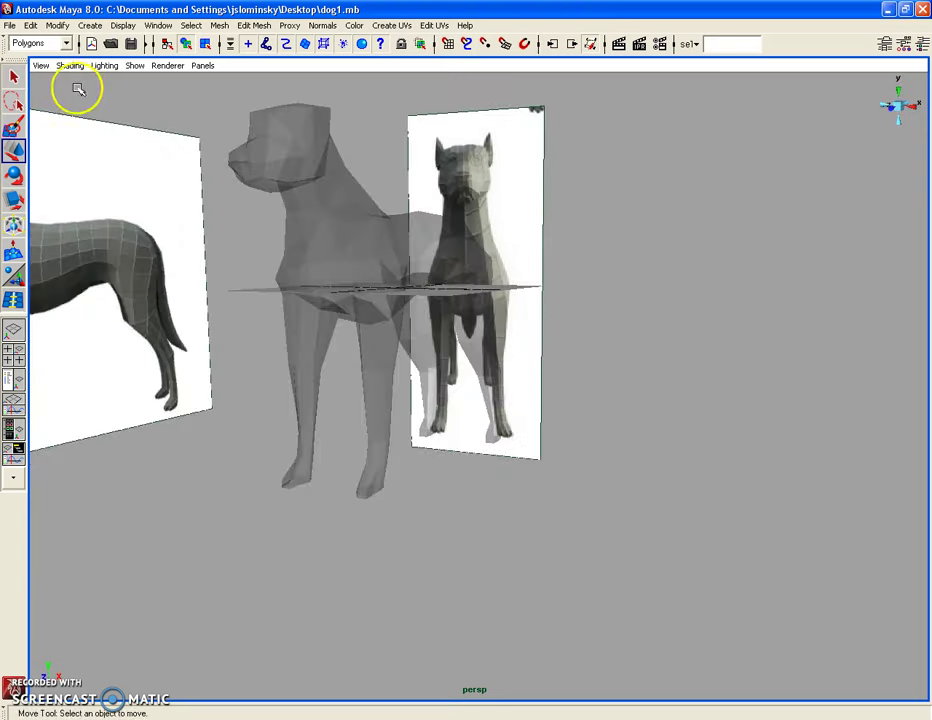
Step: Turn off X-Ray shading and apply Mesh > Smooth to the dog
click(69, 66)
click(90, 202)
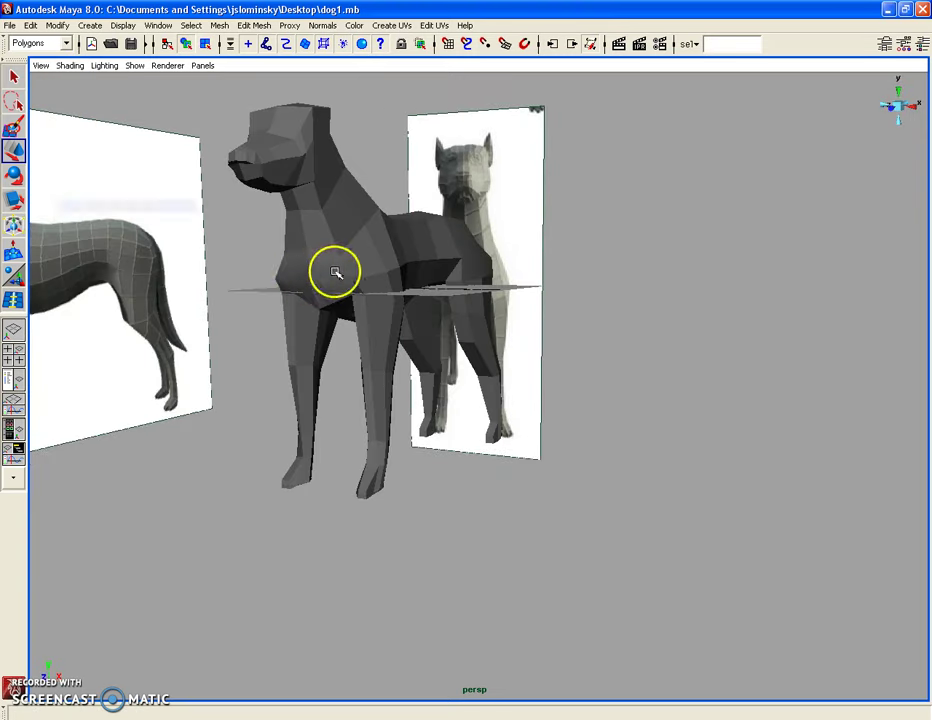
click(333, 270)
click(219, 25)
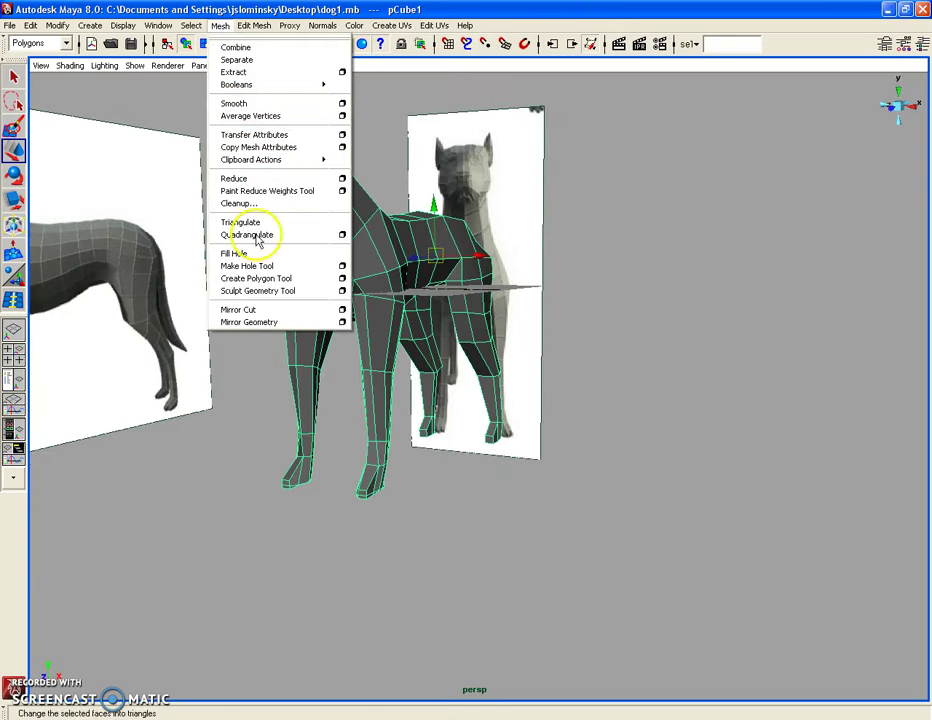
click(259, 104)
Step: Orbit and zoom in to inspect the smoothed dog from the side
alt+right_drag(549, 476, 518, 395)
mouse_move(518, 395)
alt+mouse_down()
mouse_move(474, 501)
mouse_move(404, 497)
mouse_move(399, 545)
mouse_move(532, 497)
alt+mouse_up()
alt+right_drag(532, 497, 520, 473)
mouse_move(520, 473)
alt+mouse_down()
mouse_move(589, 472)
mouse_move(545, 476)
alt+mouse_up()
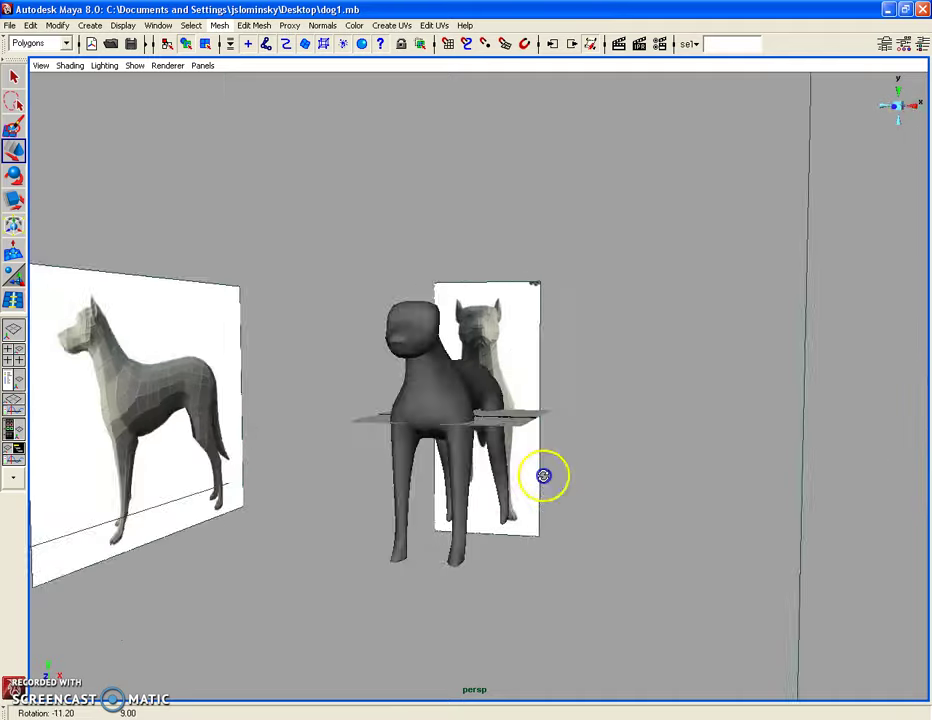
alt+right_drag(545, 476, 474, 478)
mouse_move(474, 478)
alt+mouse_down()
mouse_move(364, 462)
mouse_move(412, 462)
alt+mouse_up()
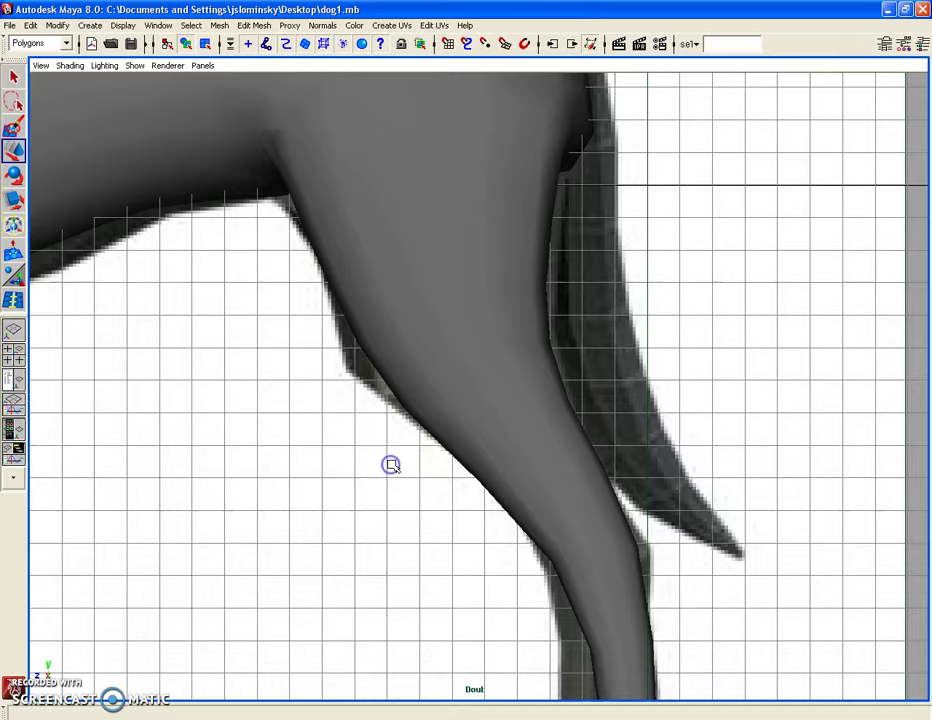
Step: Frame the dog's whole body in the side view and switch to vertex editing
scroll(392, 458, down, 3)
scroll(393, 455, up, 4)
alt+right_drag(394, 455, 229, 316)
alt+middle_drag(229, 316, 470, 397)
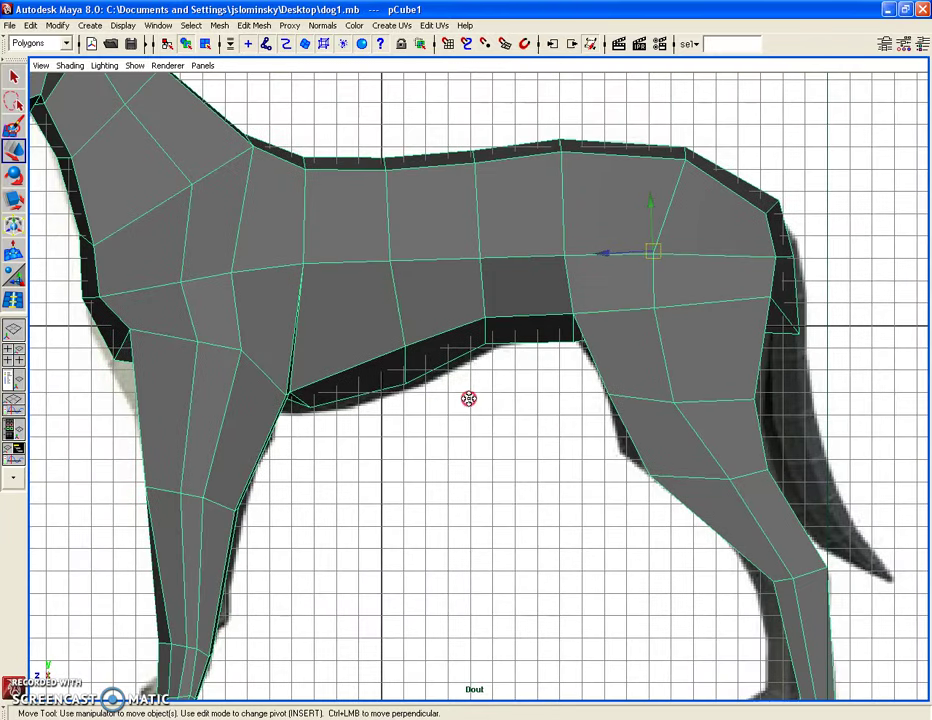
mouse_move(410, 308)
right_down()
mouse_move(374, 326)
mouse_move(356, 313)
right_up()
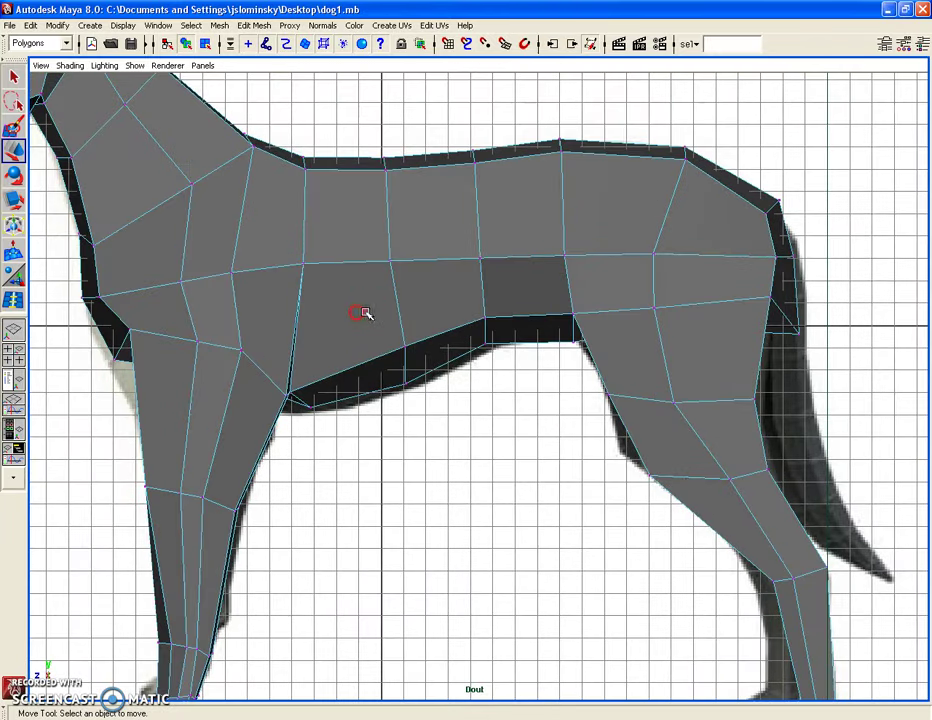
Step: Lower the front-leg joint and belly vertices onto the side reference outline
click(289, 397)
drag(289, 397, 289, 425)
drag(360, 375, 462, 424)
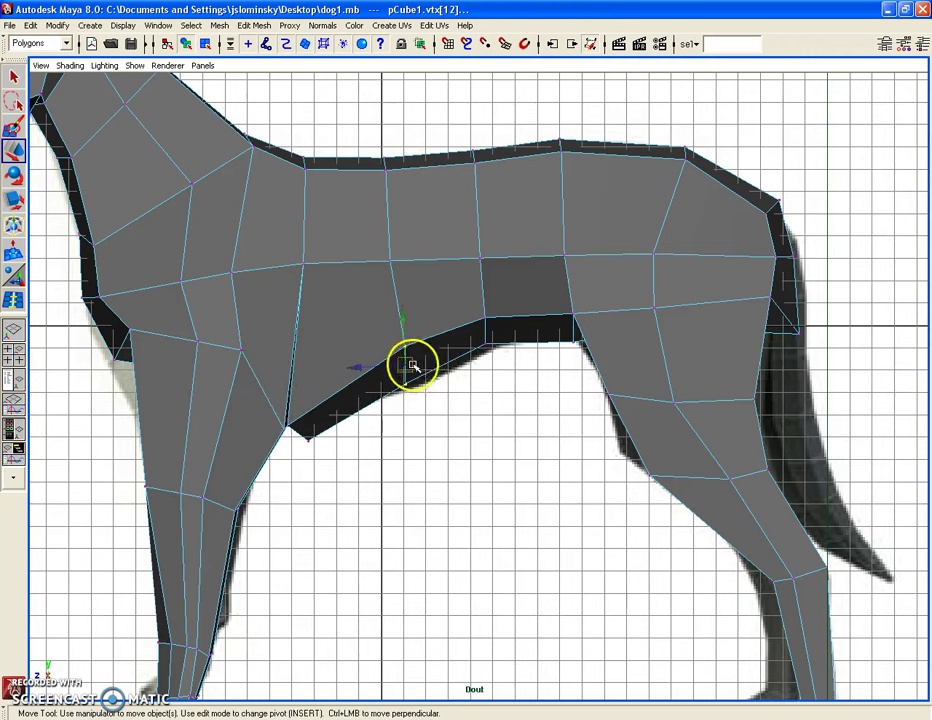
drag(412, 364, 407, 398)
click(485, 321)
drag(495, 329, 495, 337)
click(577, 321)
drag(584, 327, 584, 341)
alt+middle_drag(584, 341, 583, 385)
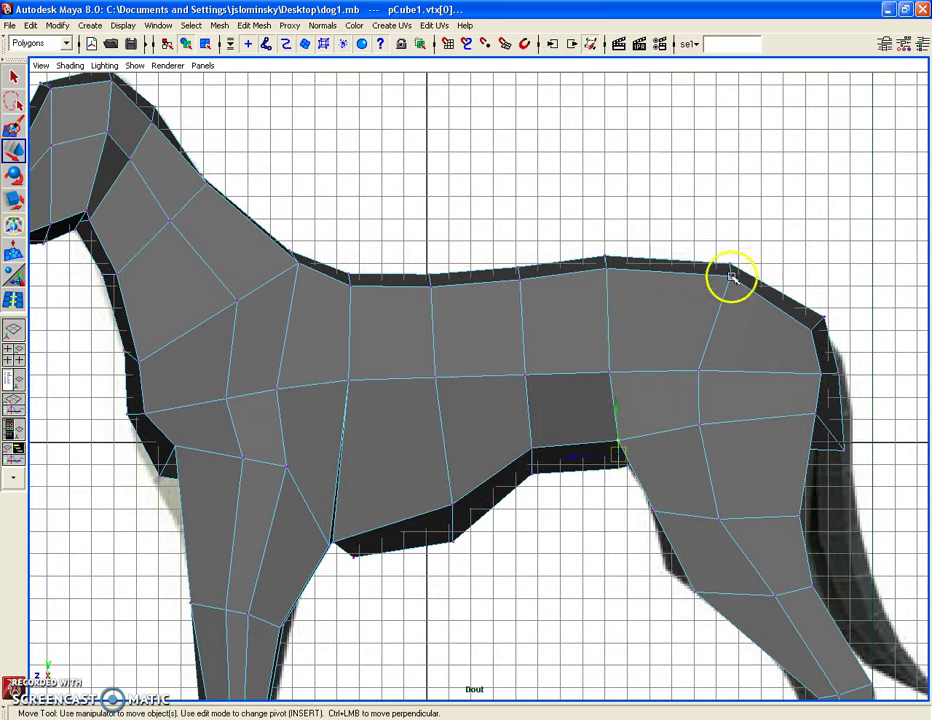
Step: Adjust vertices along the dog's back to follow the reference outline
drag(725, 283, 727, 279)
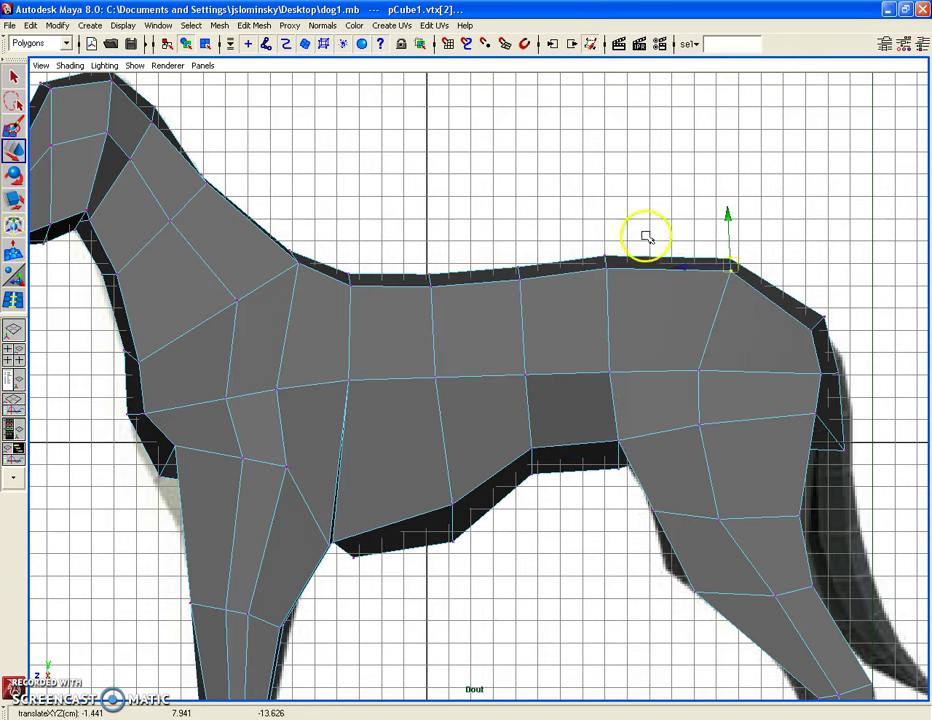
drag(642, 236, 590, 297)
click(609, 271)
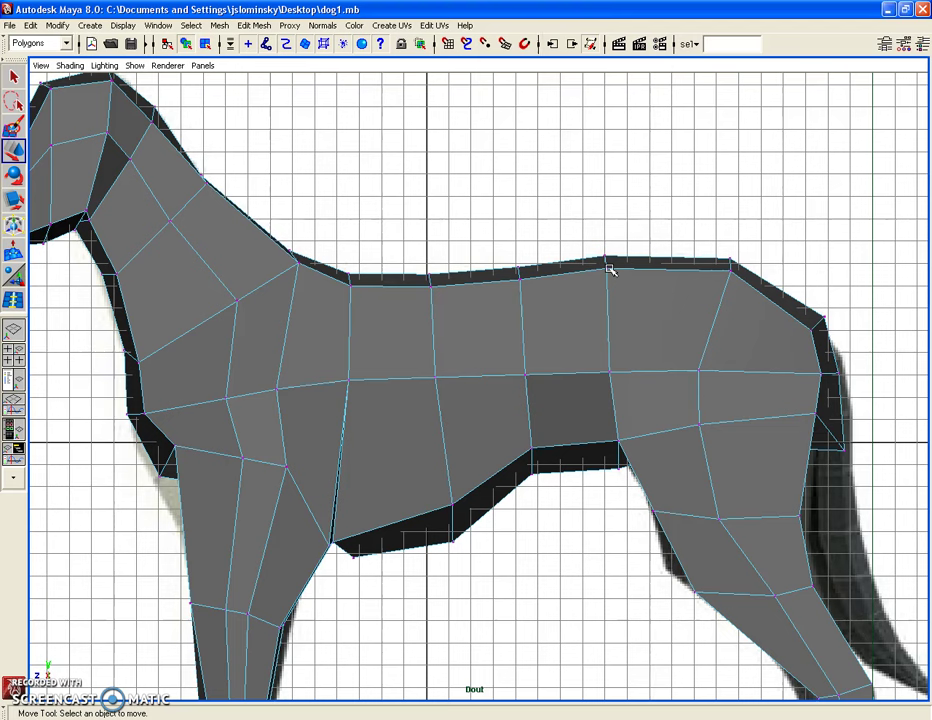
drag(378, 250, 453, 327)
drag(428, 278, 430, 288)
drag(481, 247, 520, 281)
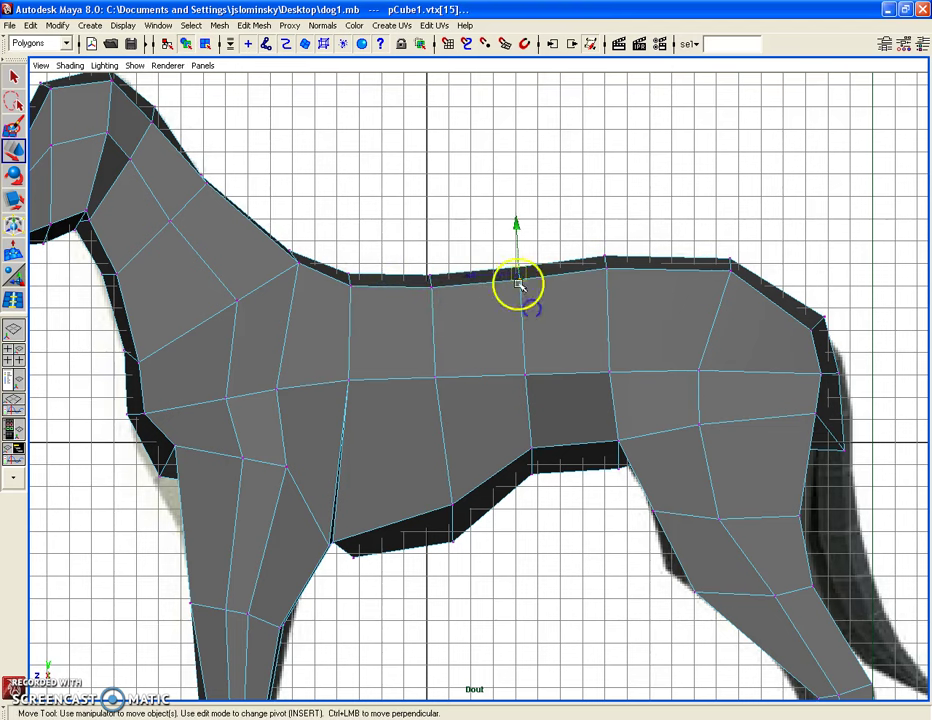
scroll(650, 330, down, 2)
Step: Move the rump vertices up toward the side reference outline
alt+middle_drag(697, 372, 662, 262)
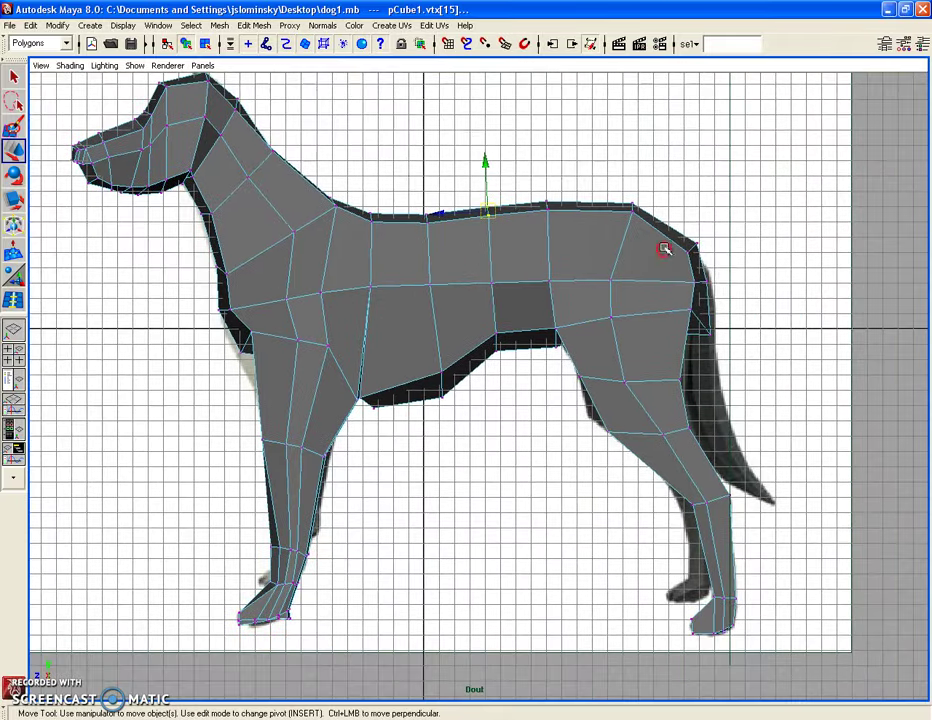
scroll(742, 357, up, 1)
drag(733, 332, 716, 316)
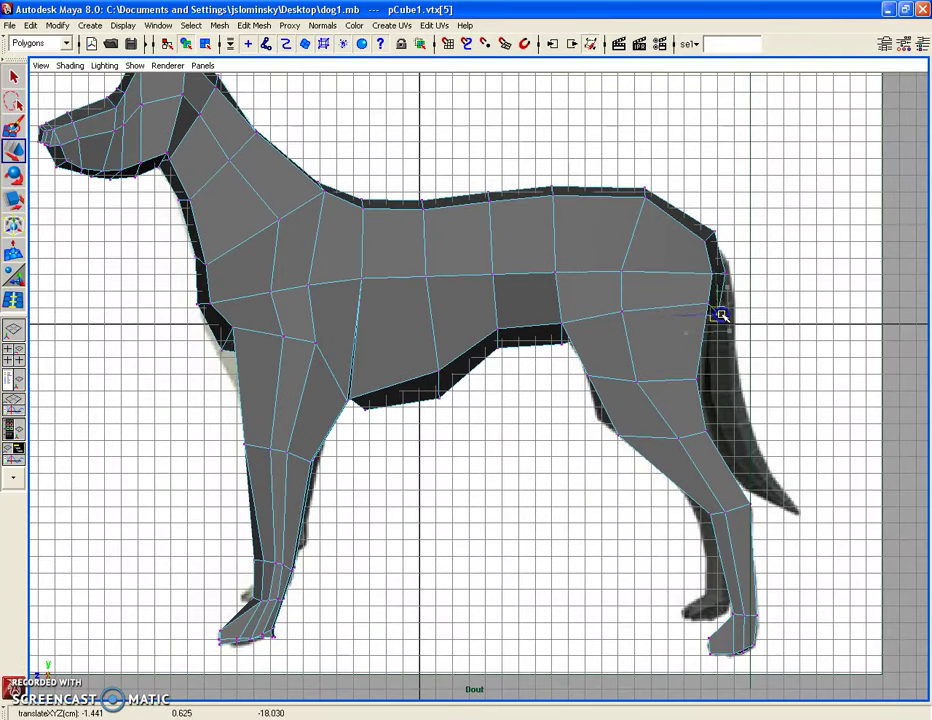
mouse_move(737, 264)
mouse_down()
mouse_move(720, 272)
mouse_move(708, 238)
mouse_up()
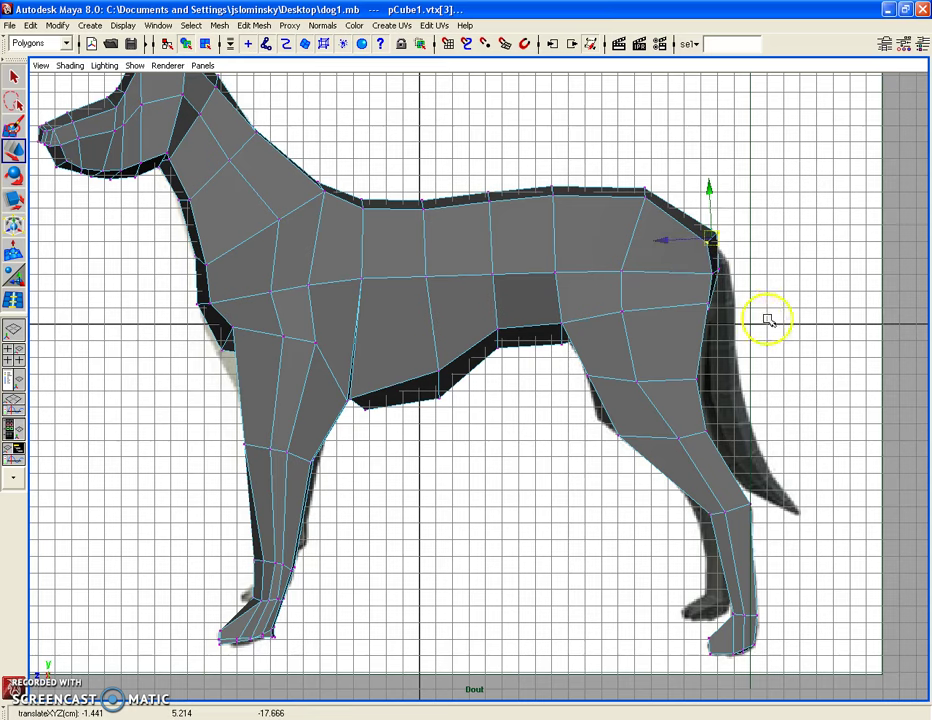
alt+middle_drag(767, 320, 761, 218)
click(761, 218)
scroll(774, 393, up, 2)
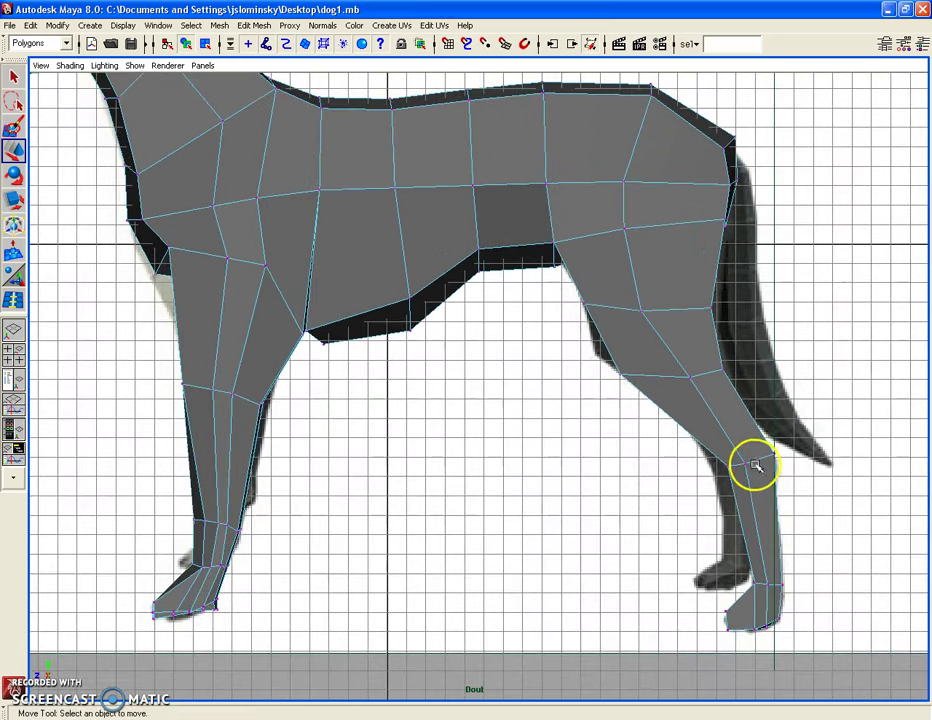
Step: Orbit briefly in perspective, then return to the side view centred on the front leg
key(space)
drag(740, 468, 738, 443)
mouse_move(591, 437)
alt+mouse_down()
mouse_move(520, 431)
mouse_move(551, 427)
alt+mouse_up()
key(space)
scroll(505, 391, up, 2)
alt+right_drag(505, 391, 553, 441)
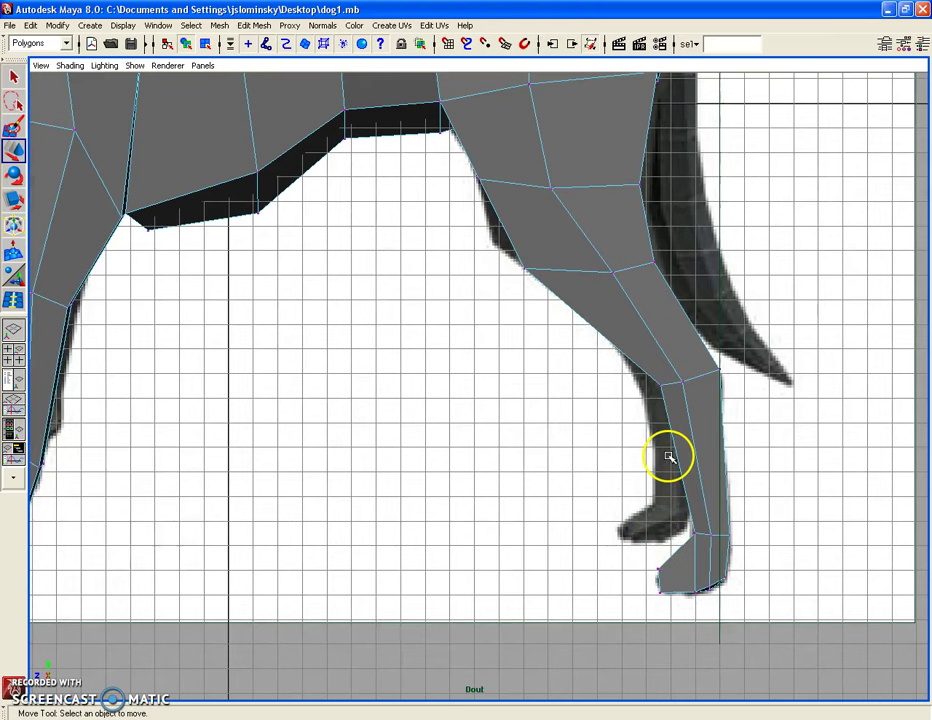
alt+right_drag(668, 456, 491, 404)
alt+middle_drag(491, 404, 800, 522)
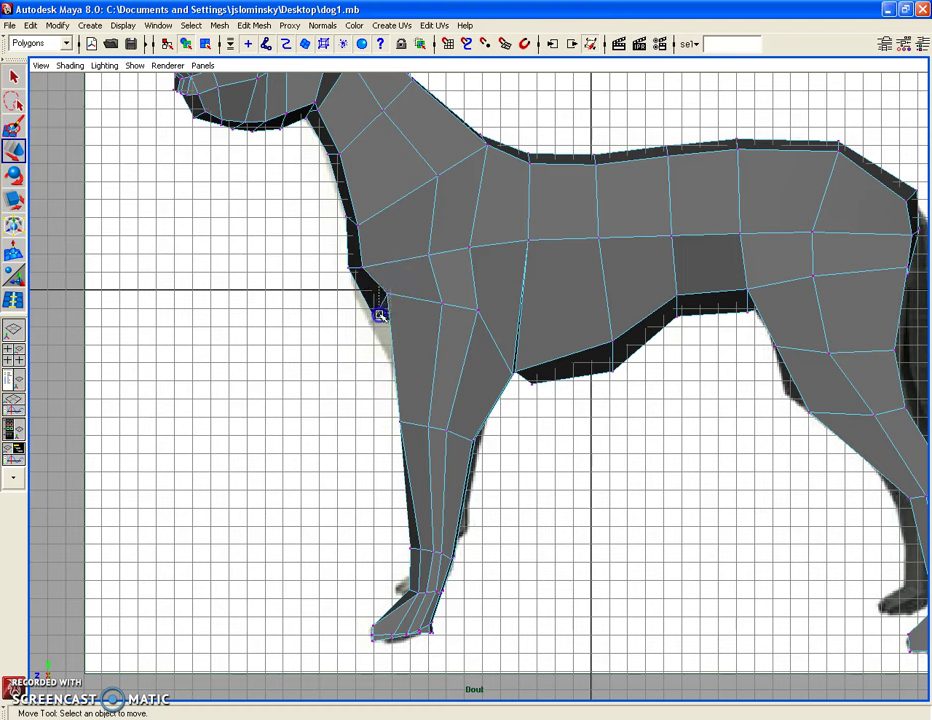
Step: Move the chest vertex above the front leg down and select the front-neck vertices
click(381, 312)
click(386, 311)
drag(386, 312, 390, 336)
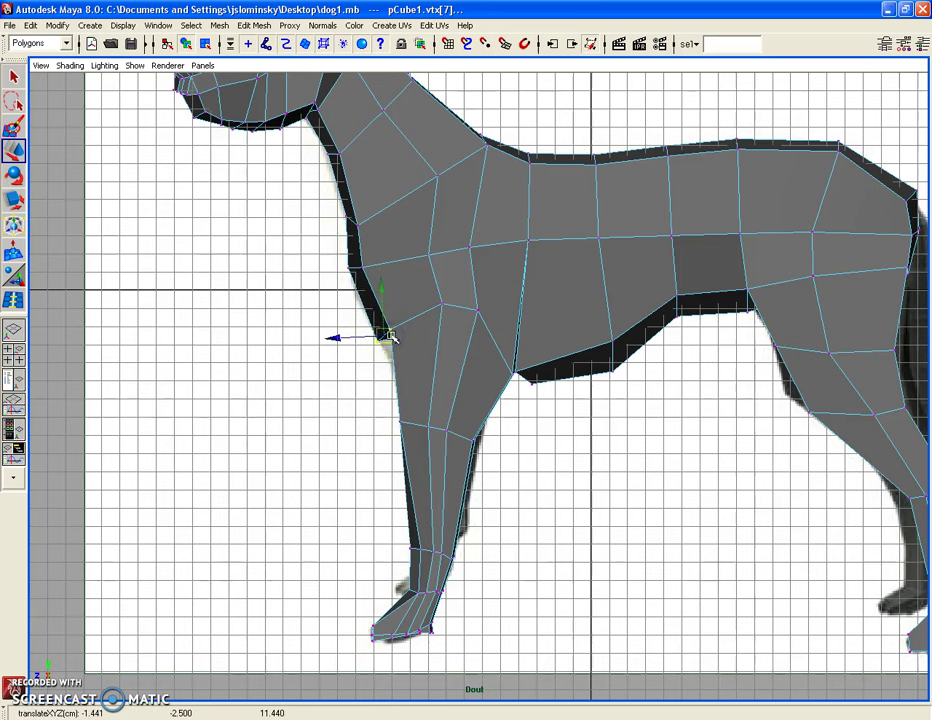
drag(310, 243, 382, 285)
click(356, 218)
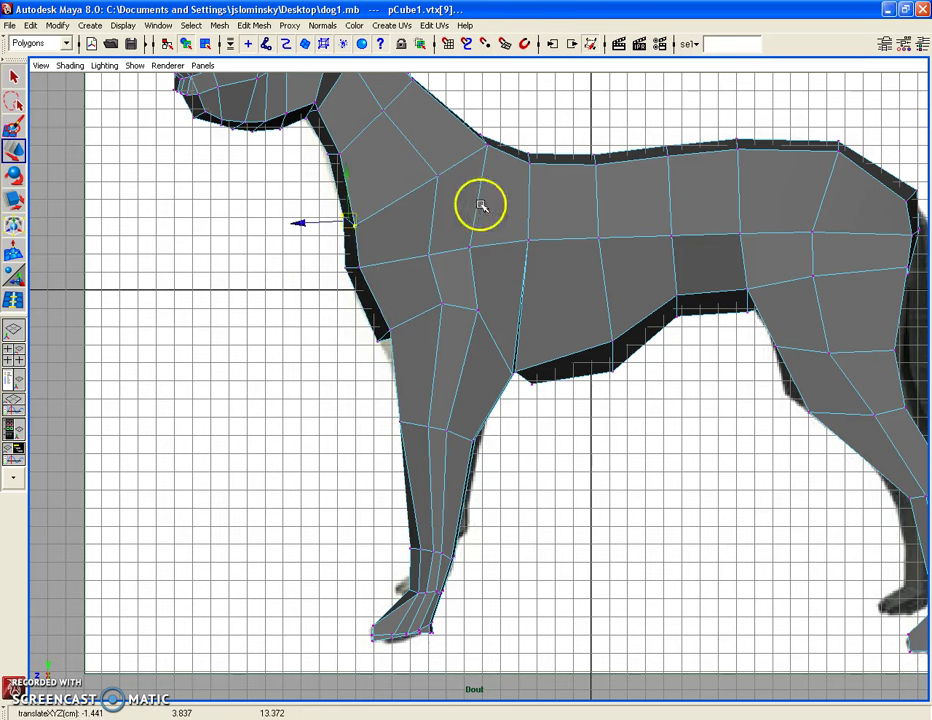
Step: Switch to perspective, look along the back, and select two back-ridge vertices
drag(481, 205, 482, 178)
mouse_move(474, 381)
alt+mouse_down()
mouse_move(597, 416)
mouse_move(707, 414)
mouse_move(511, 354)
alt+mouse_up()
scroll(600, 388, up, 3)
click(479, 343)
shift+click(553, 358)
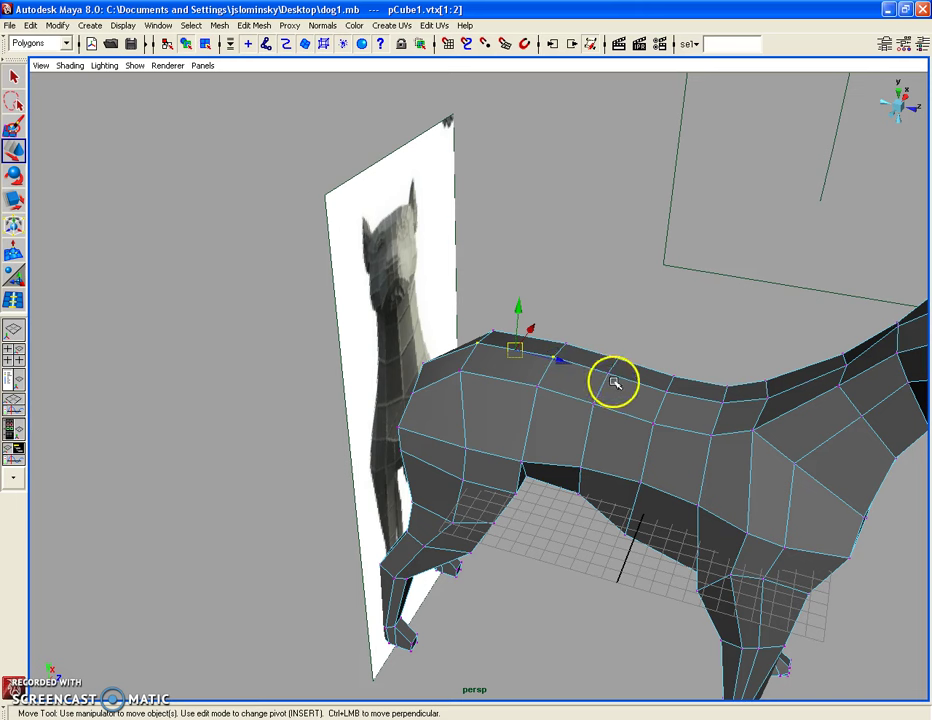
Step: Raise the back-ridge vertices slightly to fill out the dog's back
drag(545, 318, 545, 312)
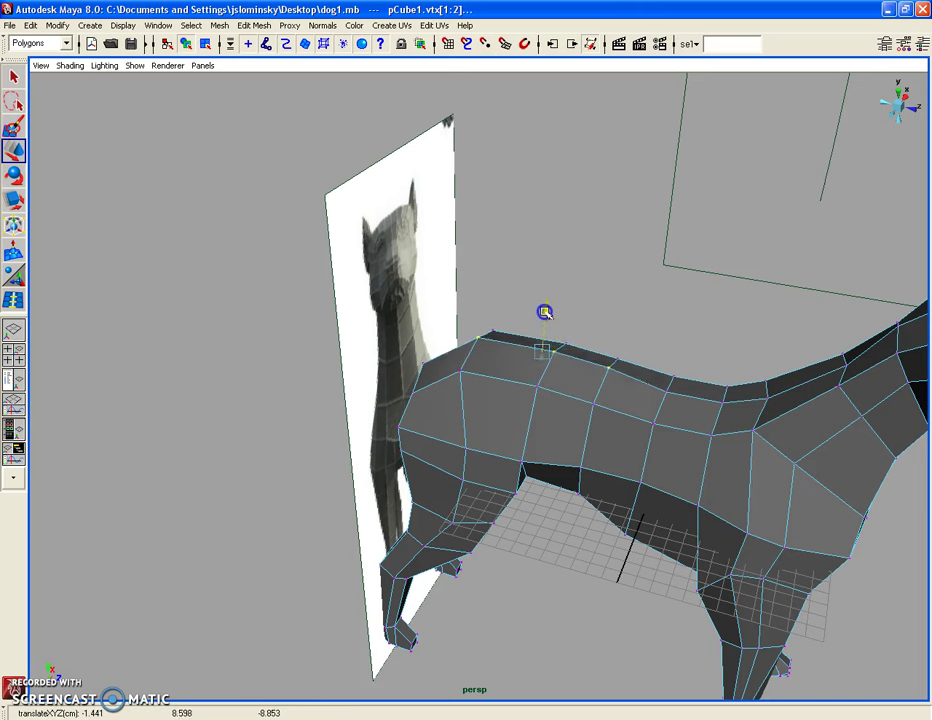
click(665, 390)
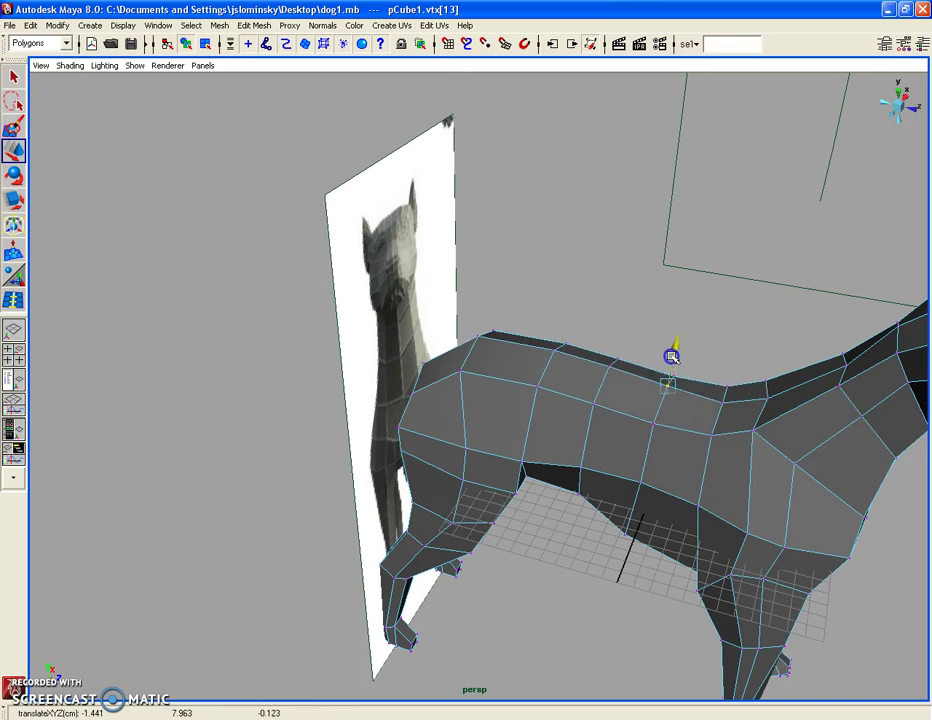
mouse_move(729, 382)
mouse_down()
mouse_move(732, 374)
mouse_move(770, 395)
mouse_move(765, 374)
mouse_move(843, 340)
mouse_move(837, 333)
mouse_move(774, 370)
mouse_move(799, 379)
mouse_move(820, 354)
mouse_move(727, 395)
mouse_move(640, 410)
mouse_move(556, 393)
mouse_move(533, 360)
mouse_up()
click(770, 395)
click(762, 376)
Step: Nudge a head-top vertex upward and select edges on top of the head
click(574, 443)
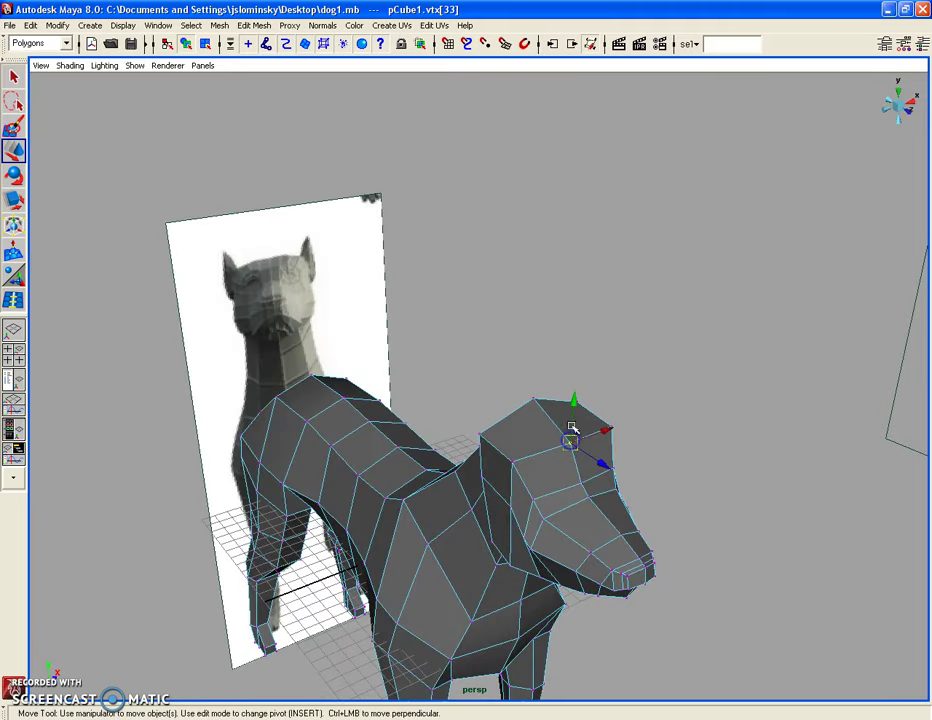
drag(572, 410, 571, 400)
click(613, 374)
scroll(616, 376, up, 2)
right_click(556, 410)
click(548, 416)
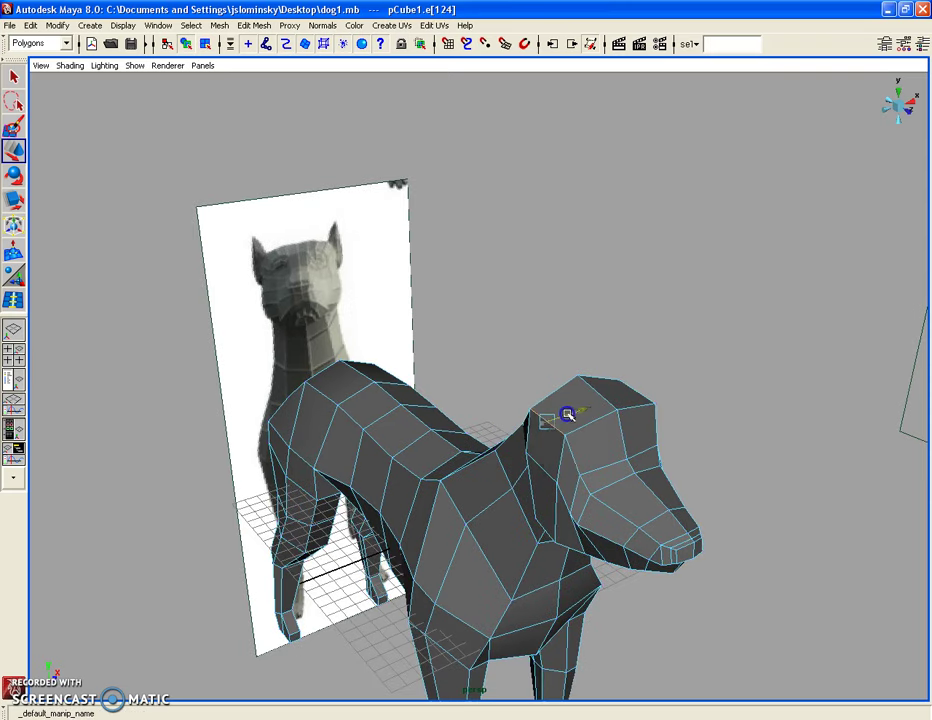
click(642, 389)
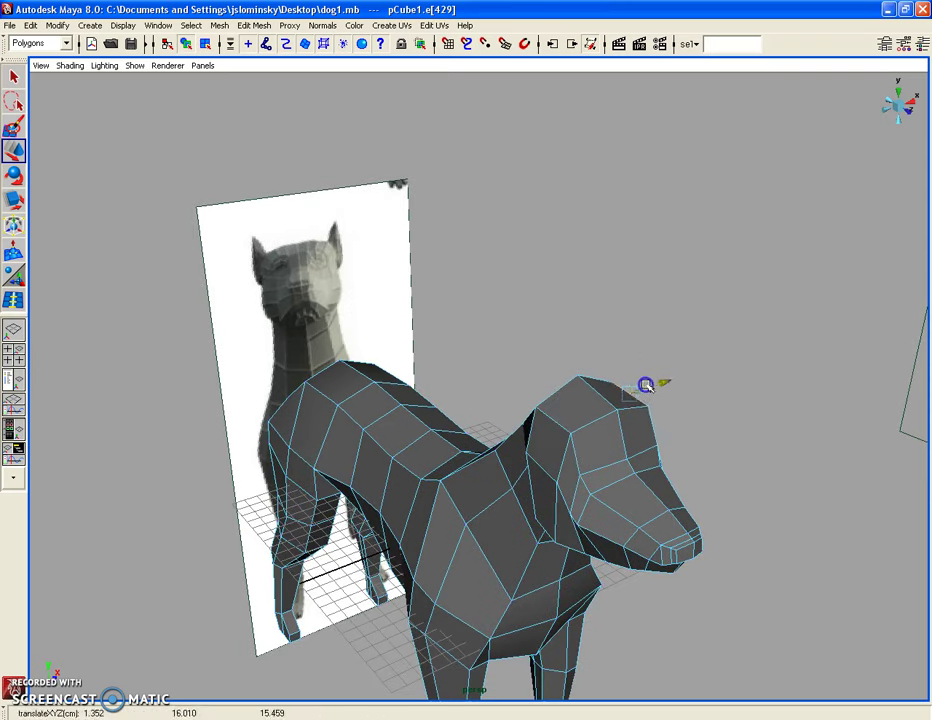
Step: Leave component mode with F8 and select the entire dog mesh
scroll(648, 360, down, 2)
click(648, 360)
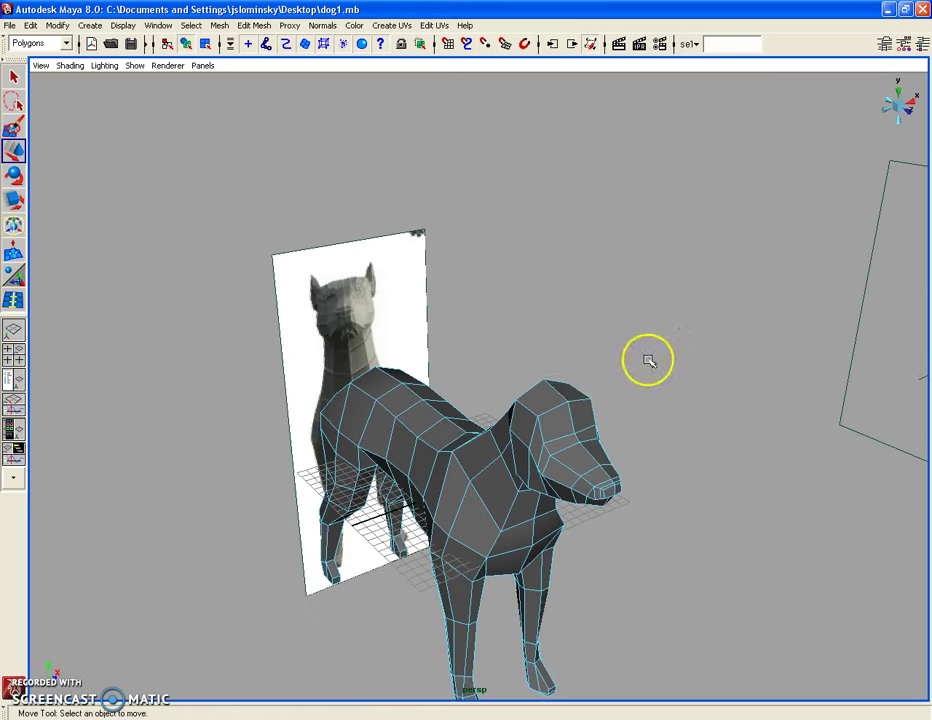
key(F8)
click(559, 390)
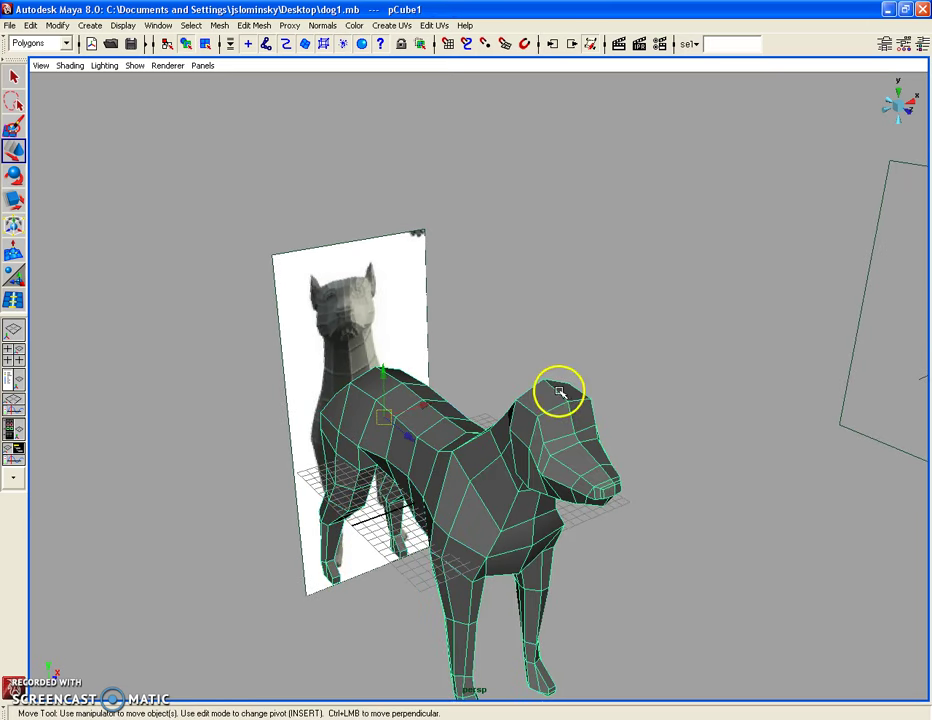
Step: Apply Mesh > Smooth to pCube1, then deselect and orbit to view the dog's side
click(219, 25)
click(268, 102)
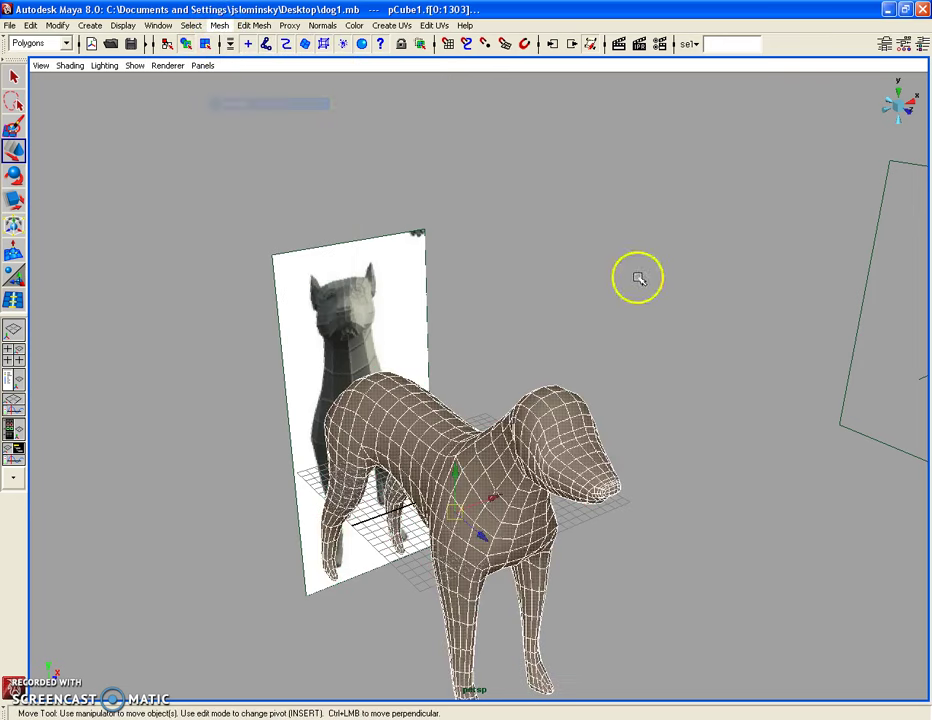
click(639, 278)
mouse_move(651, 349)
alt+mouse_down()
mouse_move(457, 343)
mouse_move(462, 264)
mouse_move(474, 366)
mouse_move(661, 355)
mouse_move(560, 397)
mouse_move(441, 349)
mouse_move(435, 387)
alt+mouse_up()
alt+right_drag(435, 387, 470, 462)
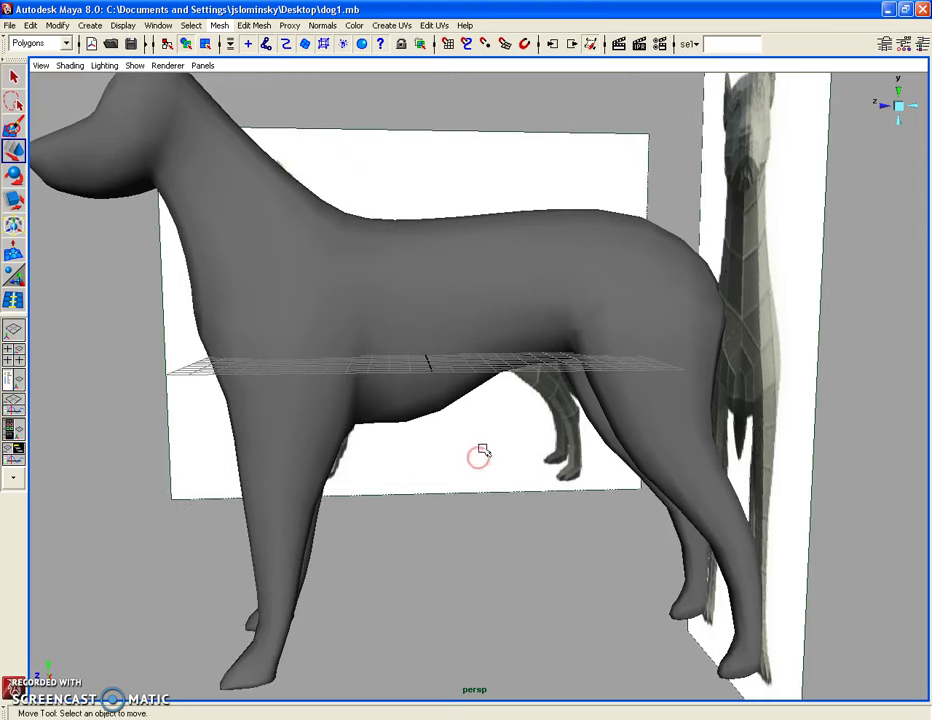